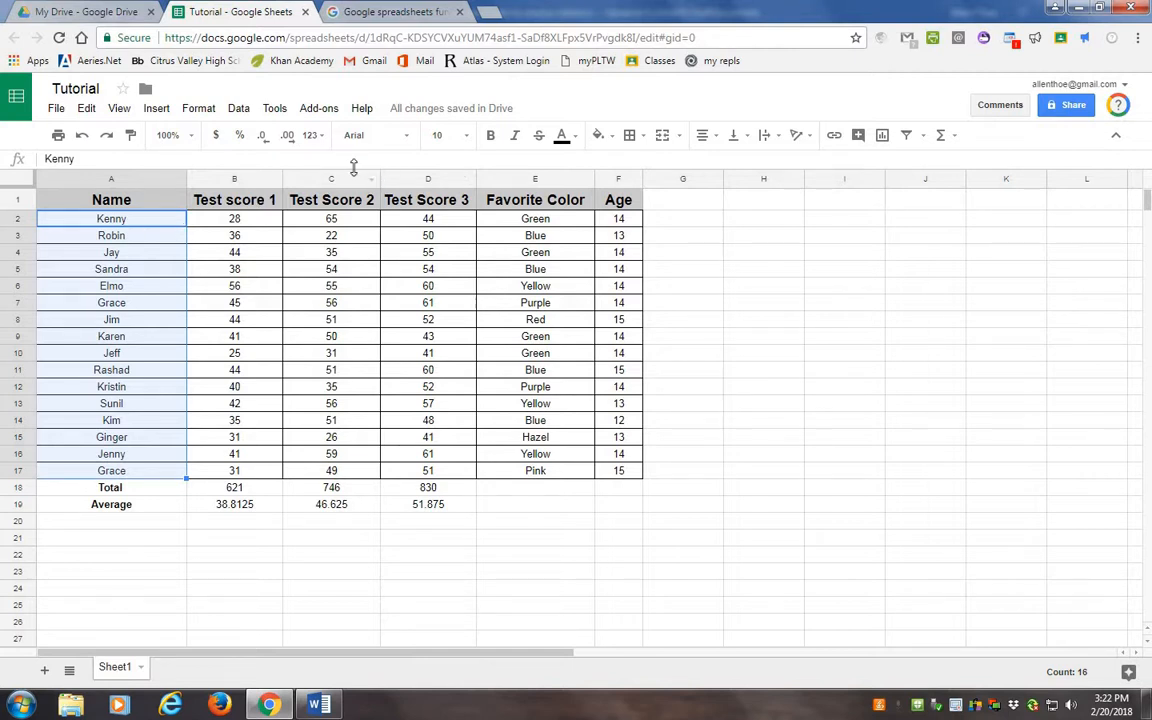
Try sorting the whole sheet by the Name column, A to Z, and undo the sort.
{"action": "left_click", "coordinate": [332, 388]}
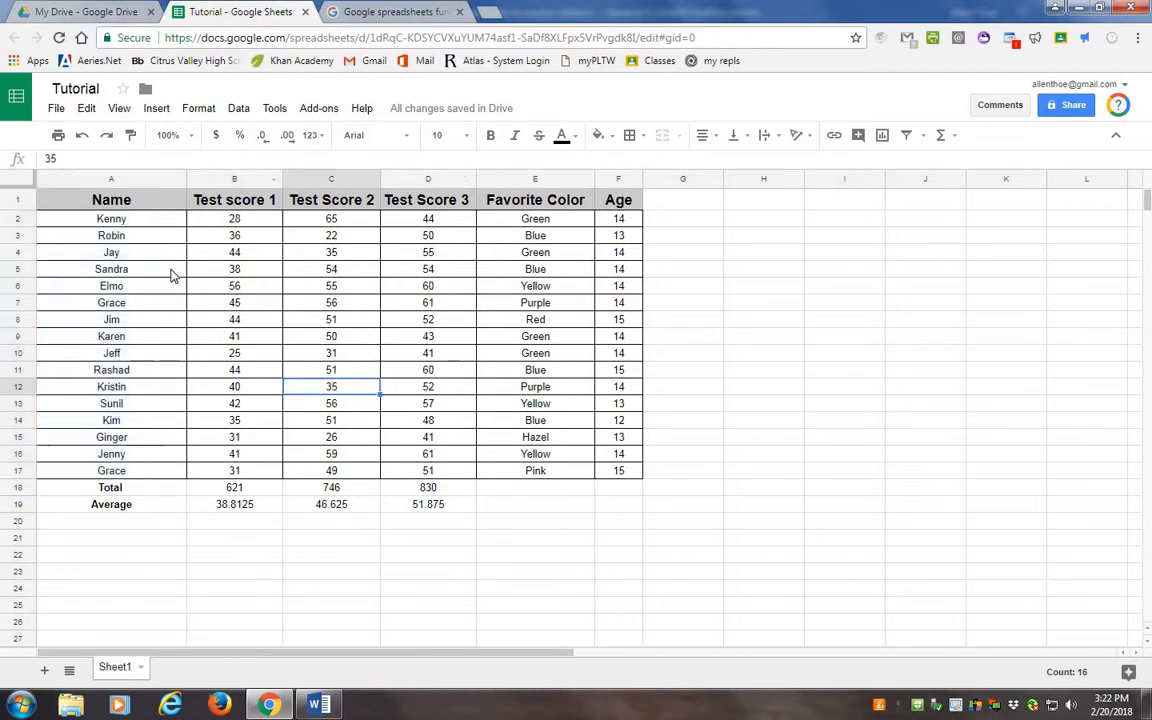
{"action": "left_click_drag", "start_coordinate": [156, 221], "coordinate": [163, 489]}
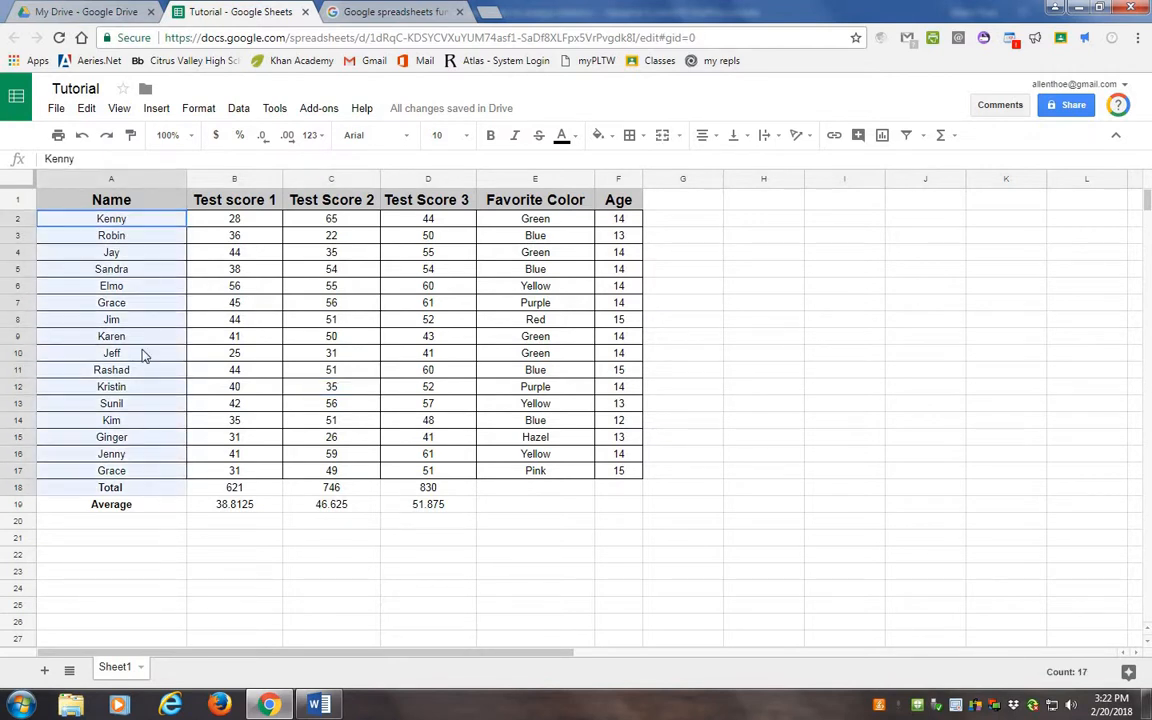
{"action": "left_click", "coordinate": [120, 179]}
{"action": "left_click", "coordinate": [238, 108]}
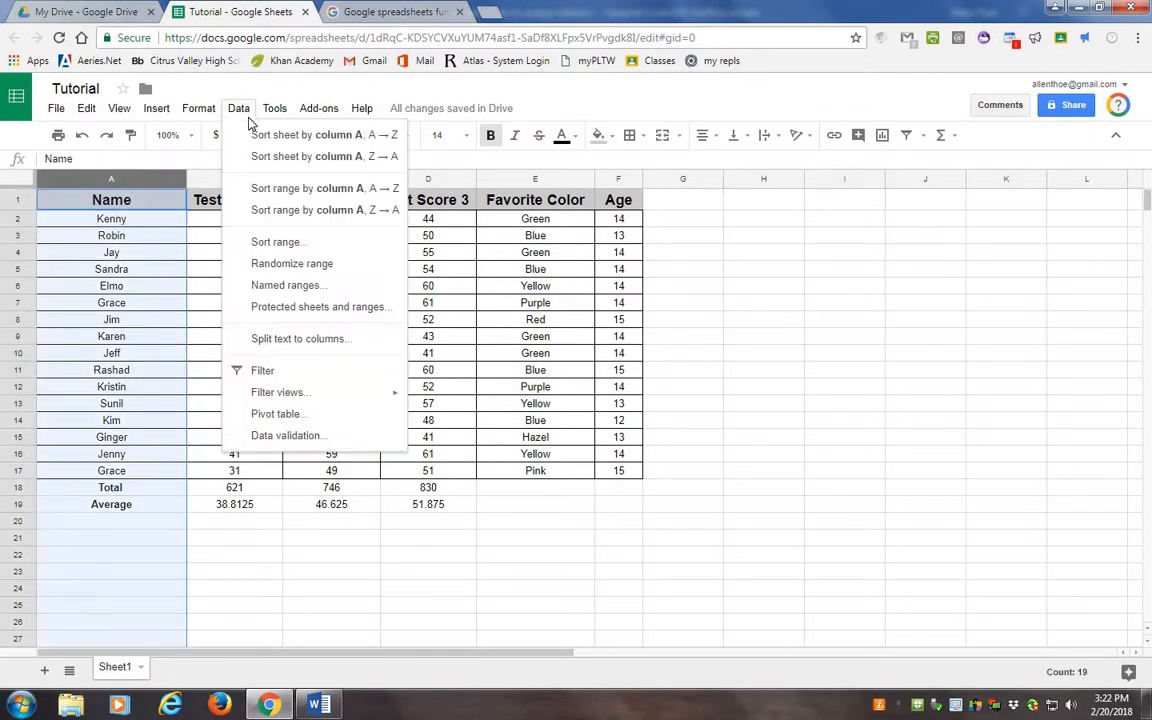
{"action": "left_click", "coordinate": [262, 147]}
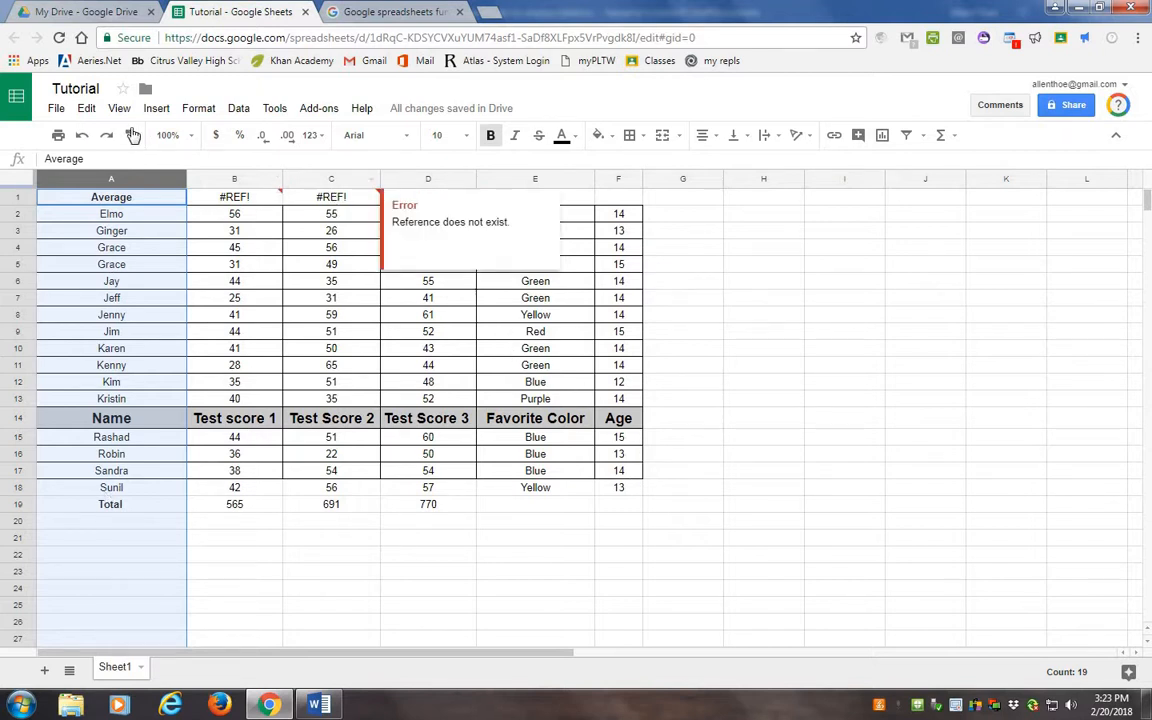
{"action": "left_click", "coordinate": [82, 135]}
{"action": "left_click", "coordinate": [160, 355]}
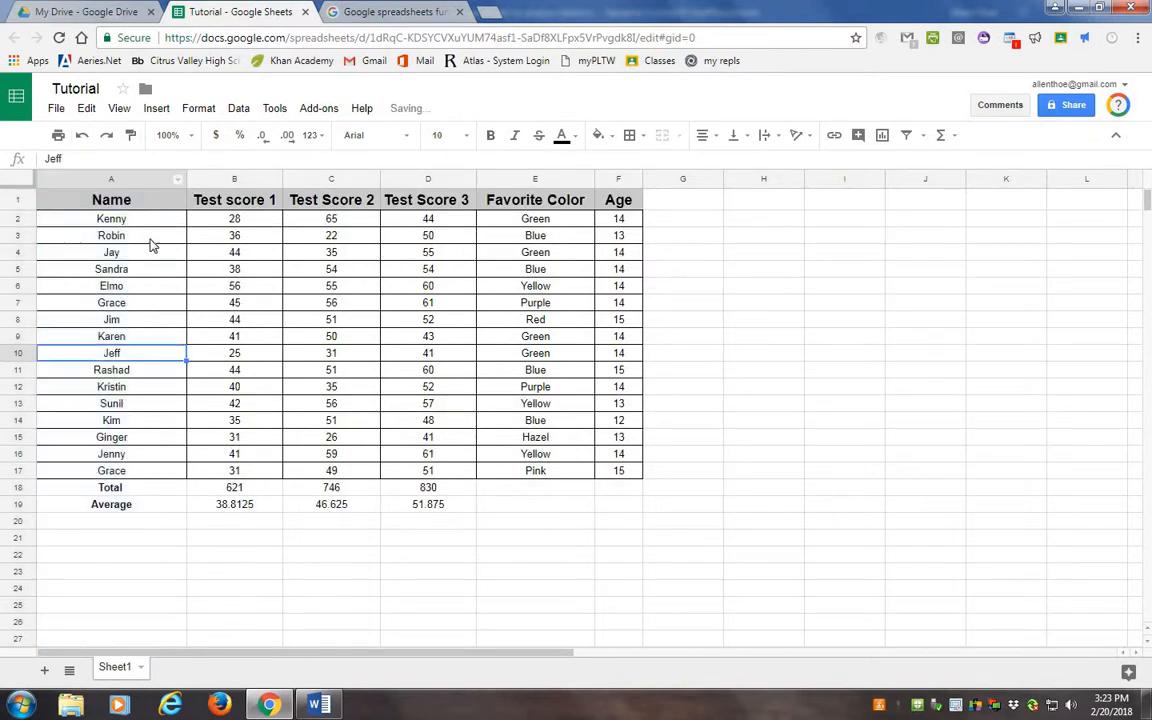
Try sorting the sheet by column A, A to Z, with only the names in A2:A17 selected, and undo it.
{"action": "left_click_drag", "start_coordinate": [141, 218], "coordinate": [158, 470]}
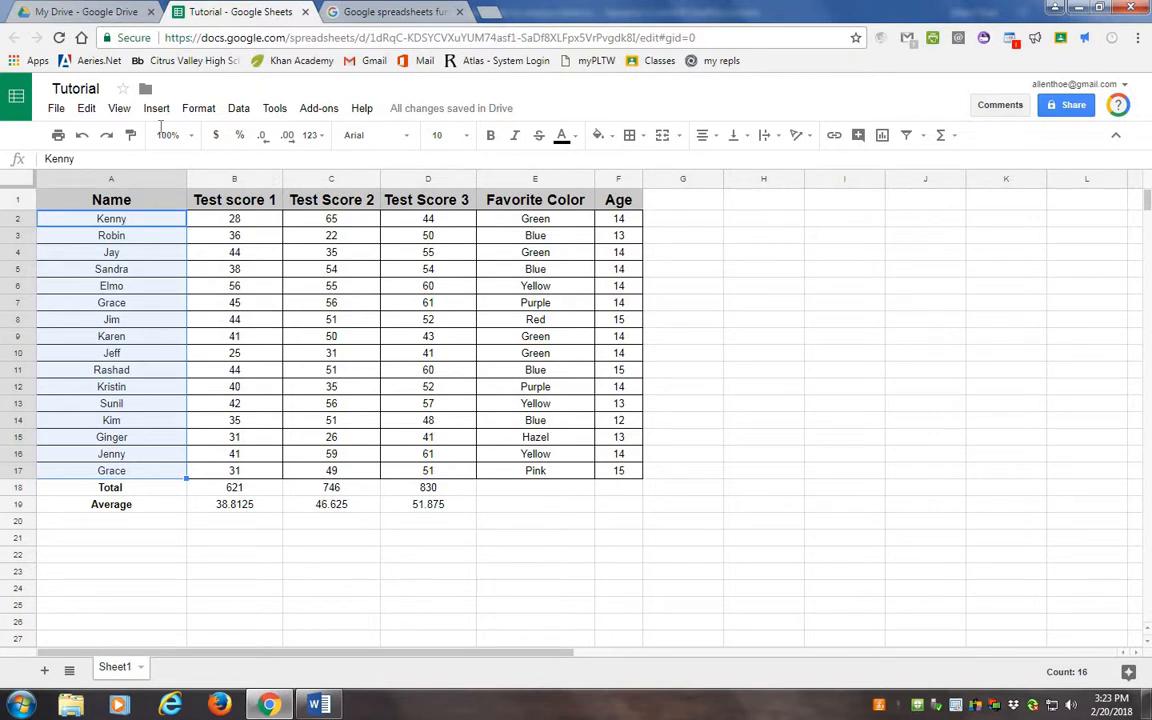
{"action": "left_click", "coordinate": [234, 110]}
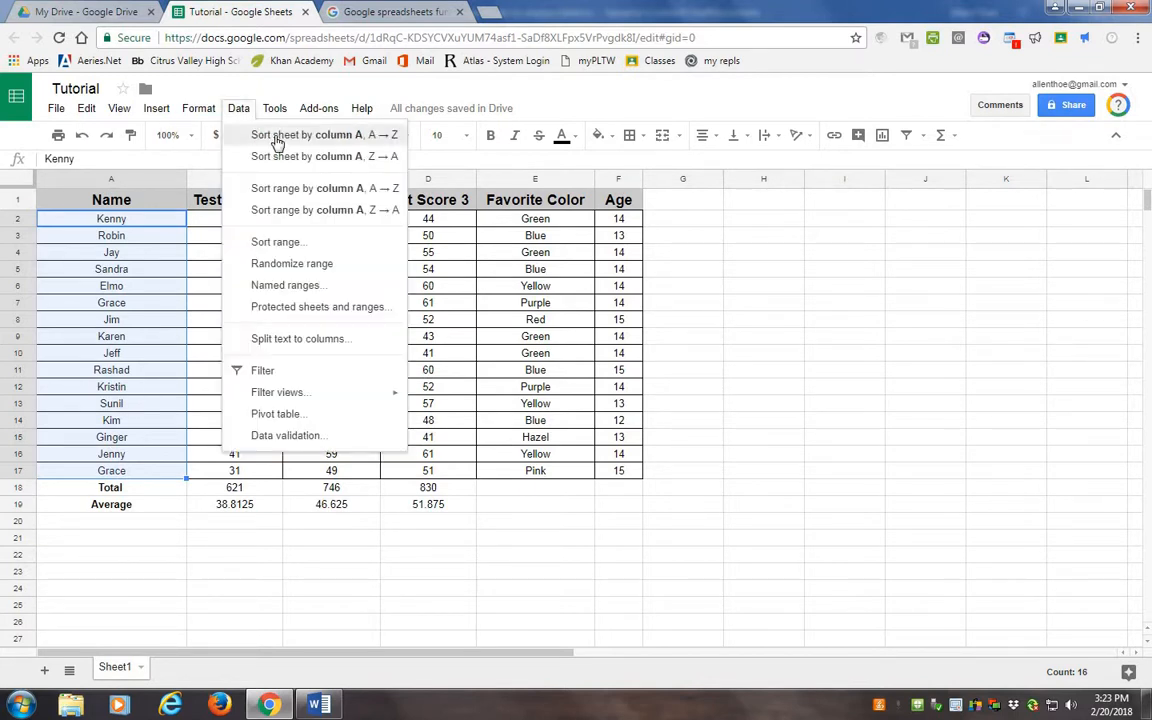
{"action": "left_click", "coordinate": [250, 124]}
{"action": "left_click", "coordinate": [82, 135]}
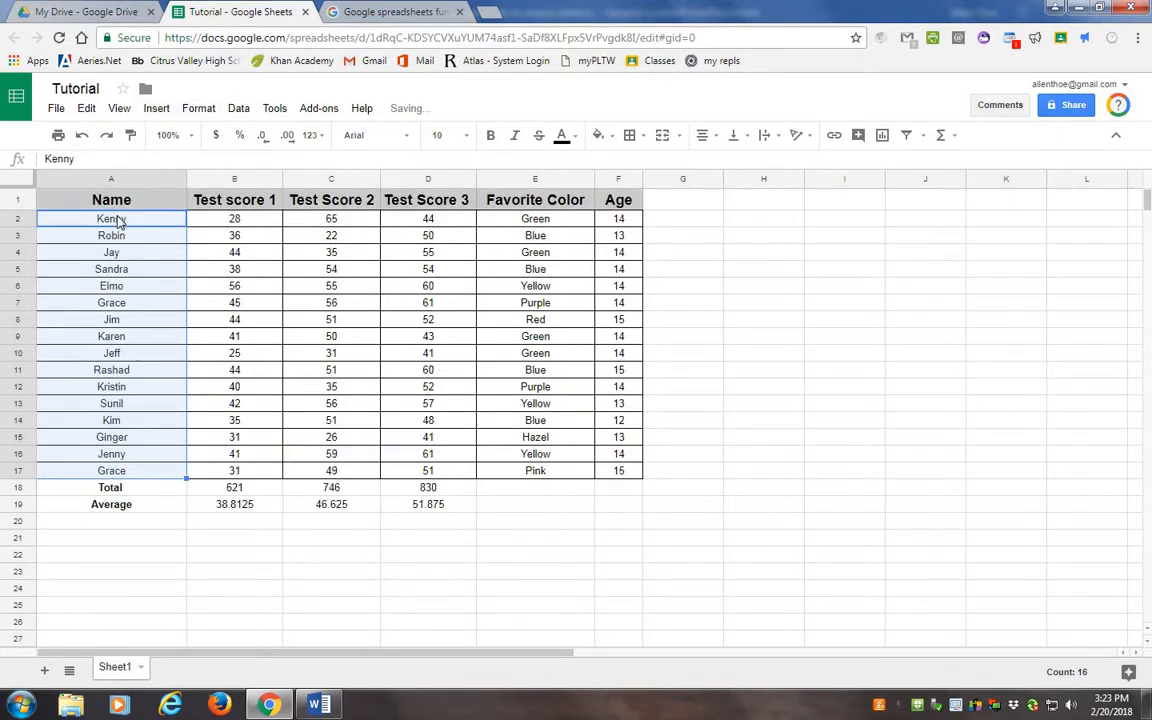
Try sorting only the range A2:A17 from A to Z, compare both orders with undo and redo, and restore the original order.
{"action": "left_click", "coordinate": [238, 109]}
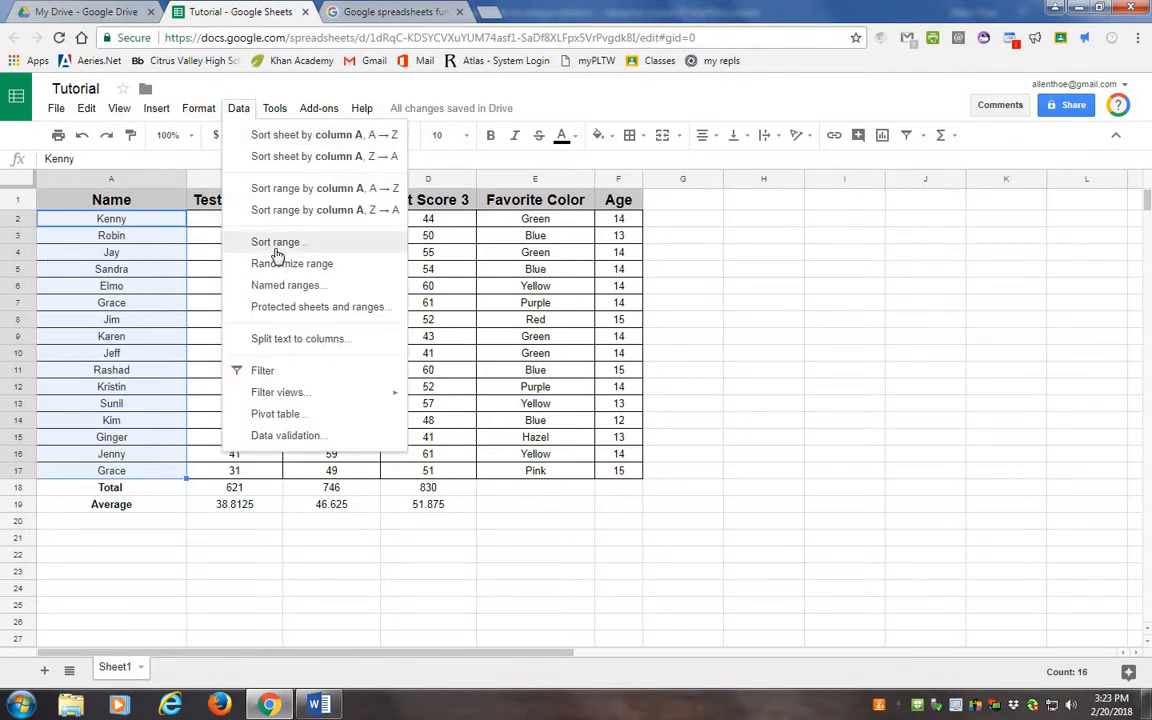
{"action": "left_click", "coordinate": [345, 188]}
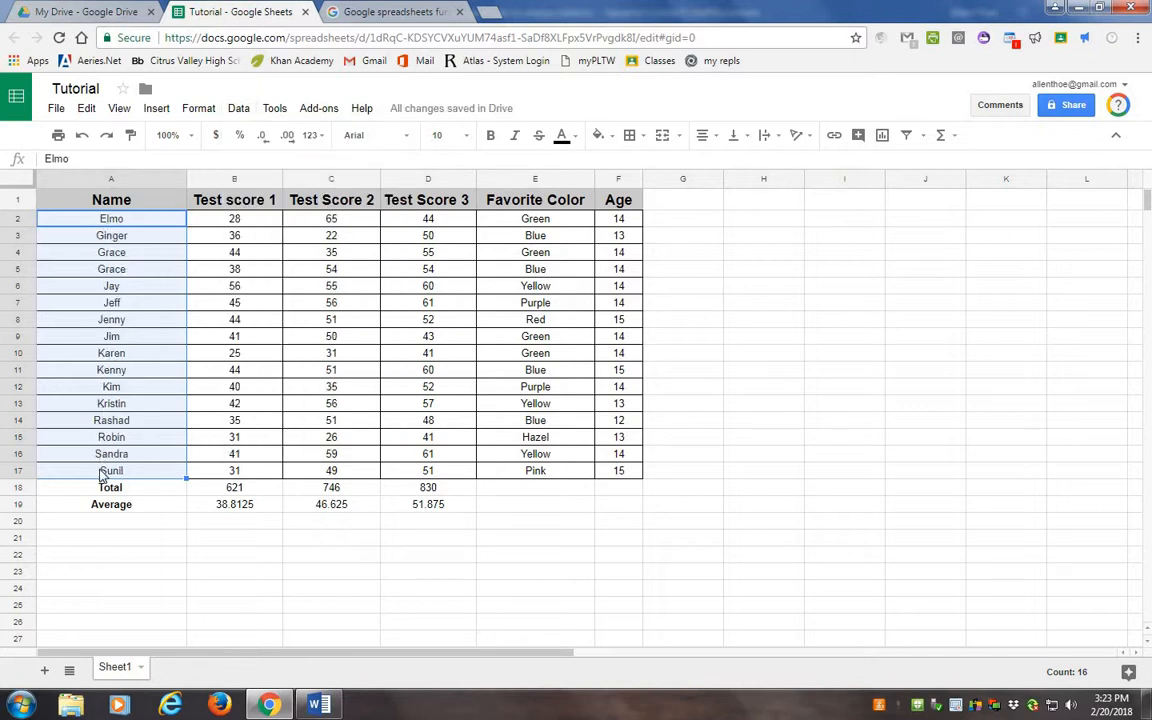
{"action": "left_click", "coordinate": [86, 147]}
{"action": "left_click", "coordinate": [105, 146]}
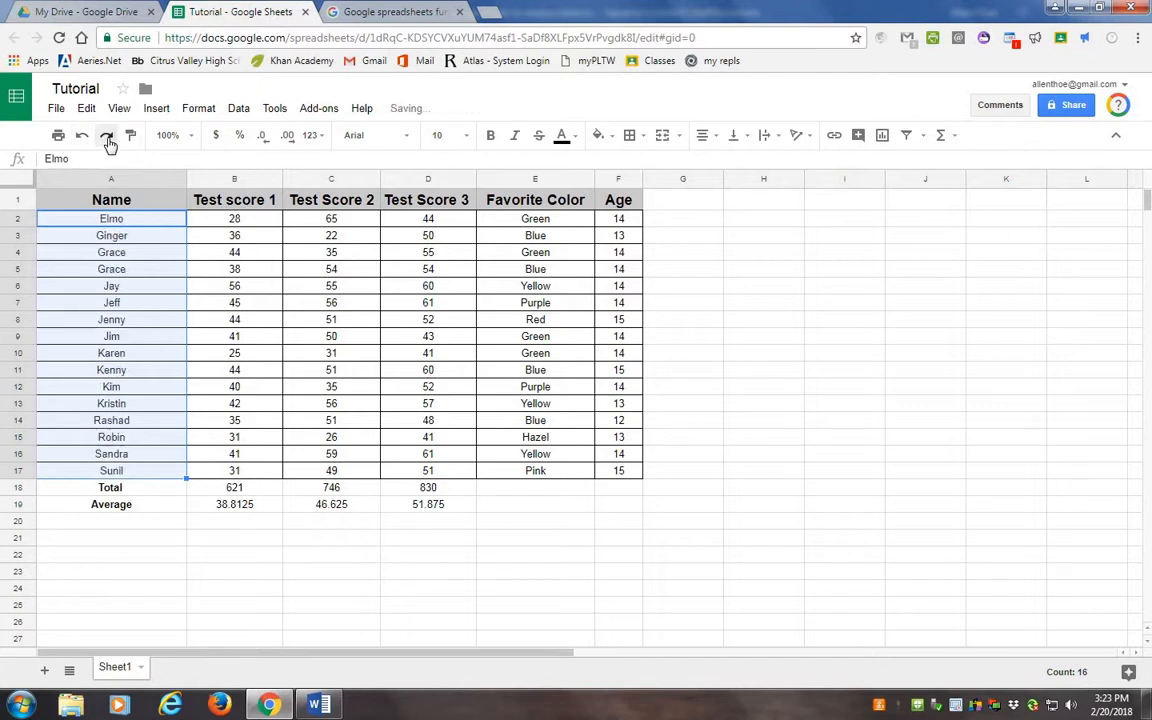
{"action": "left_click", "coordinate": [84, 140]}
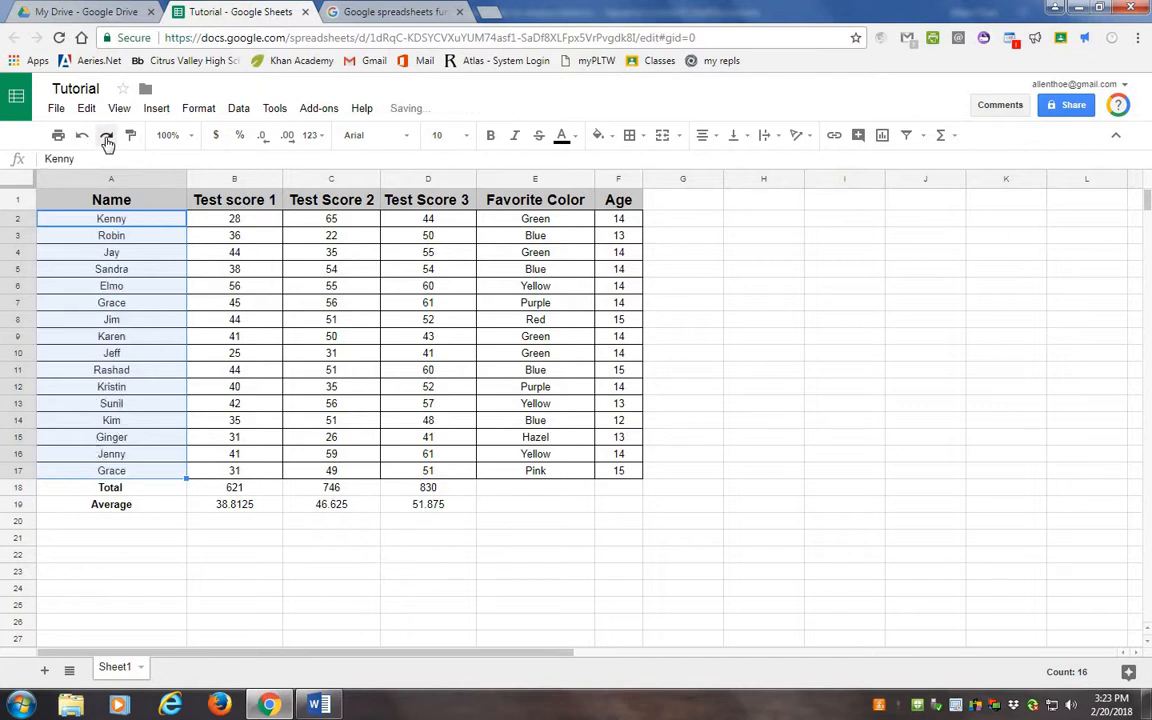
{"action": "left_click", "coordinate": [105, 138]}
{"action": "left_click", "coordinate": [84, 140]}
{"action": "left_click", "coordinate": [105, 138]}
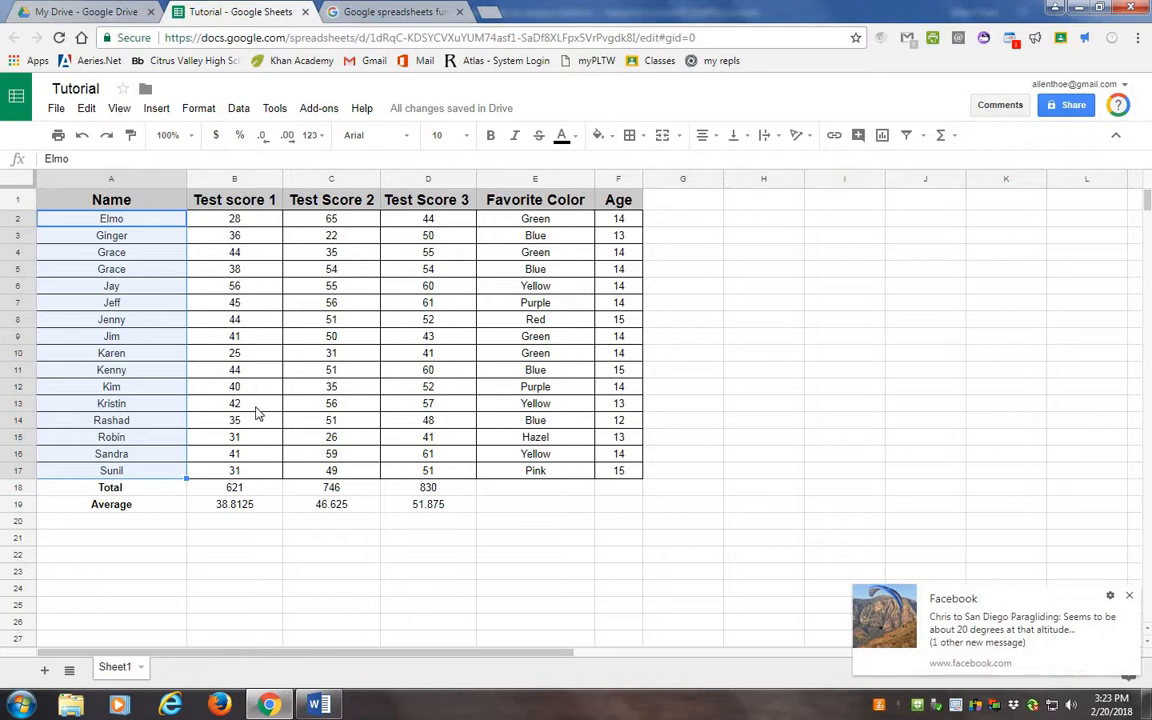
{"action": "left_click", "coordinate": [1127, 596]}
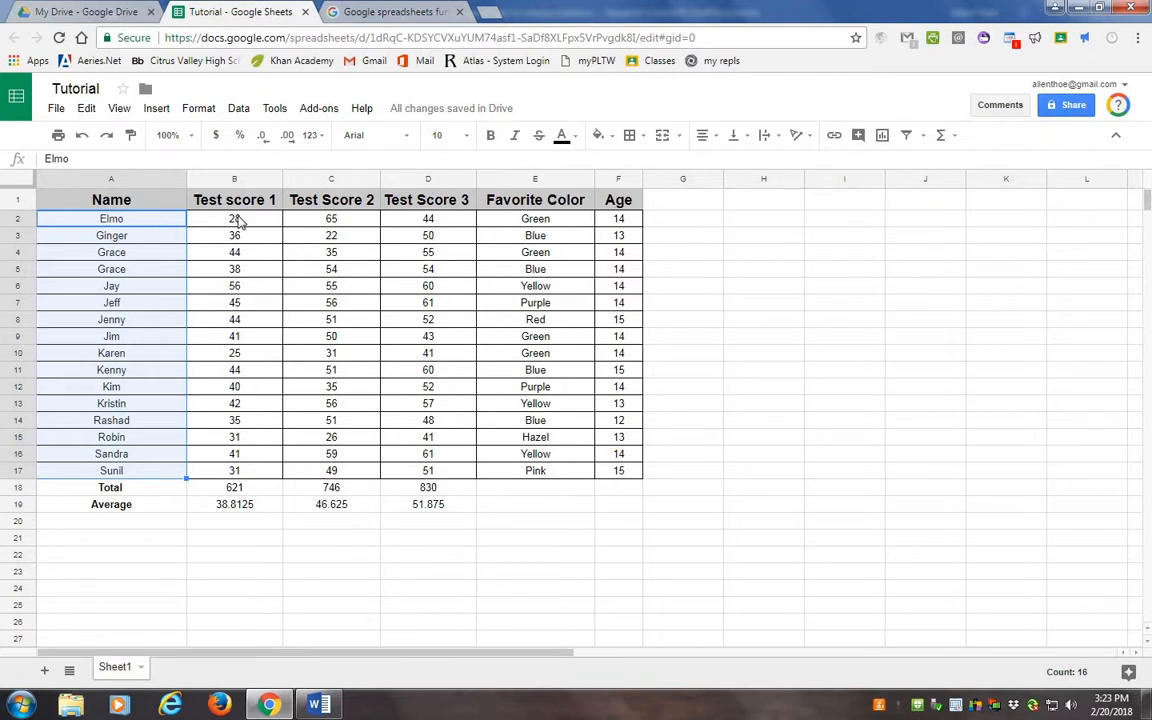
{"action": "left_click", "coordinate": [82, 135]}
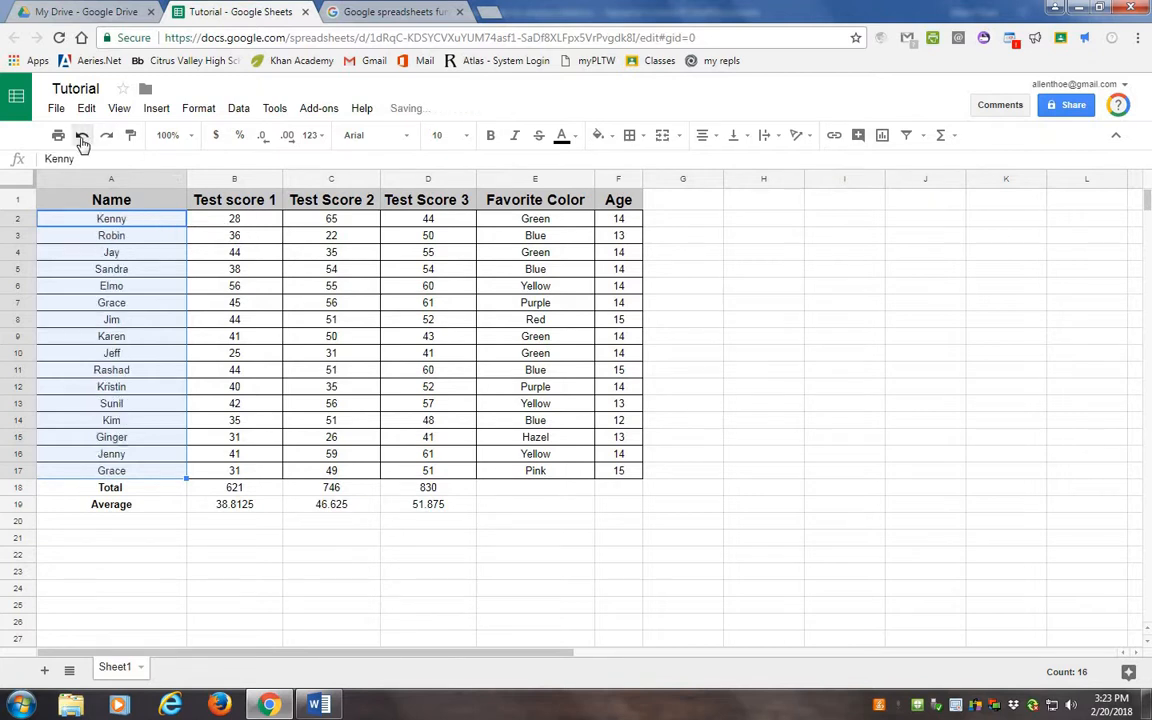
Sort the complete student records in A2:F17 as a range by column A, A to Z.
{"action": "left_click", "coordinate": [155, 369]}
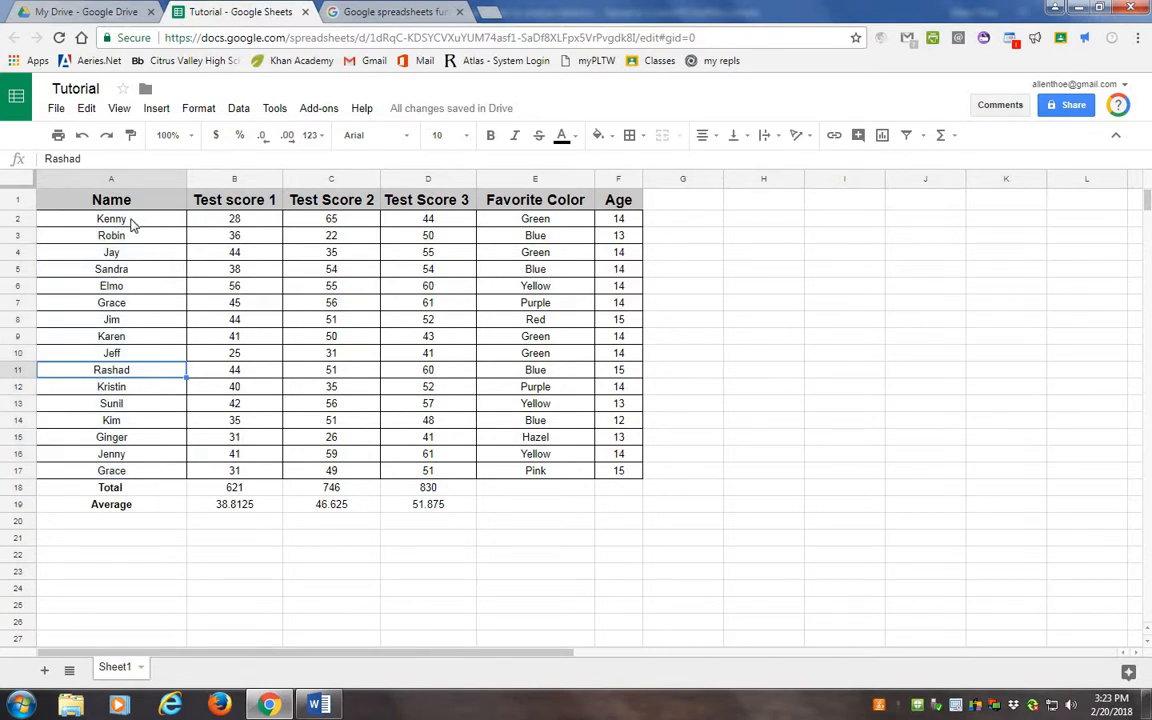
{"action": "left_click_drag", "start_coordinate": [126, 218], "coordinate": [640, 472]}
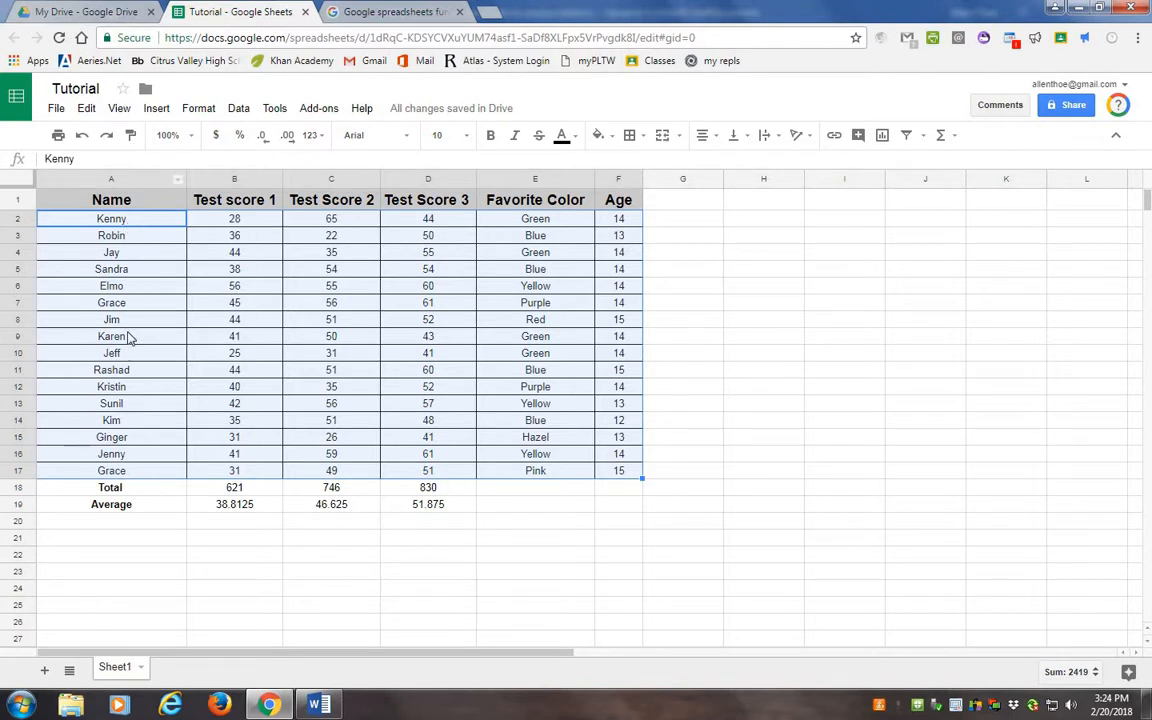
{"action": "left_click", "coordinate": [238, 108]}
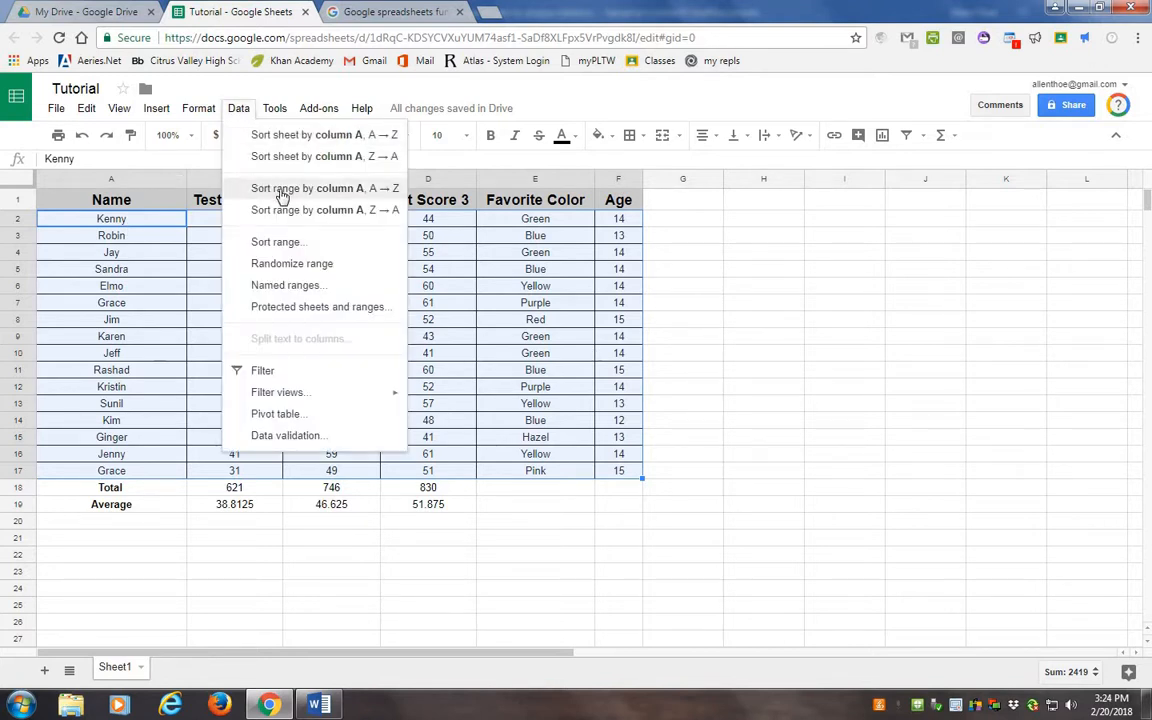
{"action": "left_click", "coordinate": [322, 187]}
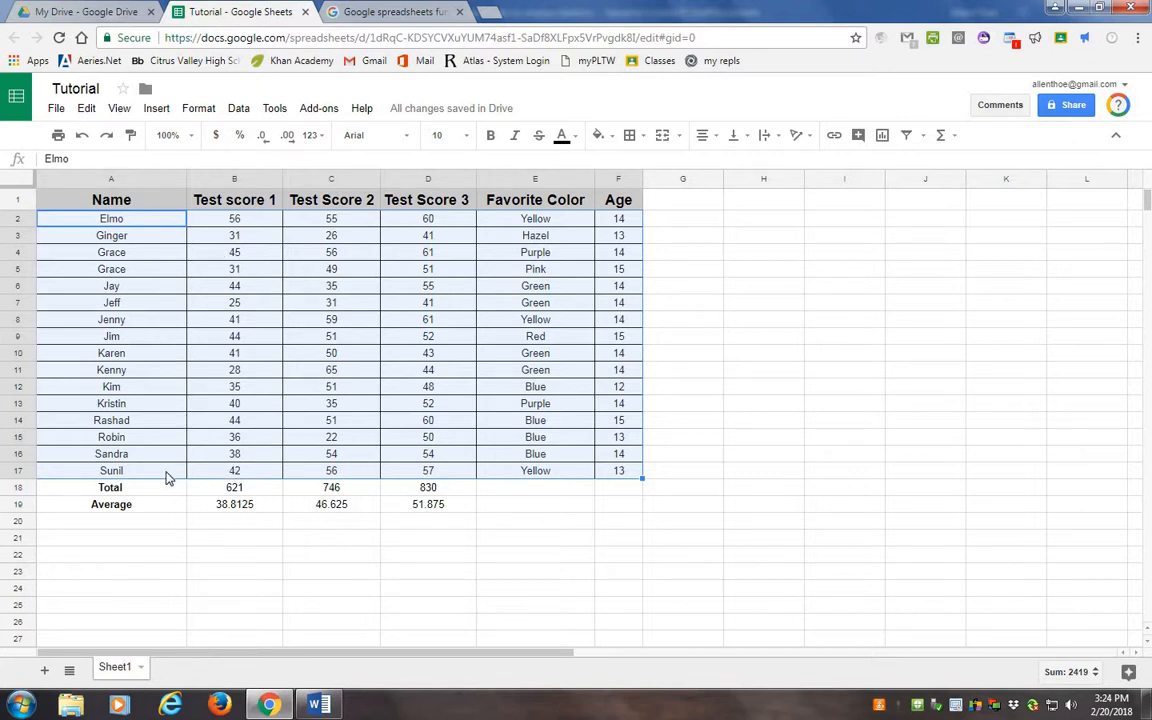
{"action": "left_click", "coordinate": [196, 470]}
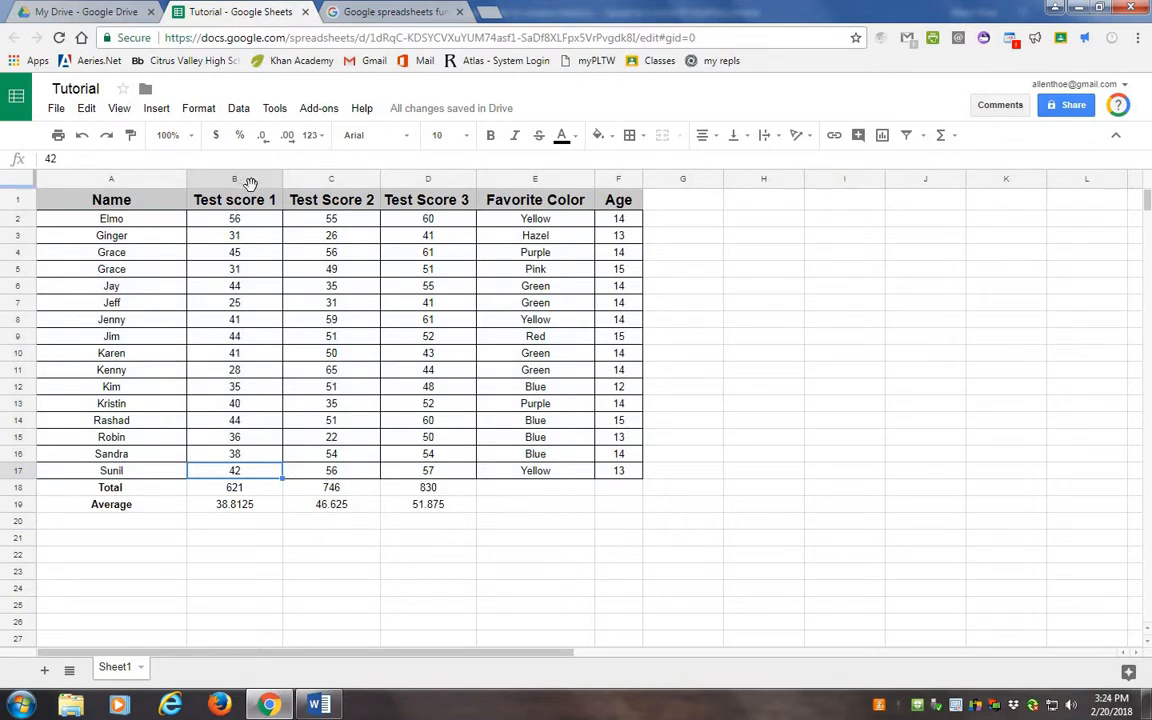
Try sorting only the Test score 1 values in B2:B17 as a range, A to Z, and undo the sort.
{"action": "left_click_drag", "start_coordinate": [234, 220], "coordinate": [234, 468]}
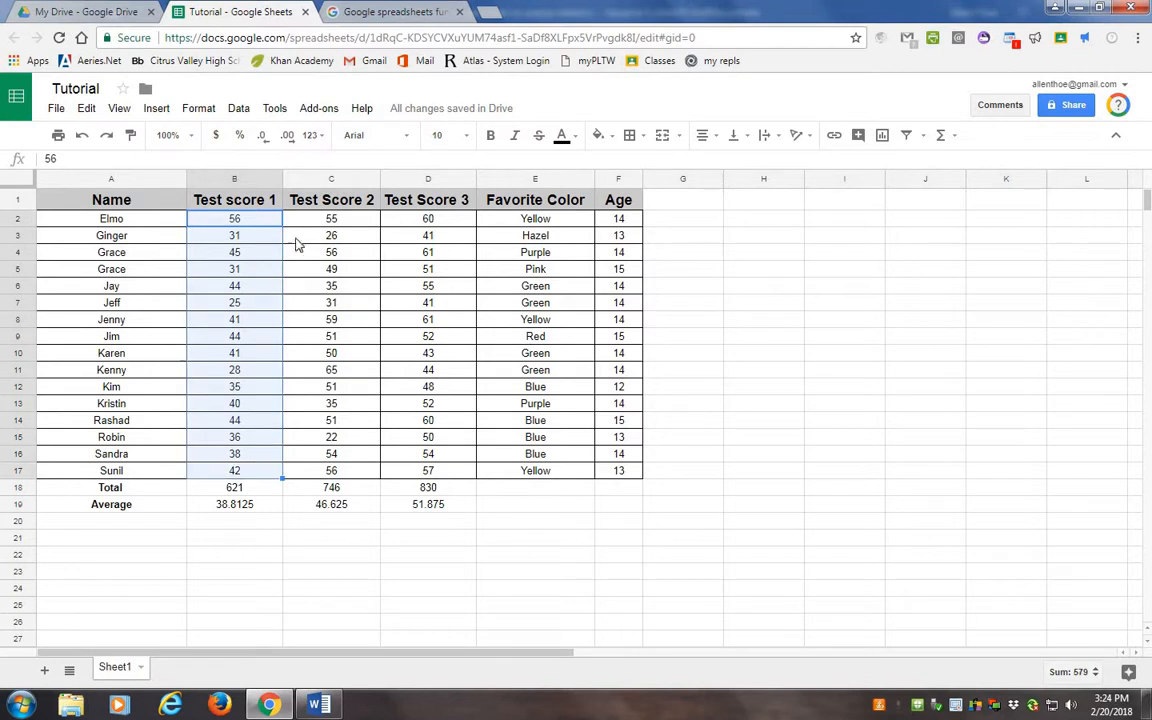
{"action": "left_click", "coordinate": [238, 108]}
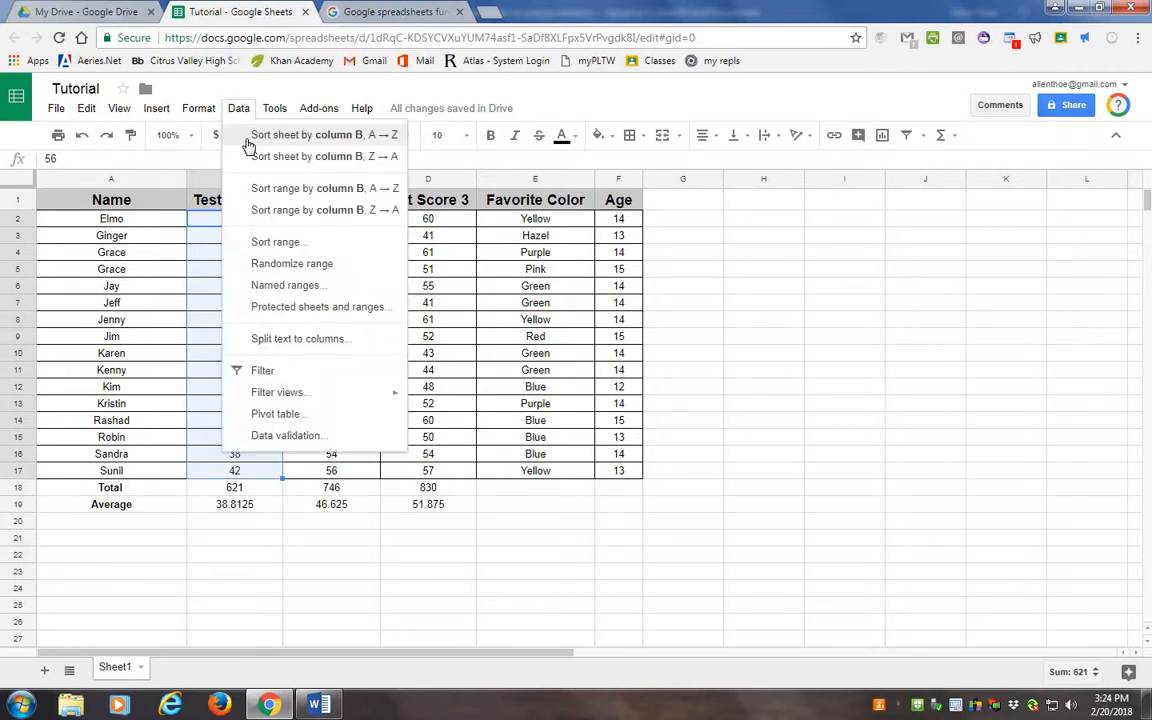
{"action": "left_click", "coordinate": [290, 188]}
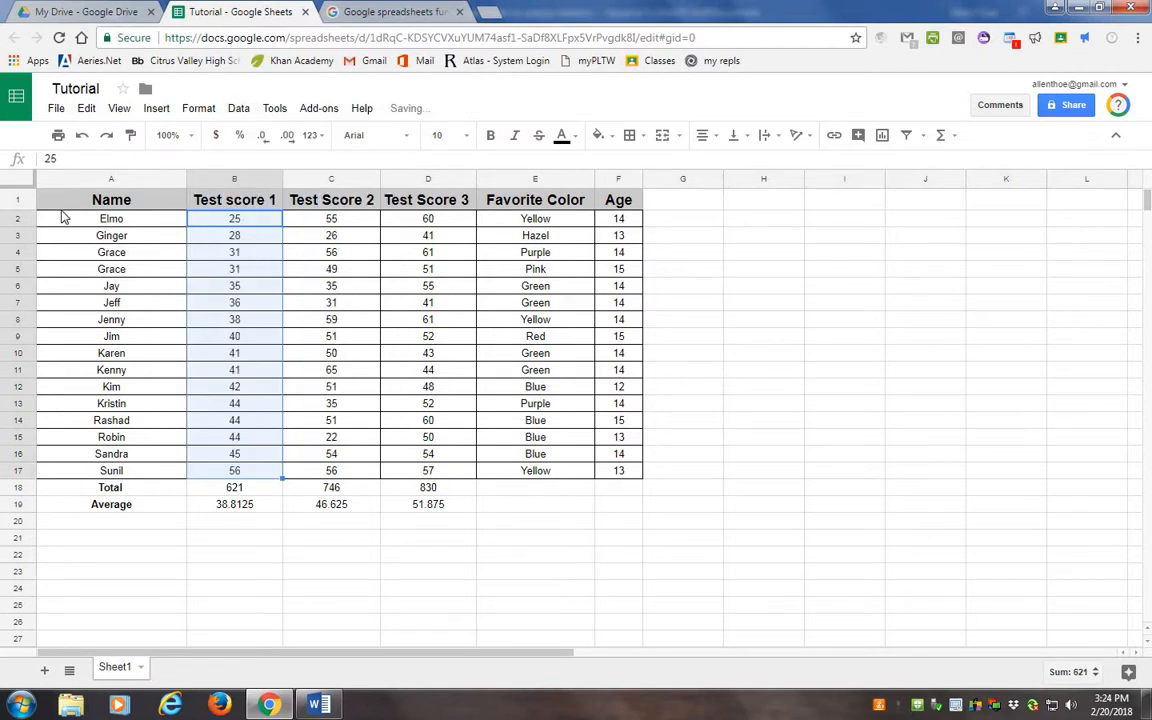
{"action": "left_click", "coordinate": [82, 135]}
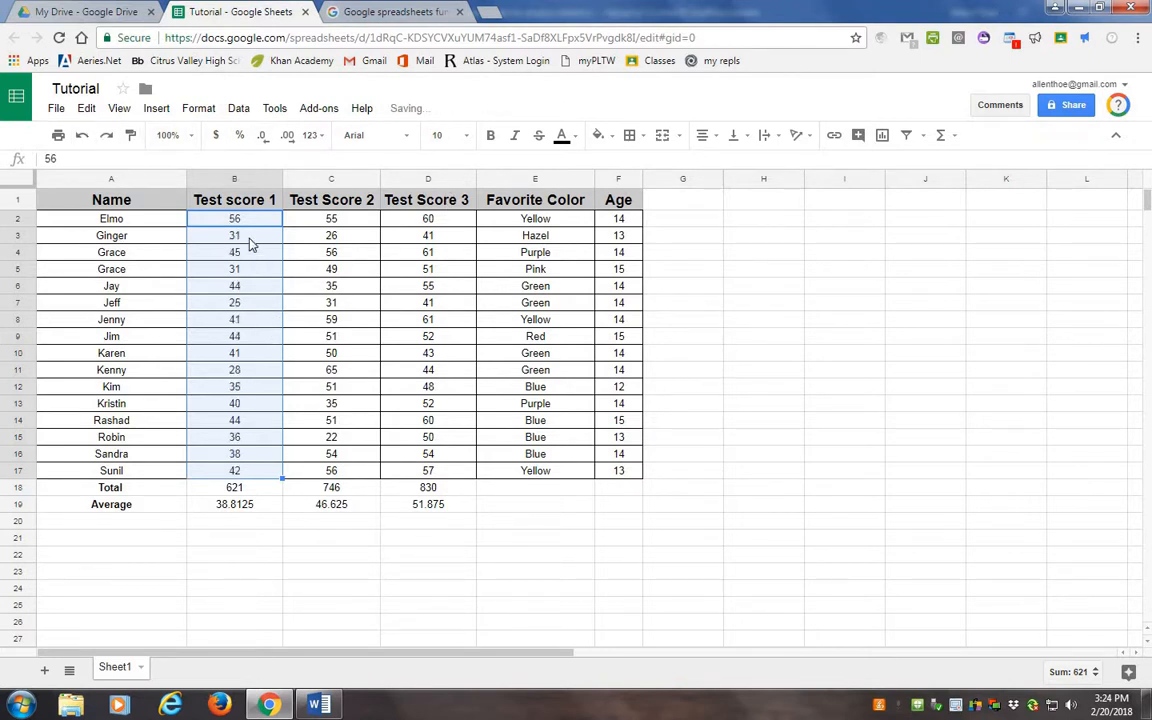
Copy the entire Test score 1 column and paste it into column H.
{"action": "left_click", "coordinate": [249, 186]}
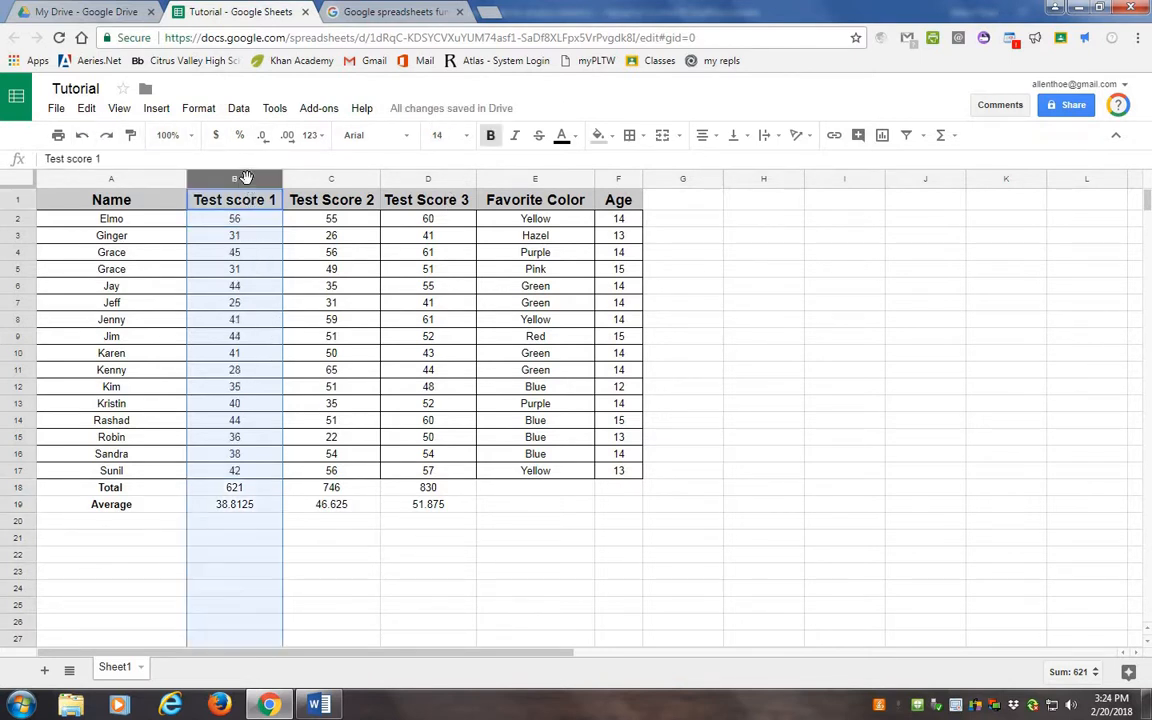
{"action": "right_click", "coordinate": [249, 186]}
{"action": "key", "text": "ctrl+c"}
{"action": "left_click", "coordinate": [766, 200]}
{"action": "right_click", "coordinate": [767, 203]}
{"action": "left_click", "coordinate": [809, 257]}
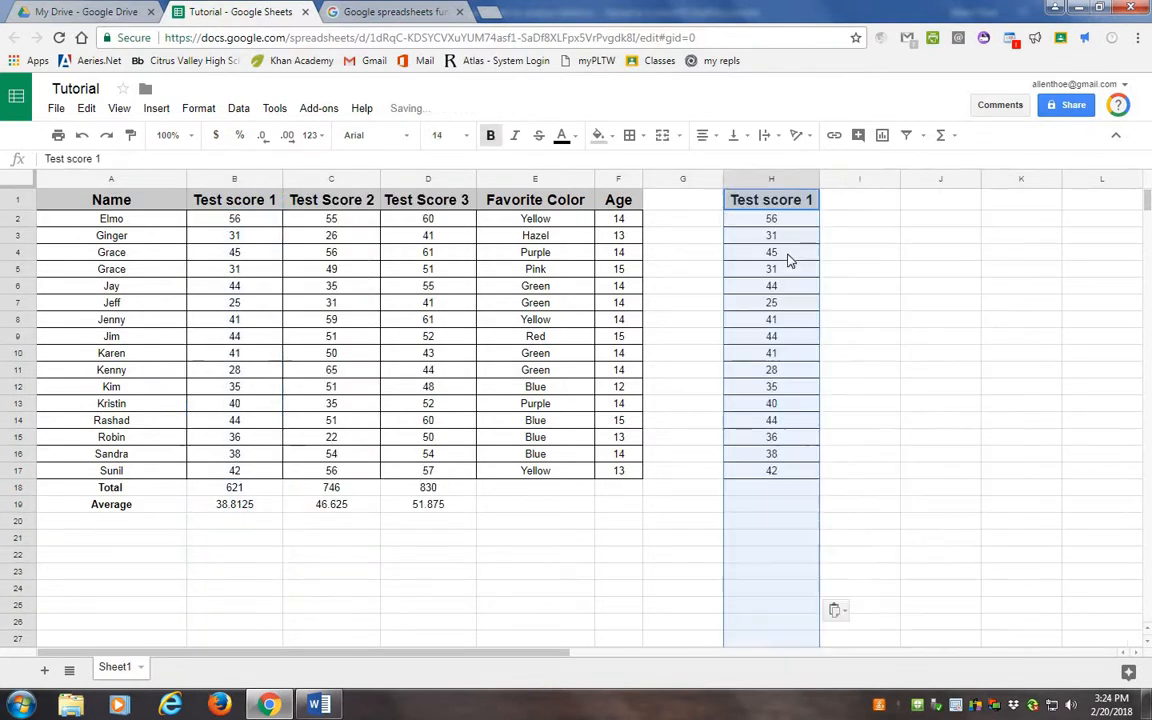
Sort only the copied scores in H2:H17 as a range, A to Z, undoing a first sort of the whole sheet by column H.
{"action": "left_click_drag", "start_coordinate": [771, 218], "coordinate": [810, 472]}
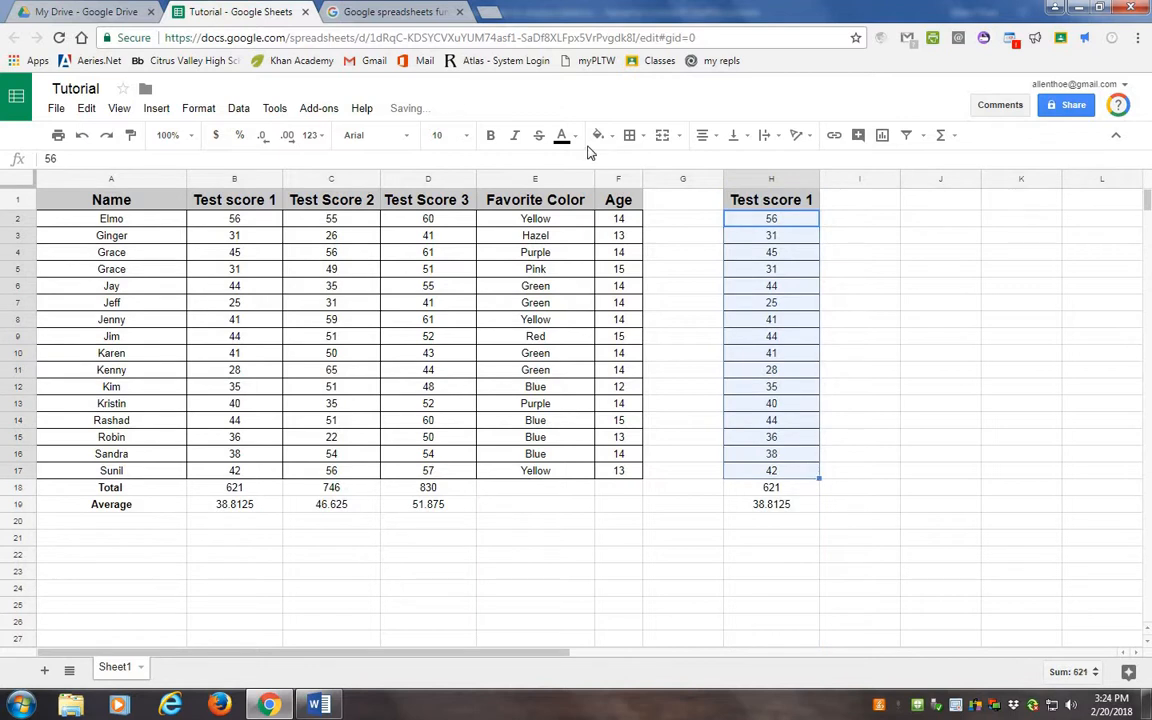
{"action": "left_click", "coordinate": [238, 108]}
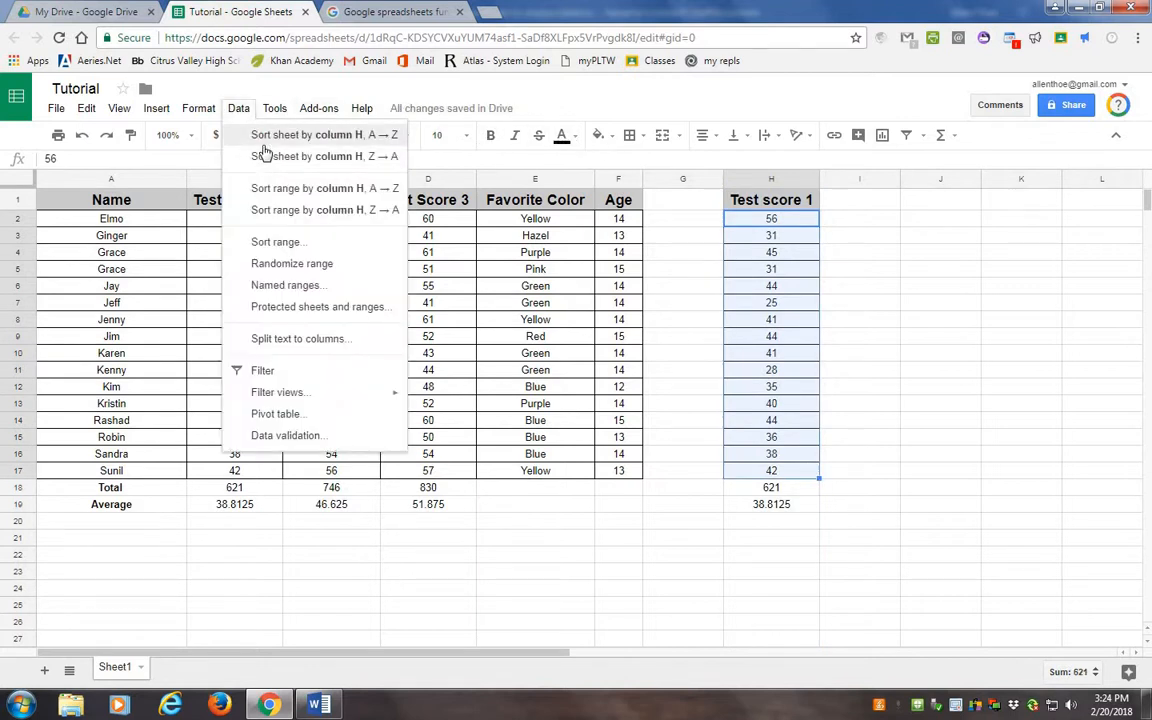
{"action": "left_click", "coordinate": [264, 143]}
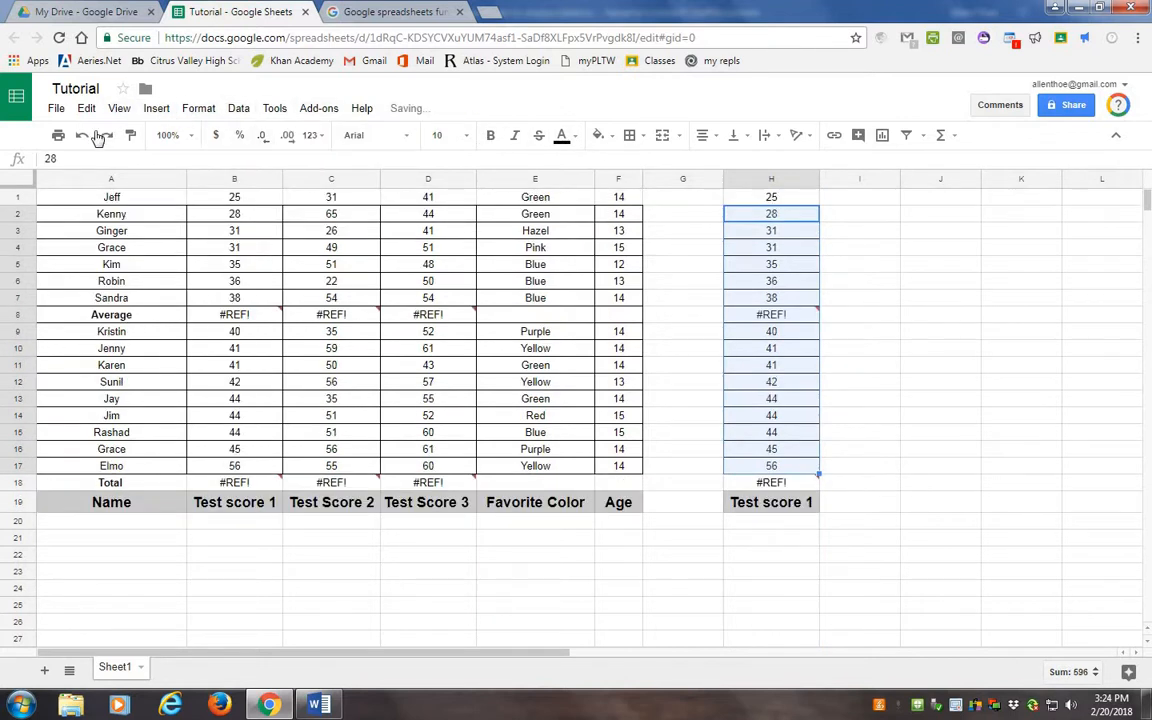
{"action": "key", "text": "ctrl+z"}
{"action": "left_click", "coordinate": [239, 108]}
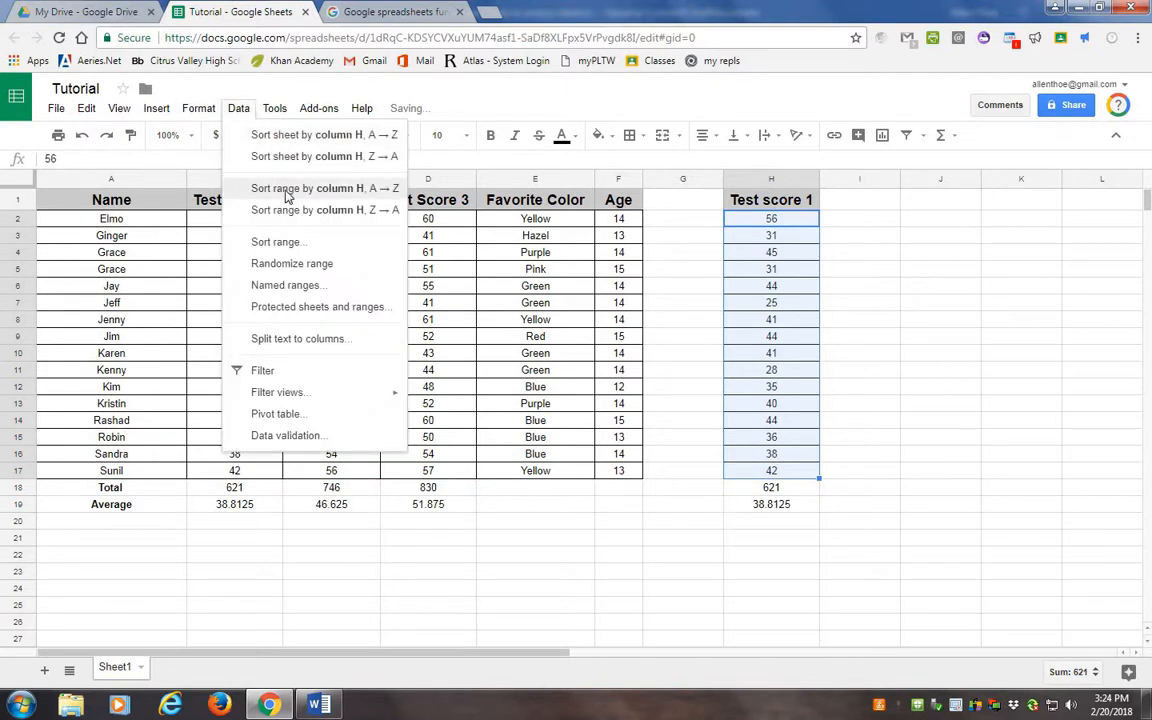
{"action": "left_click", "coordinate": [262, 176]}
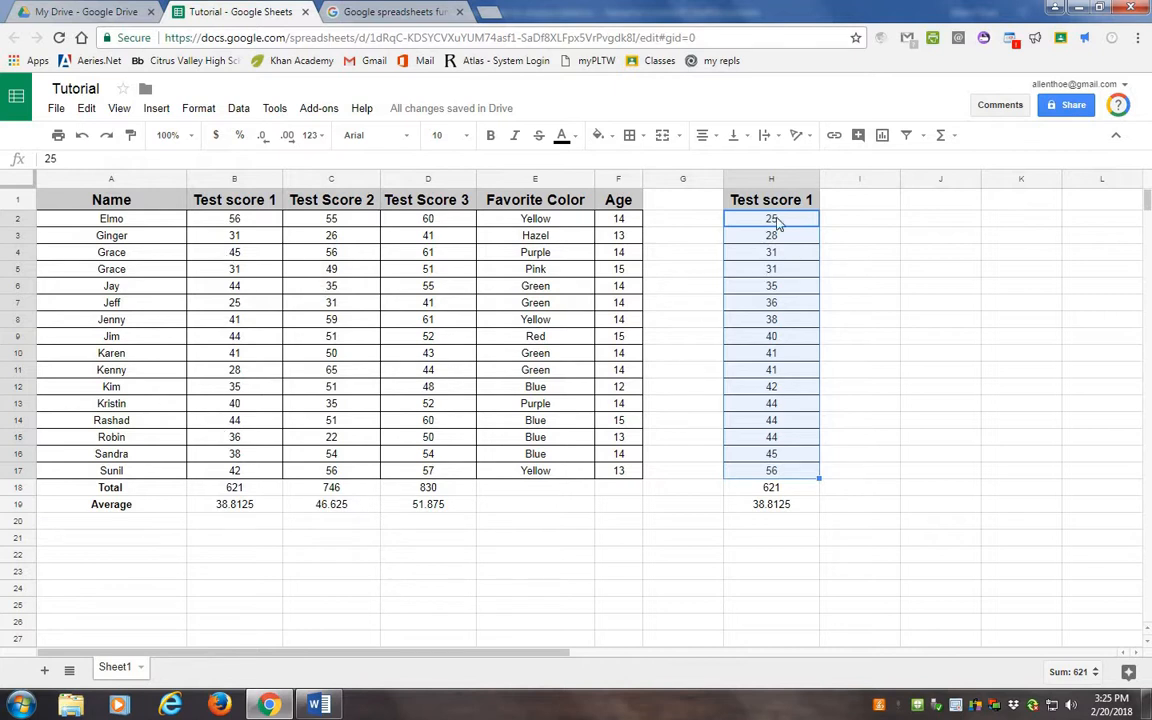
Delete column H with the copied test scores.
{"action": "right_click", "coordinate": [773, 182]}
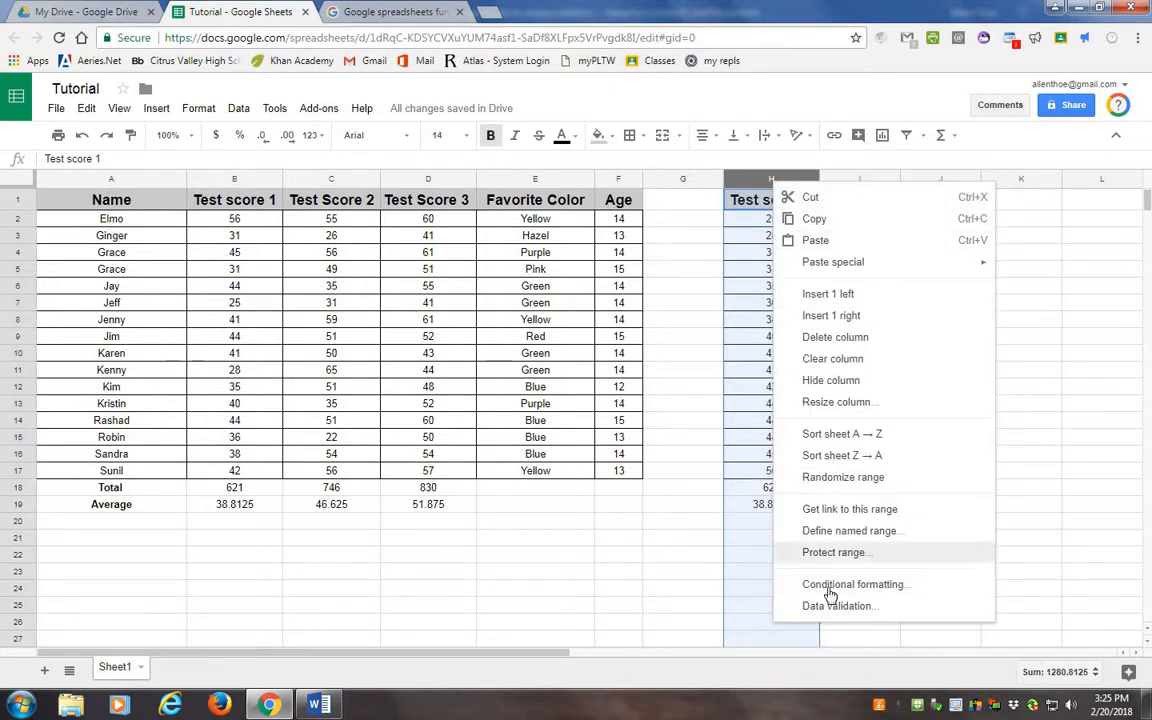
{"action": "left_click", "coordinate": [827, 340]}
{"action": "left_click", "coordinate": [681, 440]}
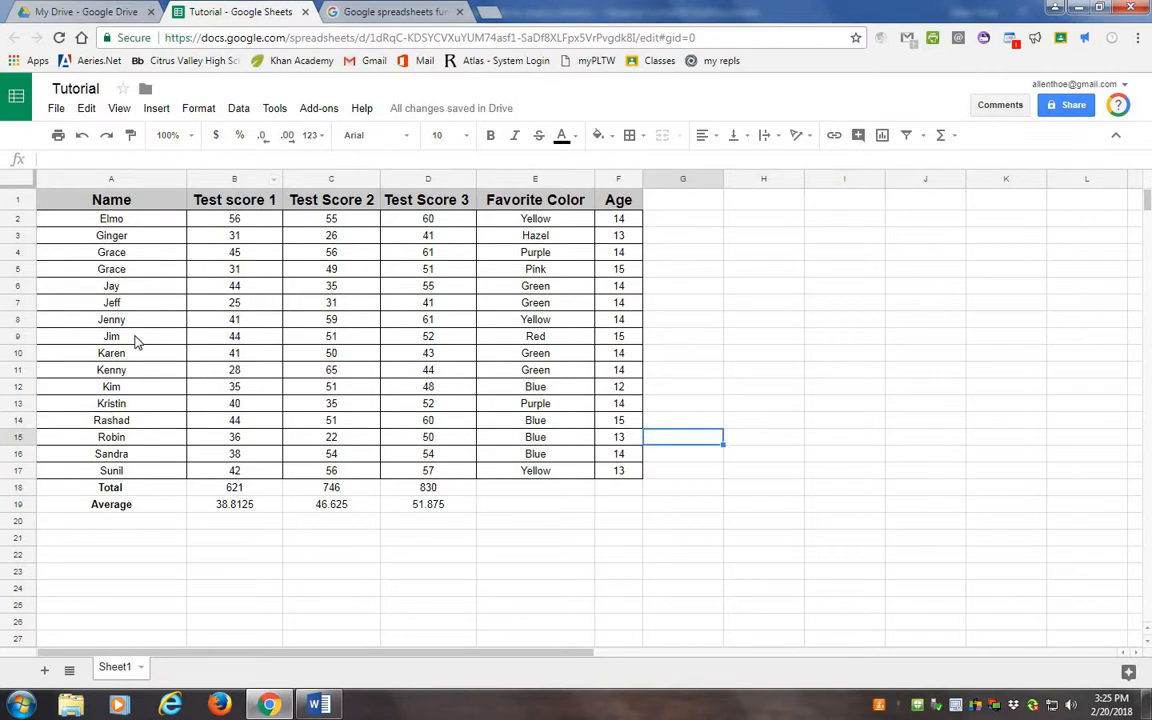
Move the Test score 1 column in front of the Name column so it becomes column A.
{"action": "left_click_drag", "start_coordinate": [234, 218], "coordinate": [234, 470]}
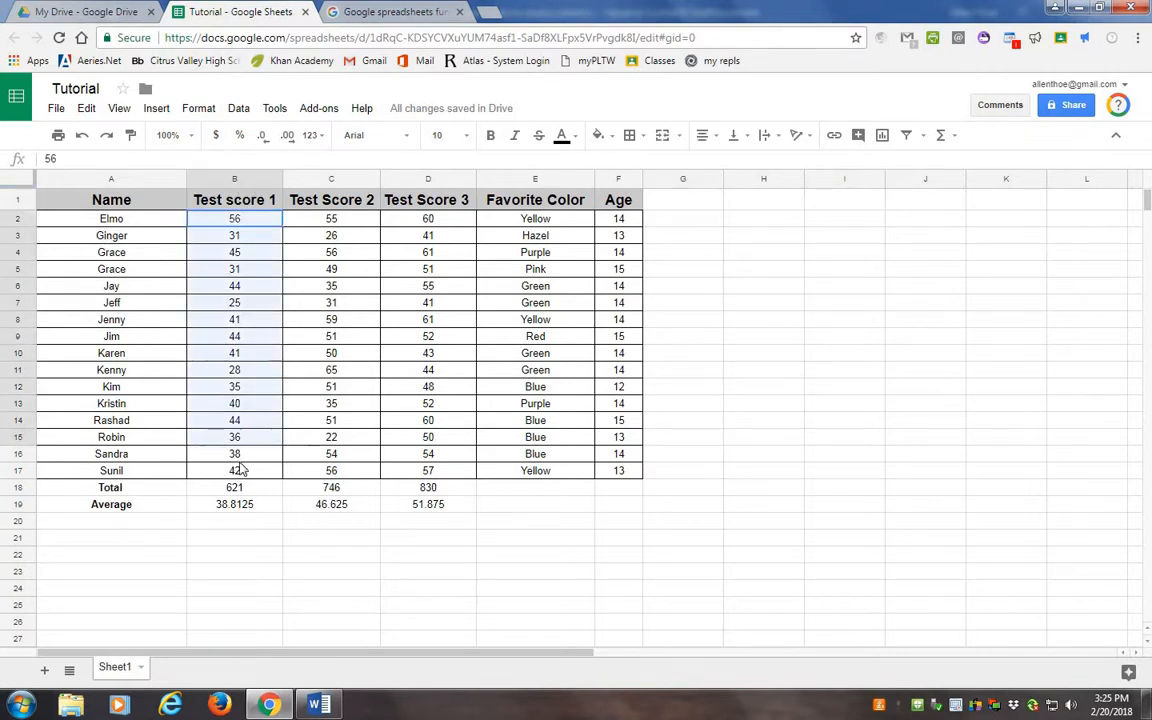
{"action": "left_click", "coordinate": [245, 179]}
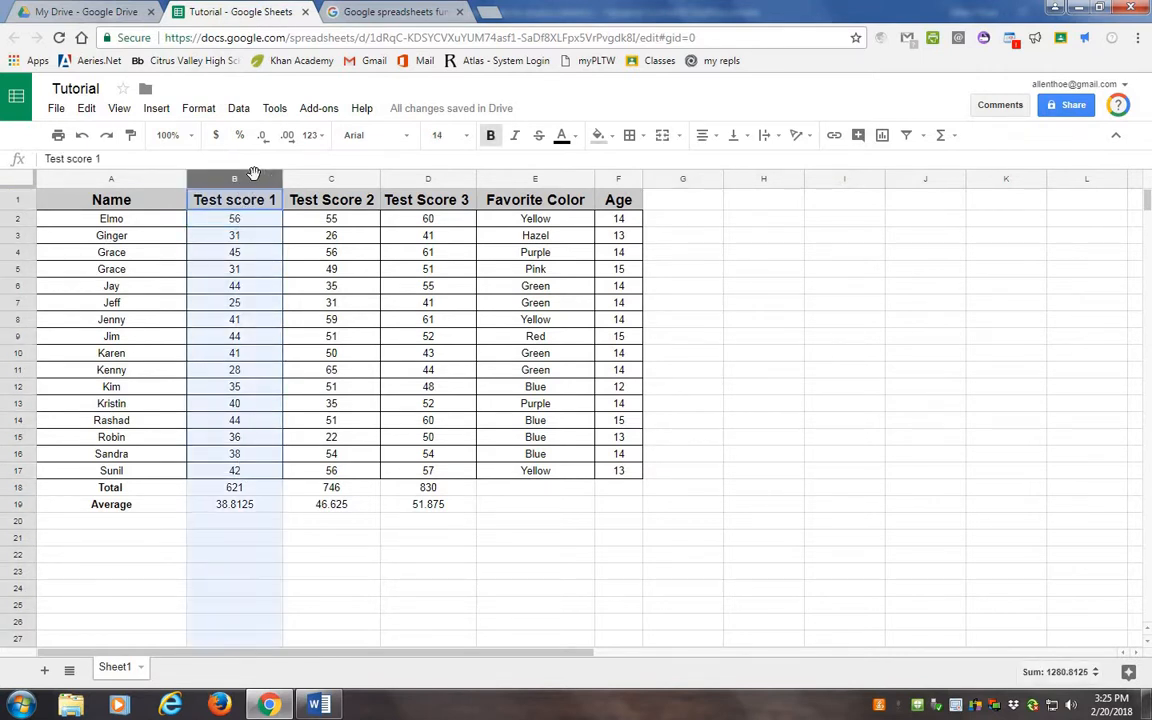
{"action": "left_click", "coordinate": [78, 178], "text": "shift"}
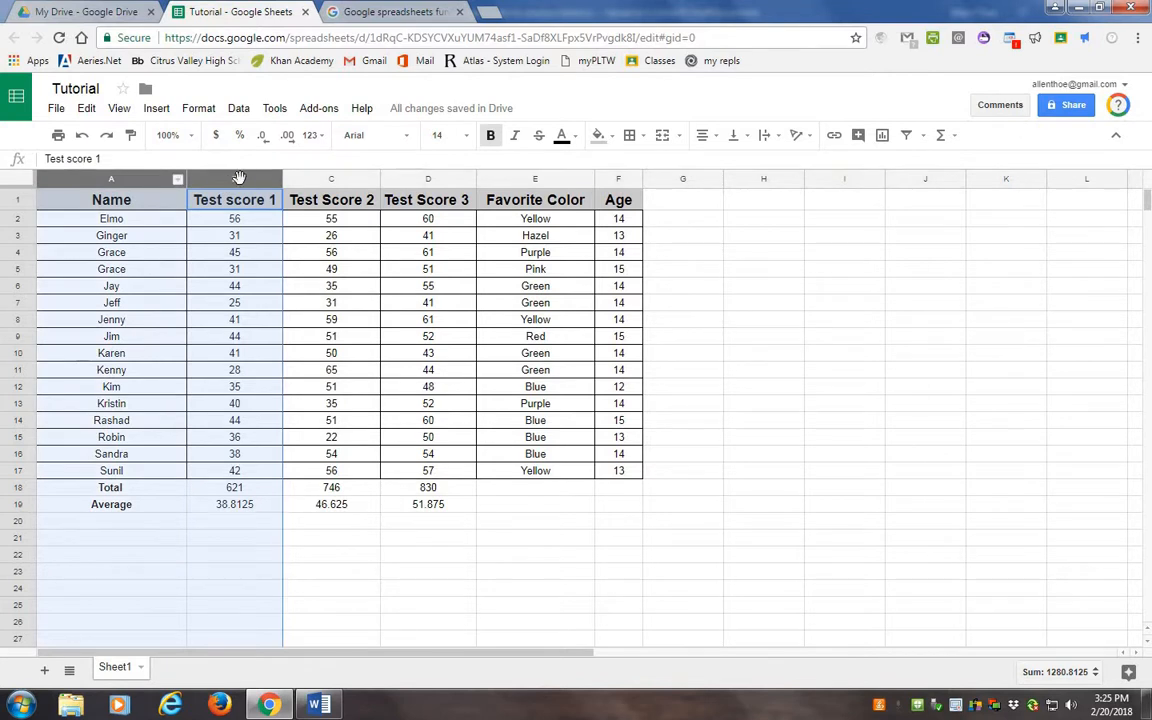
{"action": "left_click_drag", "start_coordinate": [253, 178], "coordinate": [268, 252]}
{"action": "left_click", "coordinate": [128, 289]}
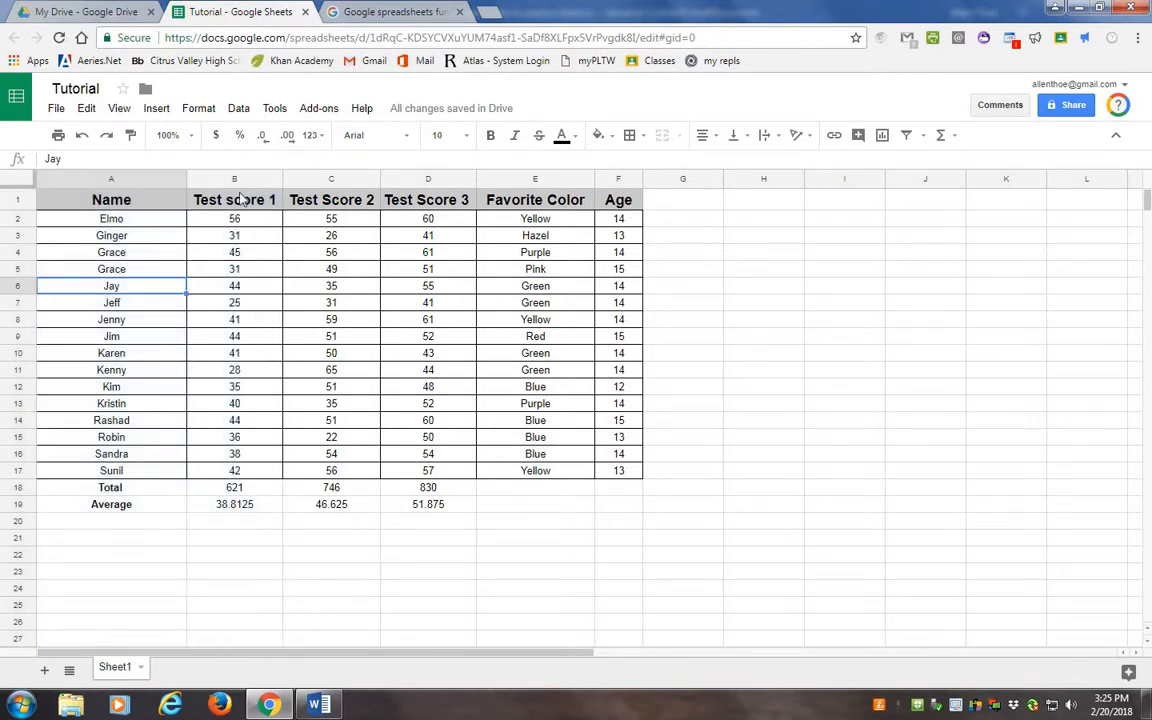
{"action": "left_click_drag", "start_coordinate": [240, 179], "coordinate": [162, 182]}
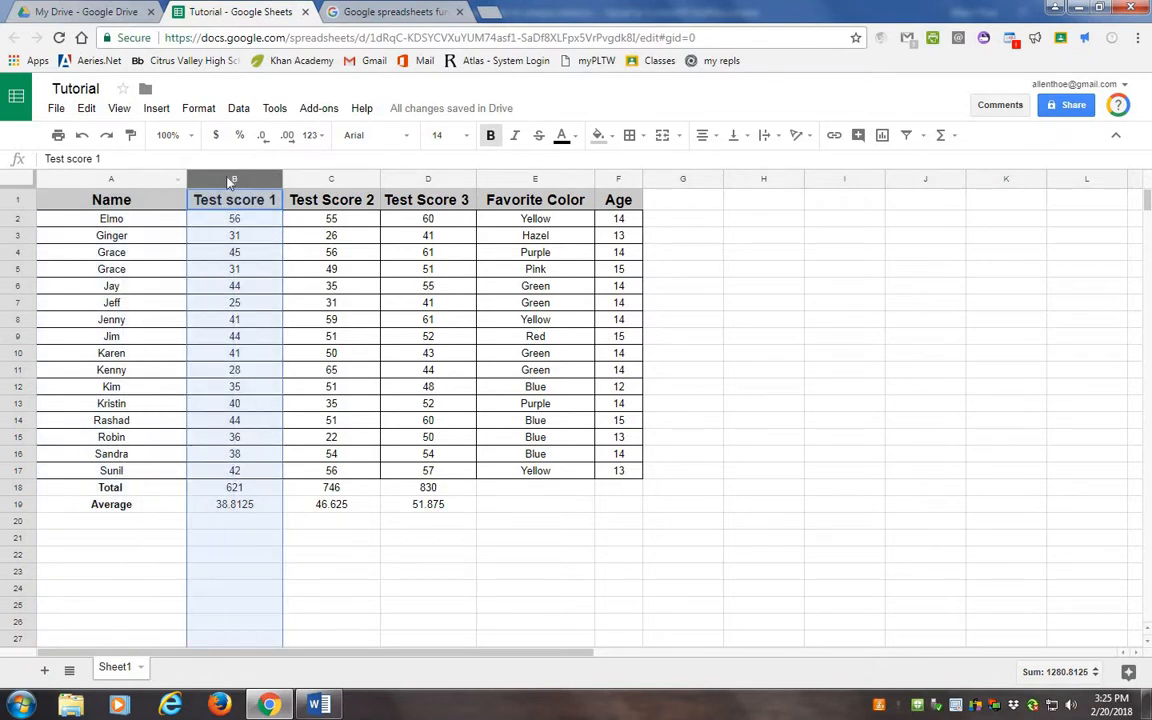
{"action": "left_click_drag", "start_coordinate": [240, 188], "coordinate": [233, 160]}
{"action": "left_click_drag", "start_coordinate": [220, 178], "coordinate": [90, 175]}
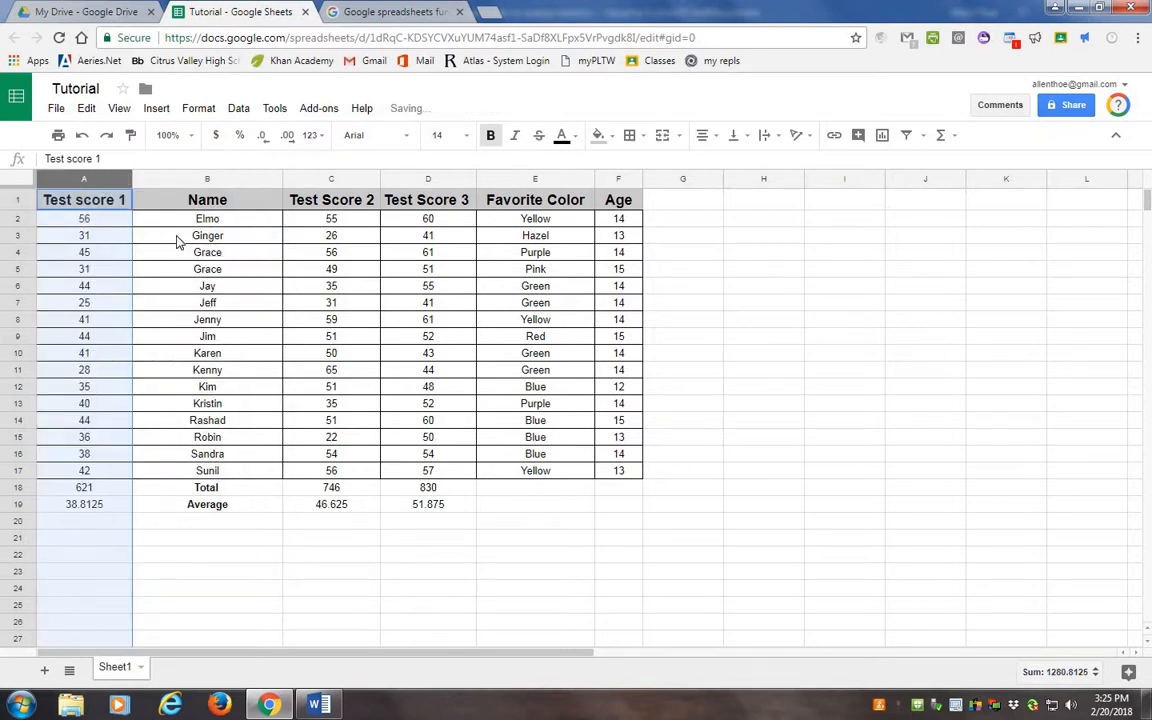
{"action": "left_click", "coordinate": [225, 303]}
{"action": "left_click", "coordinate": [238, 521]}
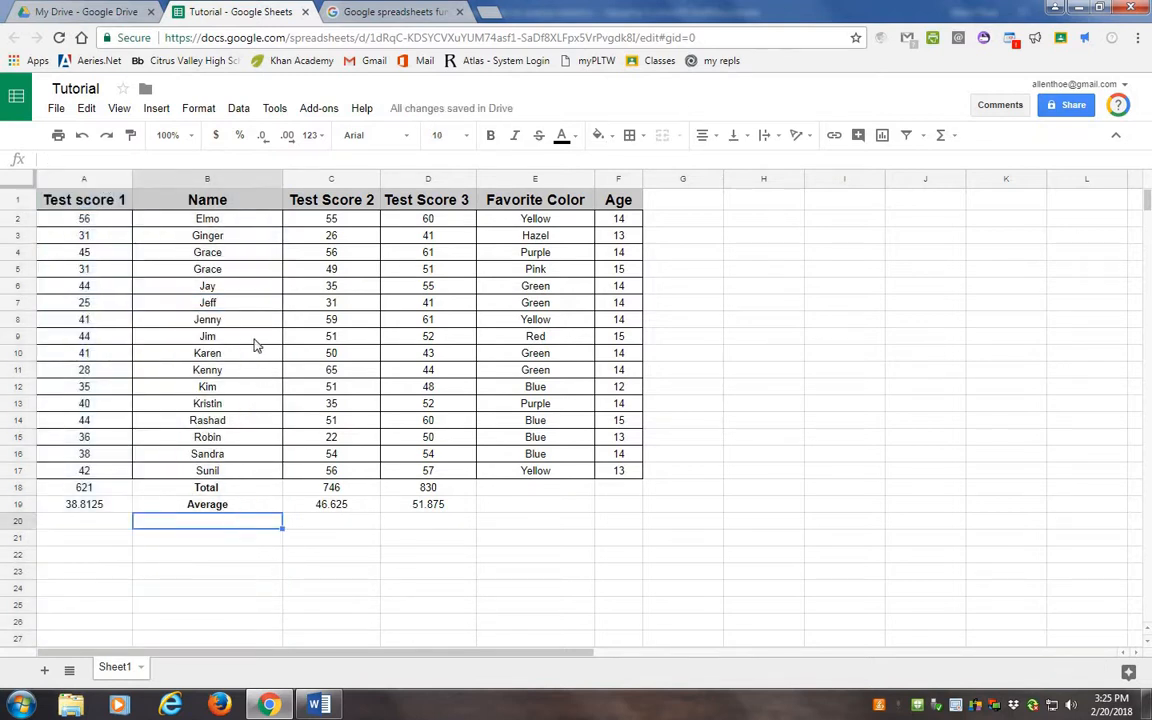
Sort the student records in A2:F17 as a range by column A, A to Z.
{"action": "left_click_drag", "start_coordinate": [84, 218], "coordinate": [630, 480]}
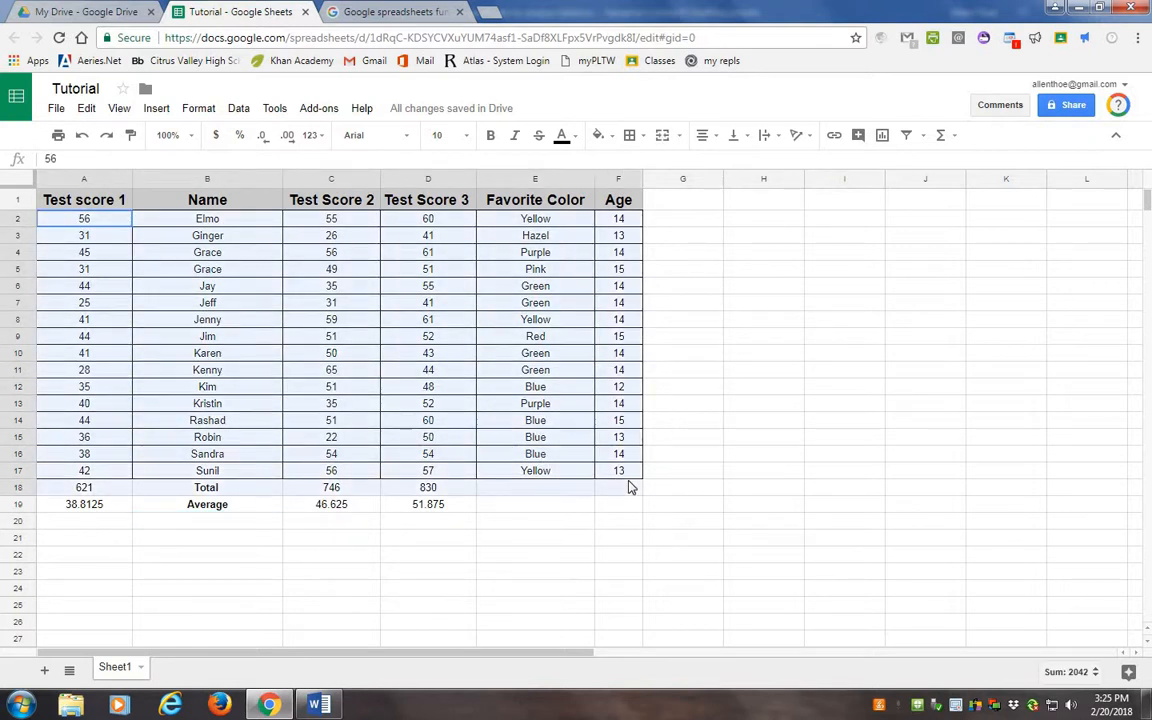
{"action": "left_click", "coordinate": [238, 108]}
{"action": "left_click", "coordinate": [263, 187]}
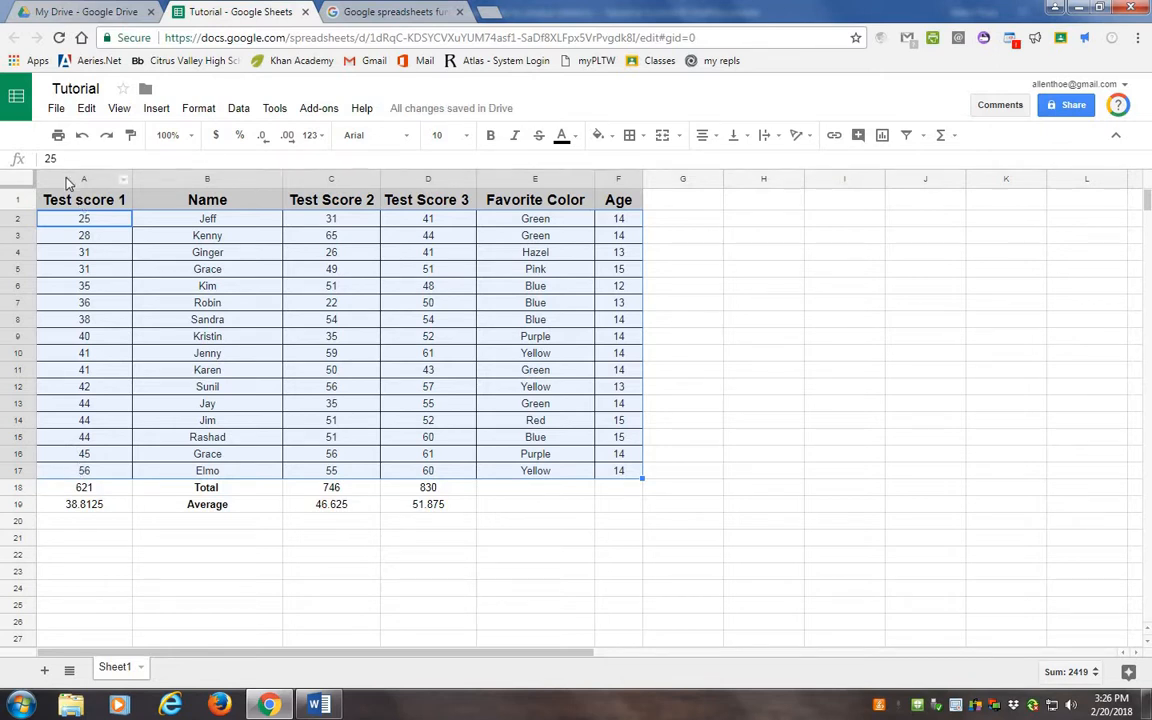
Move the Test score 1 column back behind the Name column, restoring it as column B.
{"action": "left_click_drag", "start_coordinate": [69, 178], "coordinate": [237, 182]}
{"action": "left_click_drag", "start_coordinate": [260, 289], "coordinate": [234, 470]}
{"action": "left_click", "coordinate": [335, 487]}
{"action": "left_click_drag", "start_coordinate": [102, 218], "coordinate": [104, 285]}
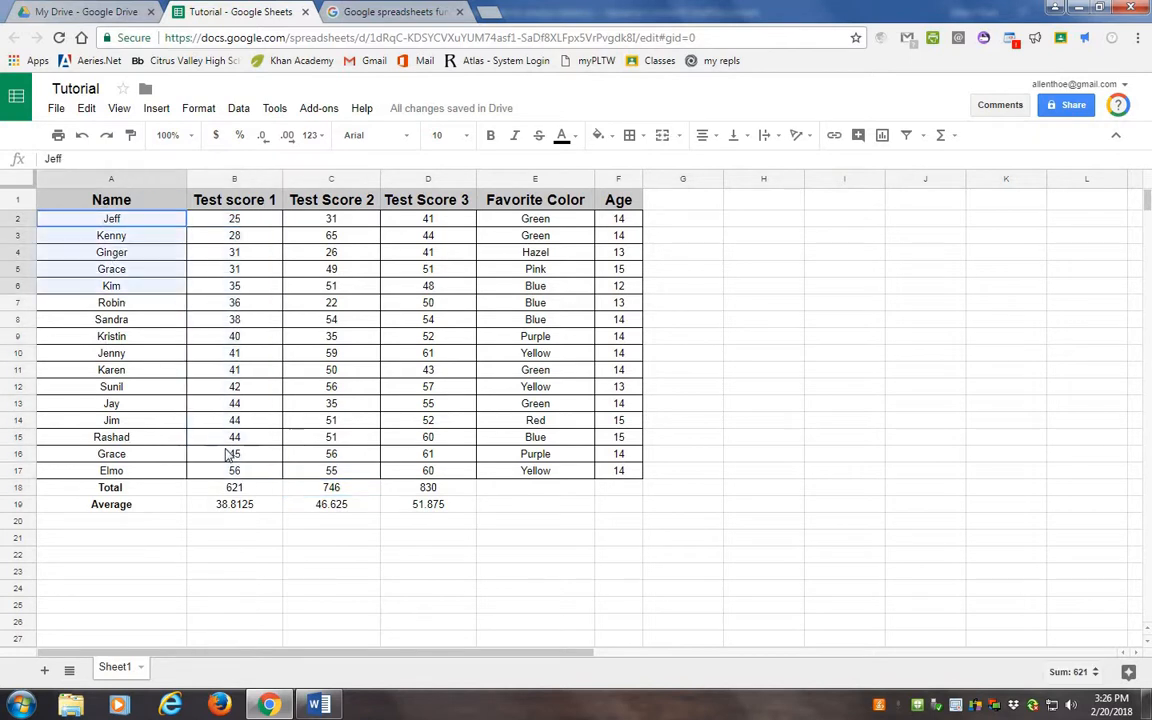
{"action": "left_click_drag", "start_coordinate": [228, 455], "coordinate": [656, 424]}
{"action": "left_click", "coordinate": [631, 574]}
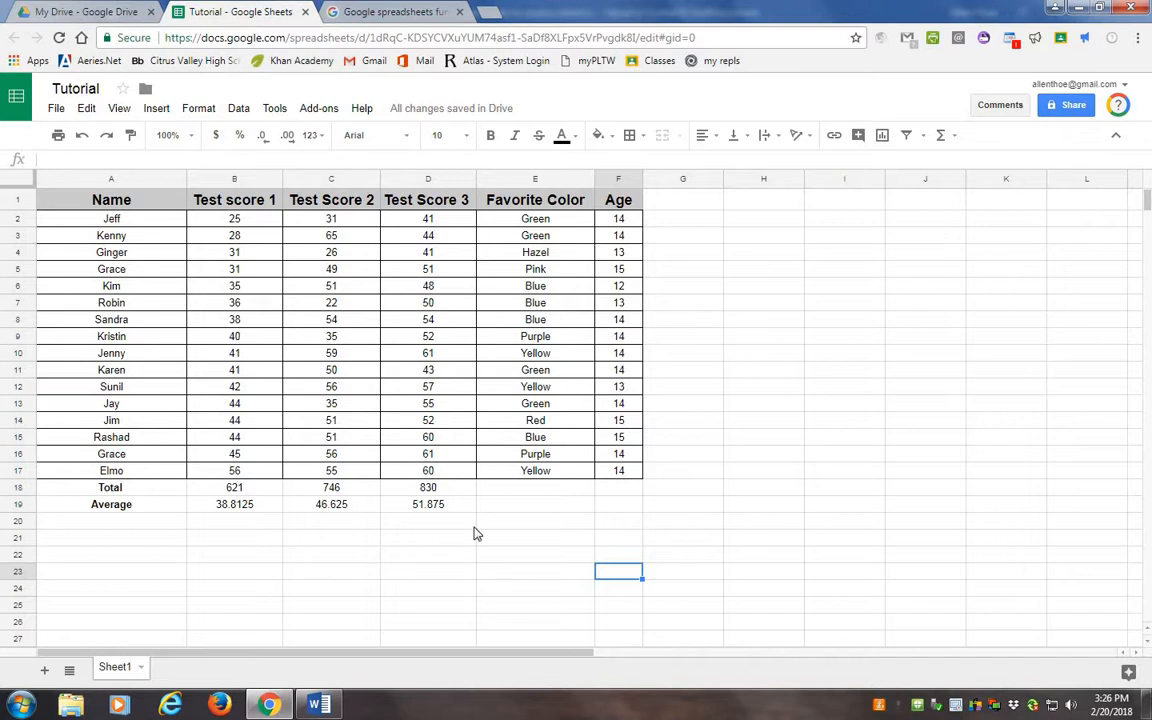
{"action": "left_click_drag", "start_coordinate": [65, 225], "coordinate": [625, 468]}
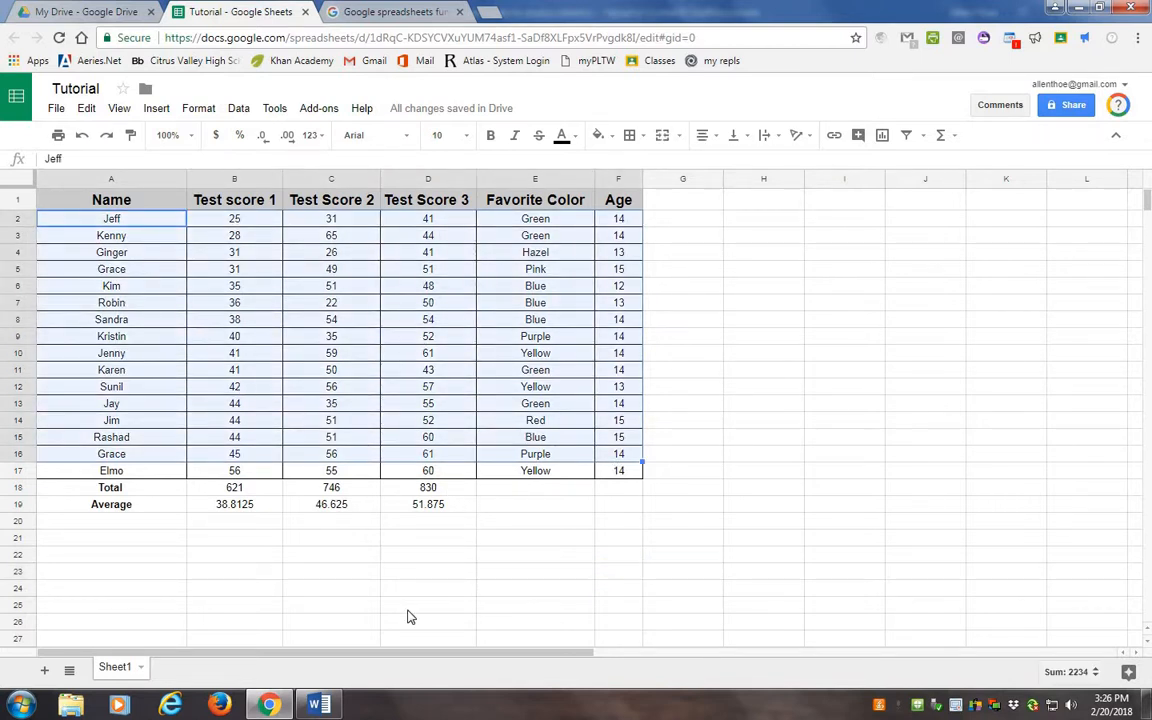
{"action": "left_click", "coordinate": [472, 553]}
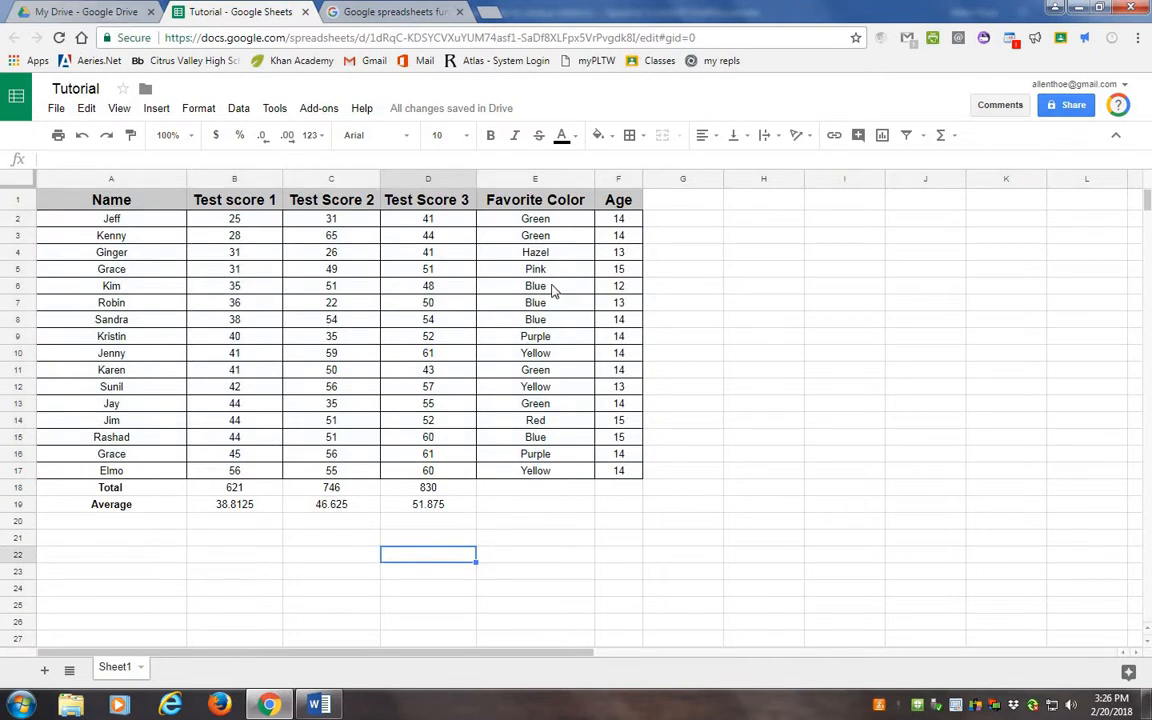
{"action": "left_click", "coordinate": [245, 519]}
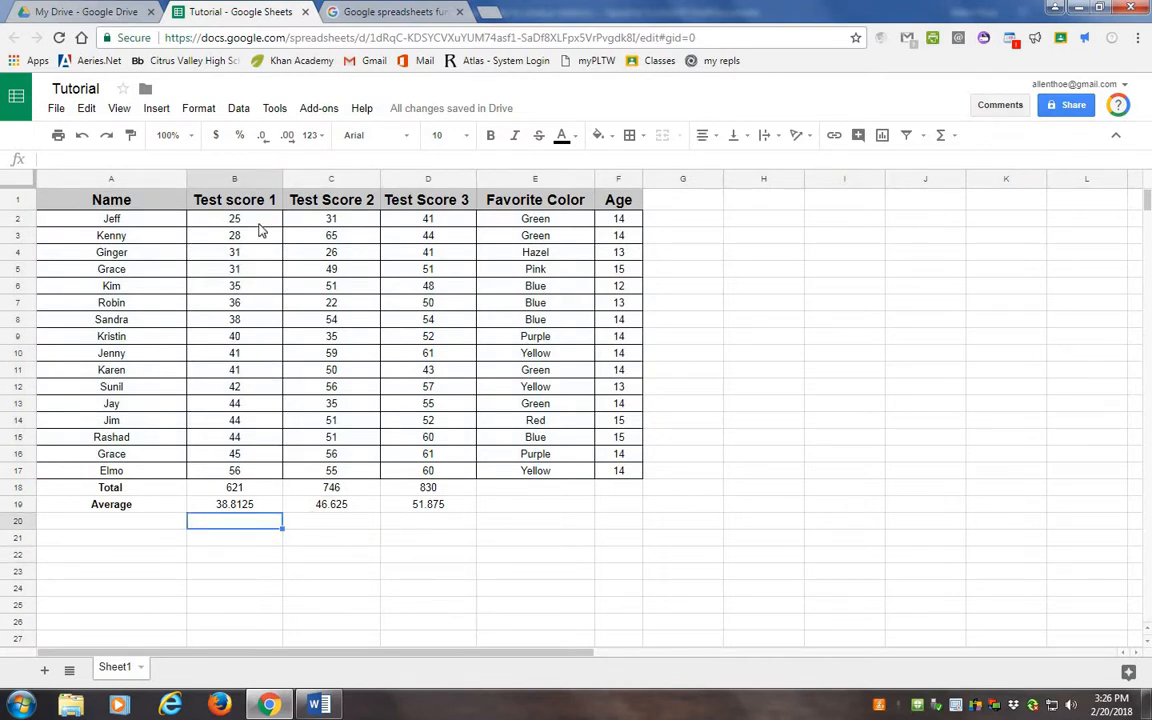
Select the Test score 1 values in B2:B17, open the full list of available functions and skim its first entries.
{"action": "left_click_drag", "start_coordinate": [234, 218], "coordinate": [255, 470]}
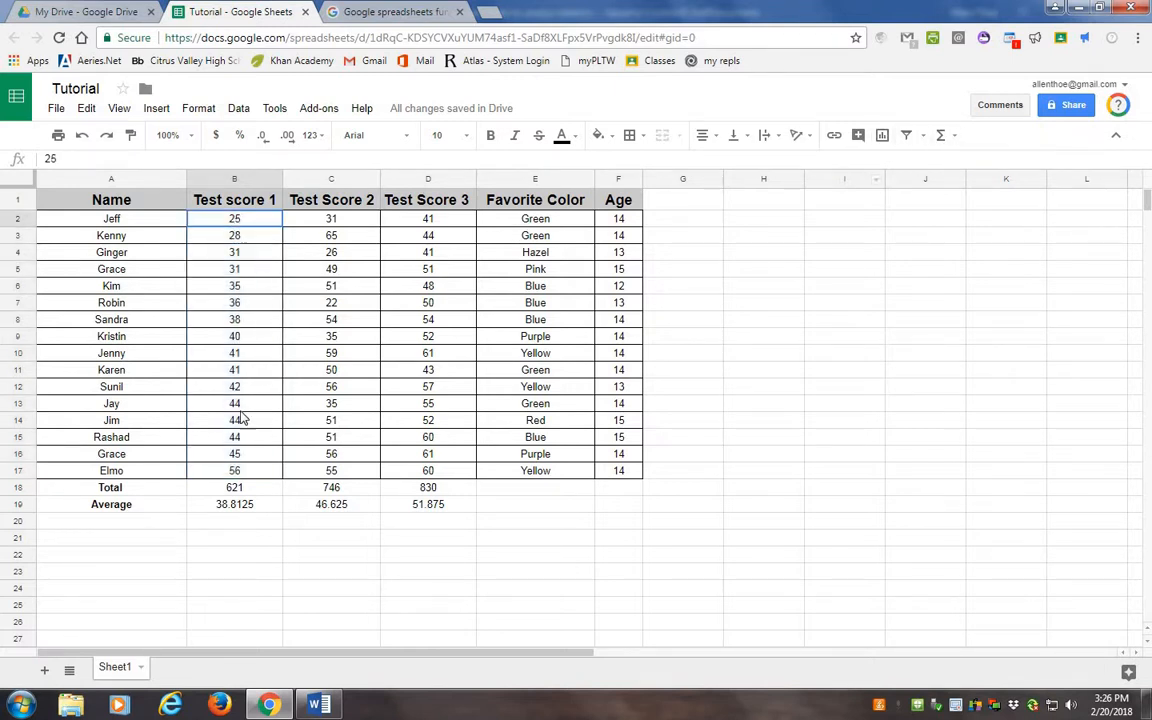
{"action": "left_click", "coordinate": [945, 134]}
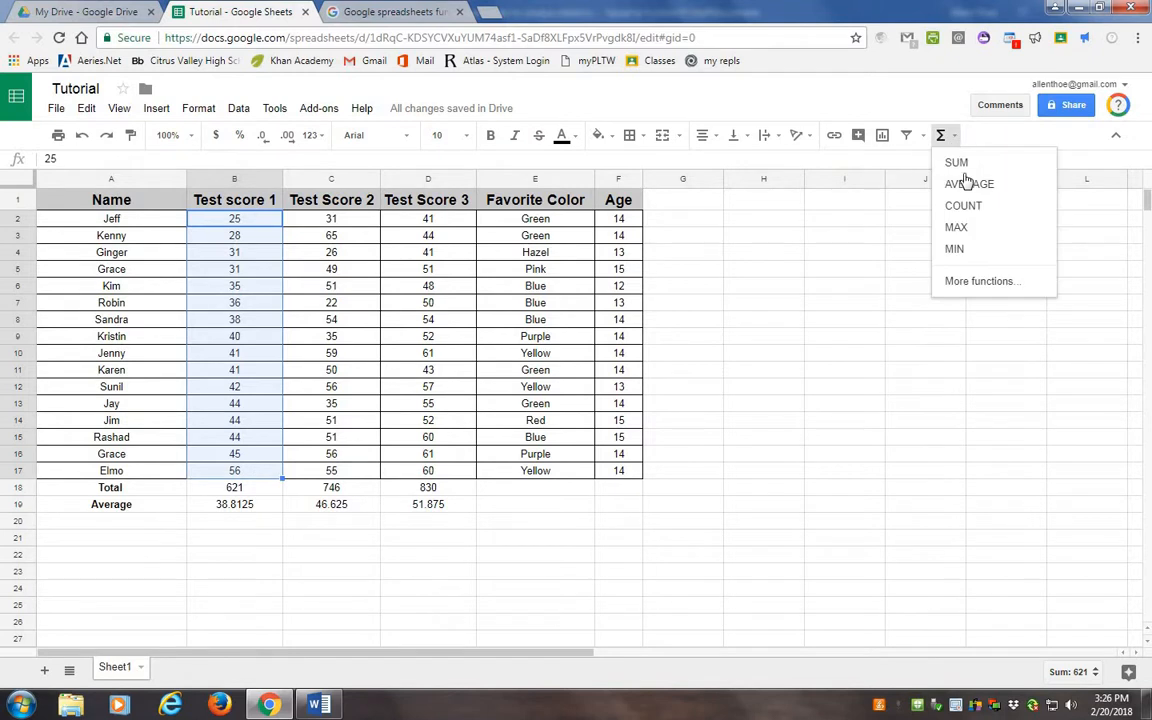
{"action": "left_click", "coordinate": [975, 282]}
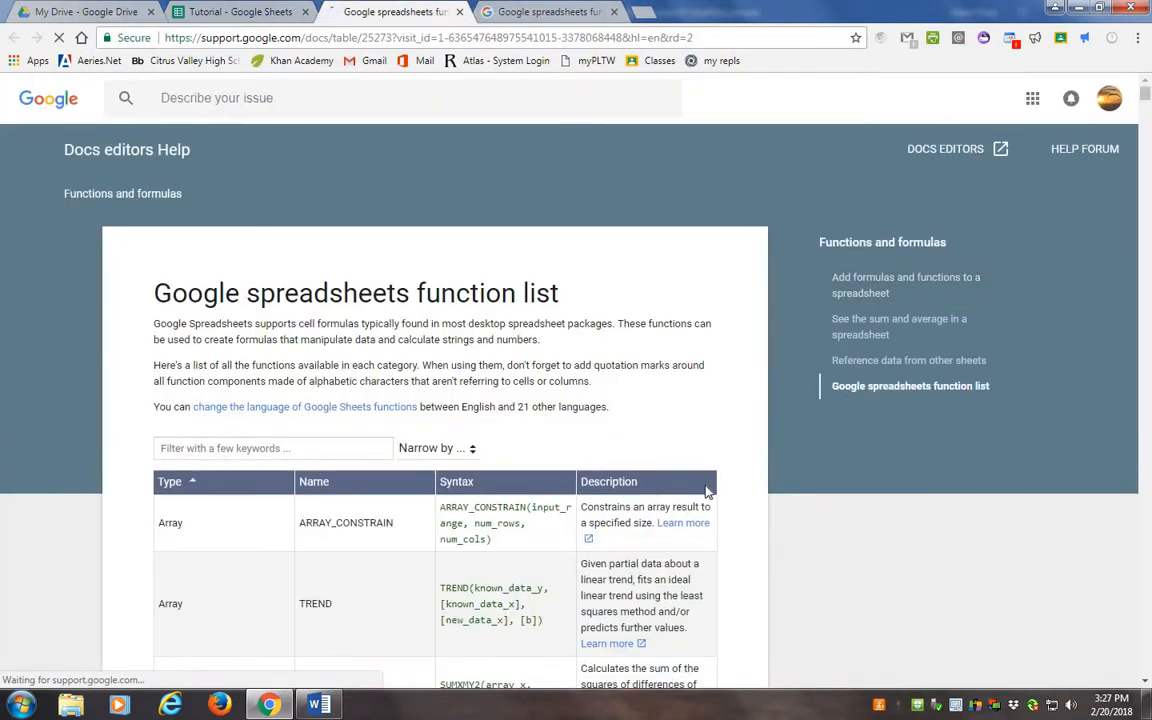
{"action": "scroll", "coordinate": [951, 378], "scroll_direction": "down", "scroll_amount": 3}
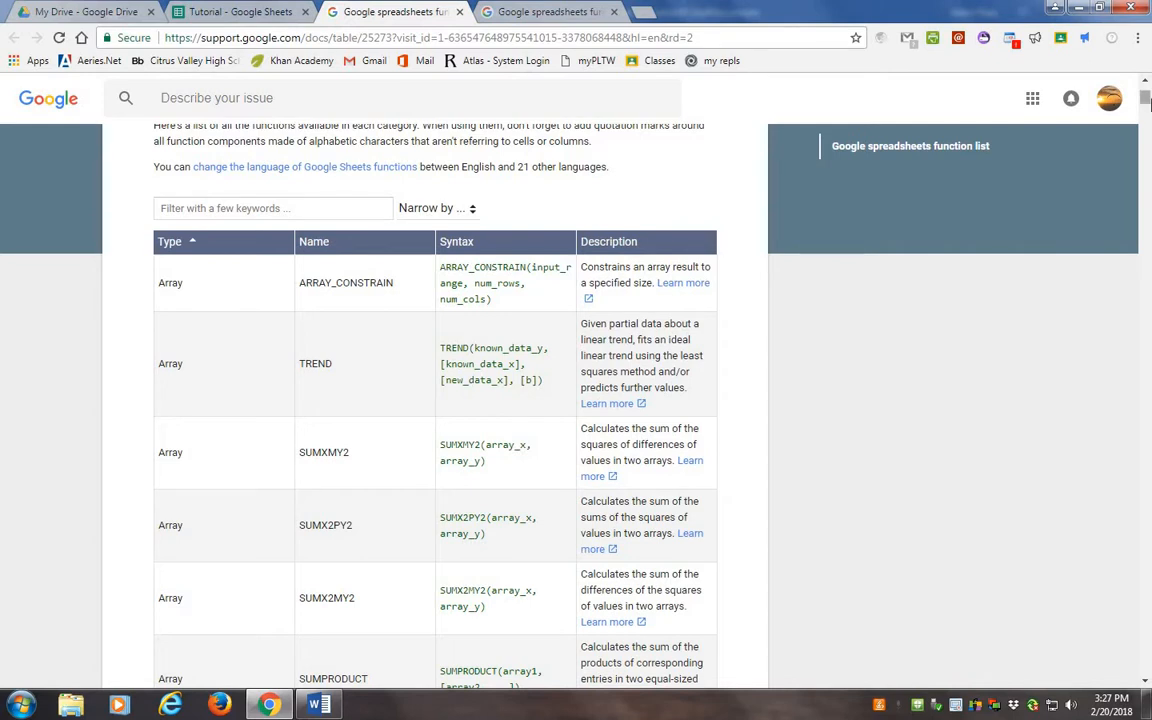
Return to the Tutorial spreadsheet and enter the label Mode in A20, below Average.
{"action": "left_click", "coordinate": [228, 14]}
{"action": "left_click", "coordinate": [220, 519]}
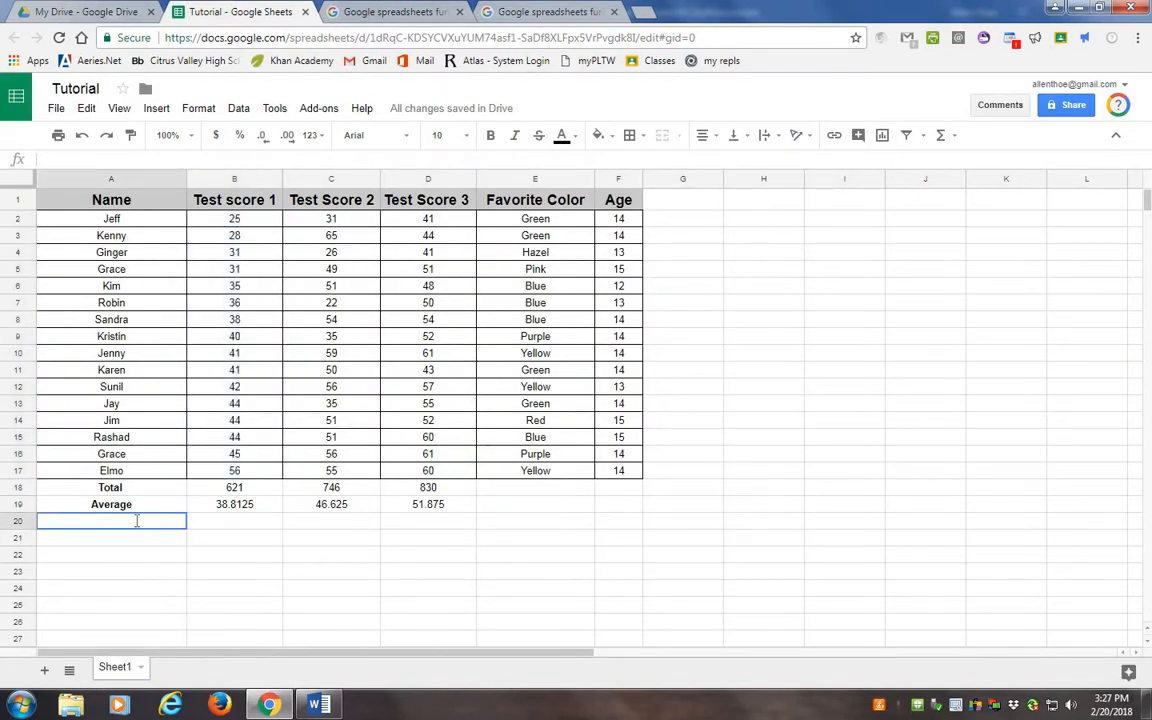
{"action": "double_click", "coordinate": [136, 521]}
{"action": "type", "text": "Mode"}
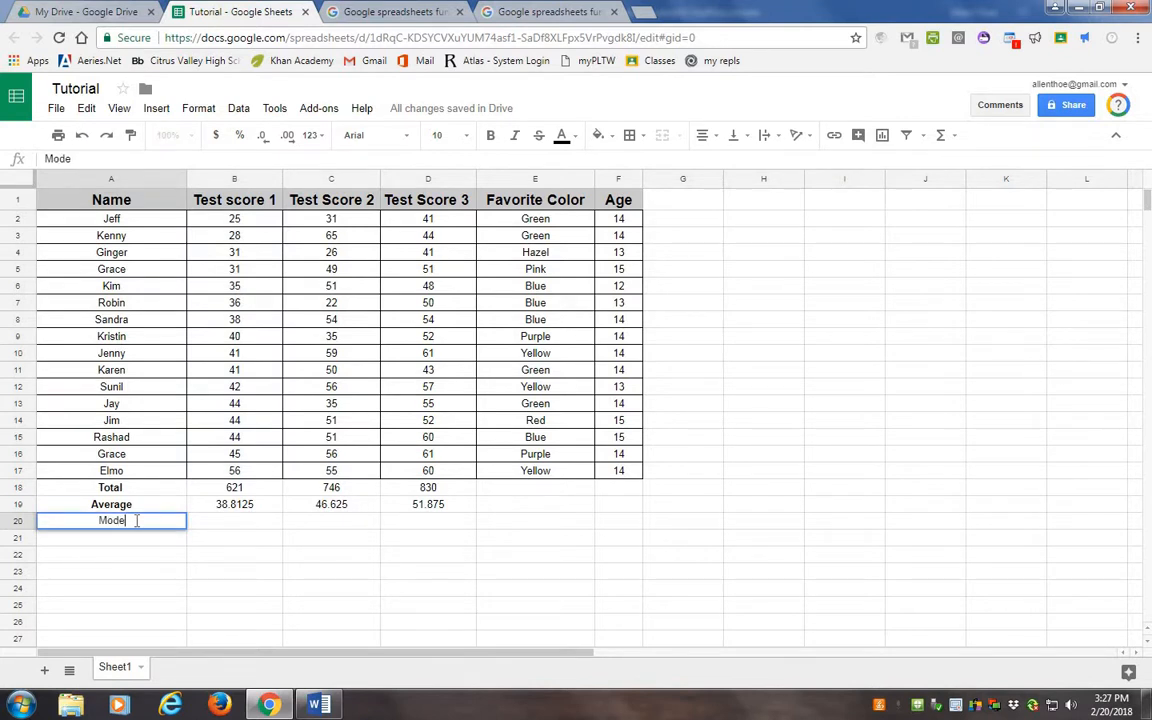
{"action": "key", "text": "Tab"}
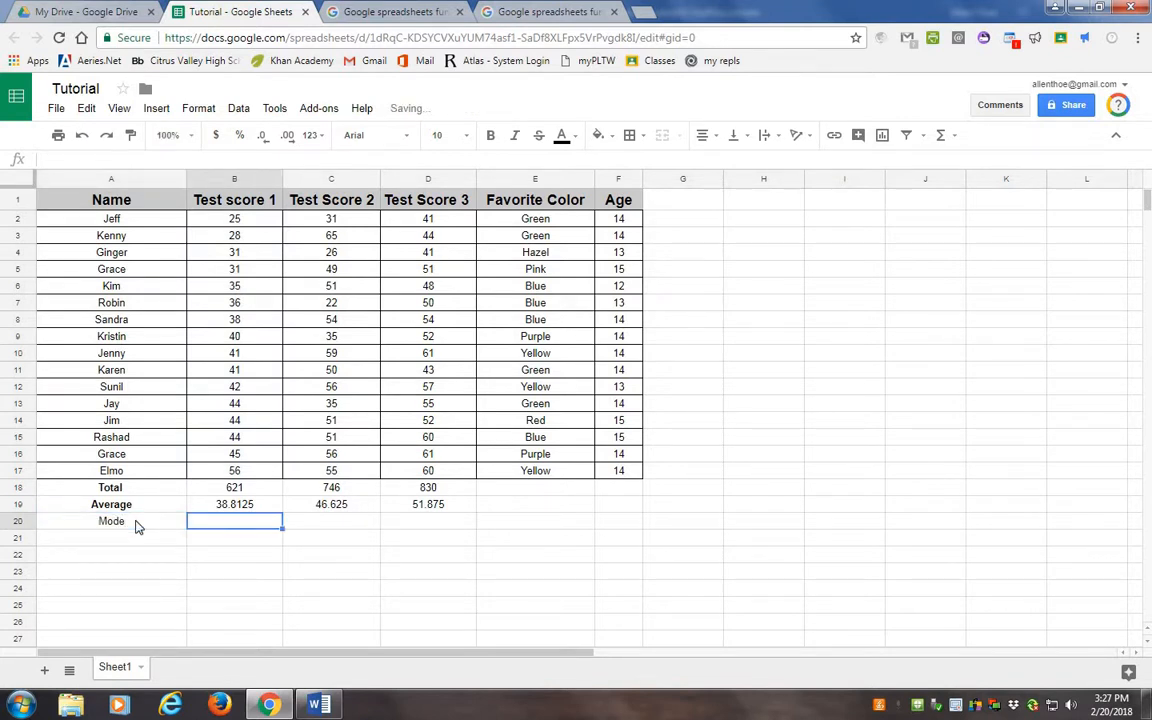
Calculate the mode of Test score 1 in B20 with =MODE(B2:B17) and check it against the repeated scores.
{"action": "type", "text": "="}
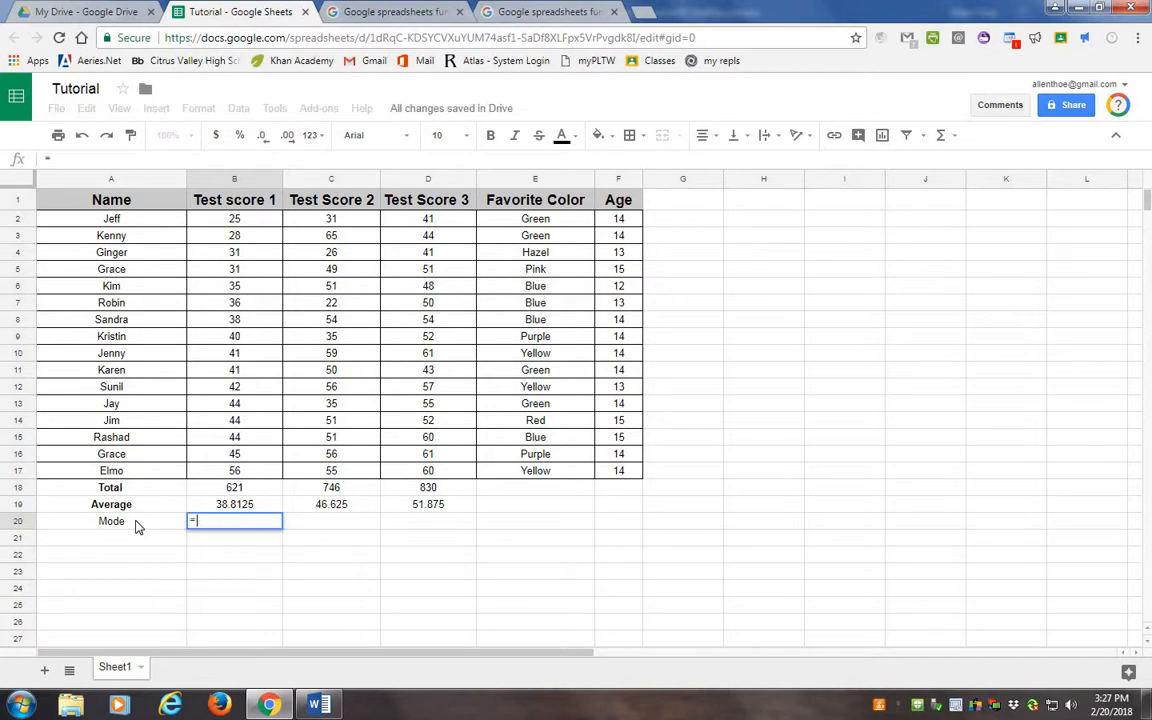
{"action": "type", "text": "MODE"}
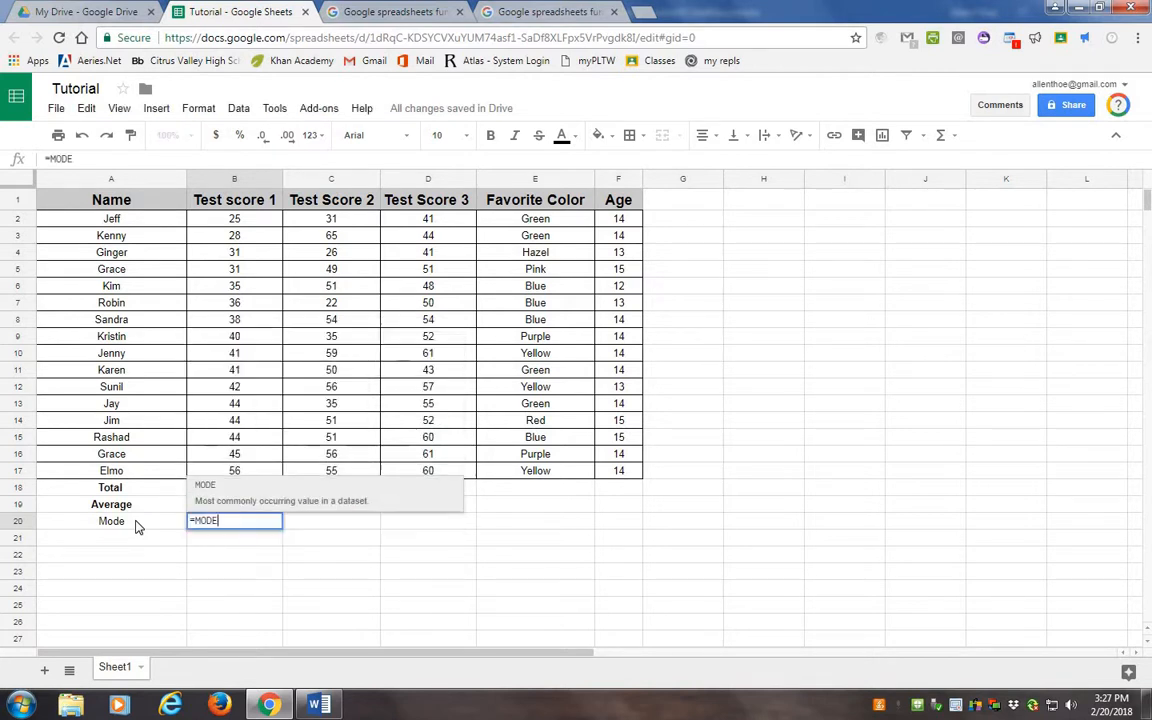
{"action": "left_click", "coordinate": [209, 488]}
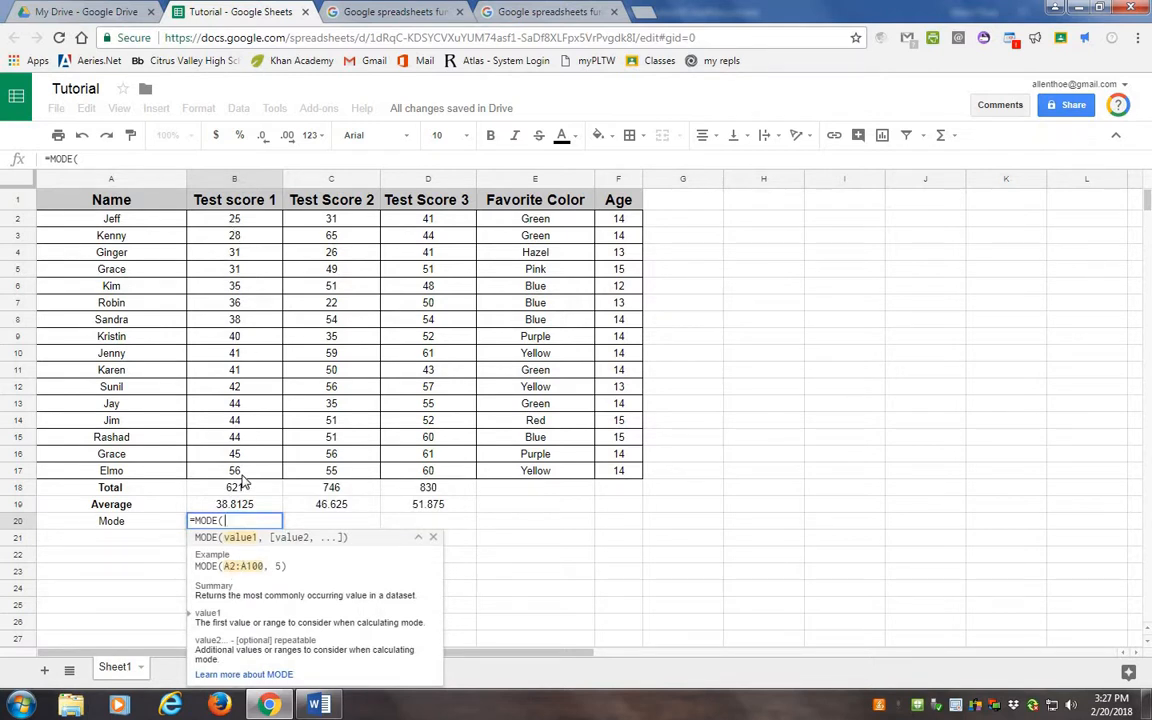
{"action": "type", "text": "B2:"}
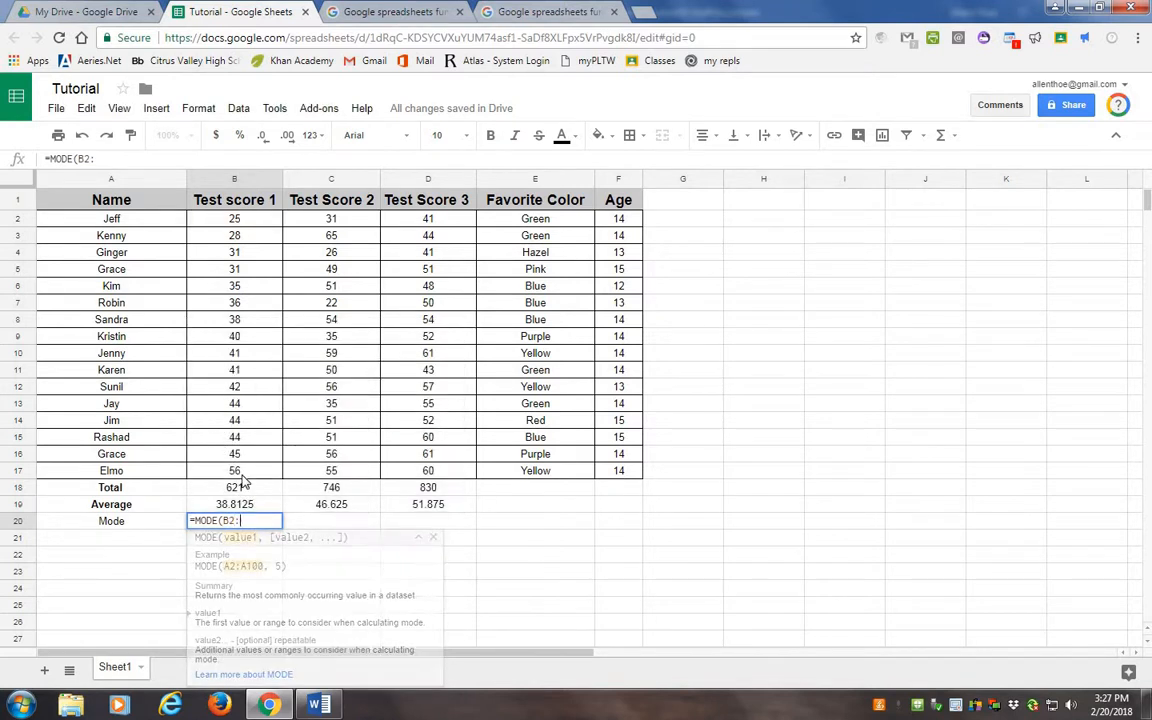
{"action": "type", "text": "B17)"}
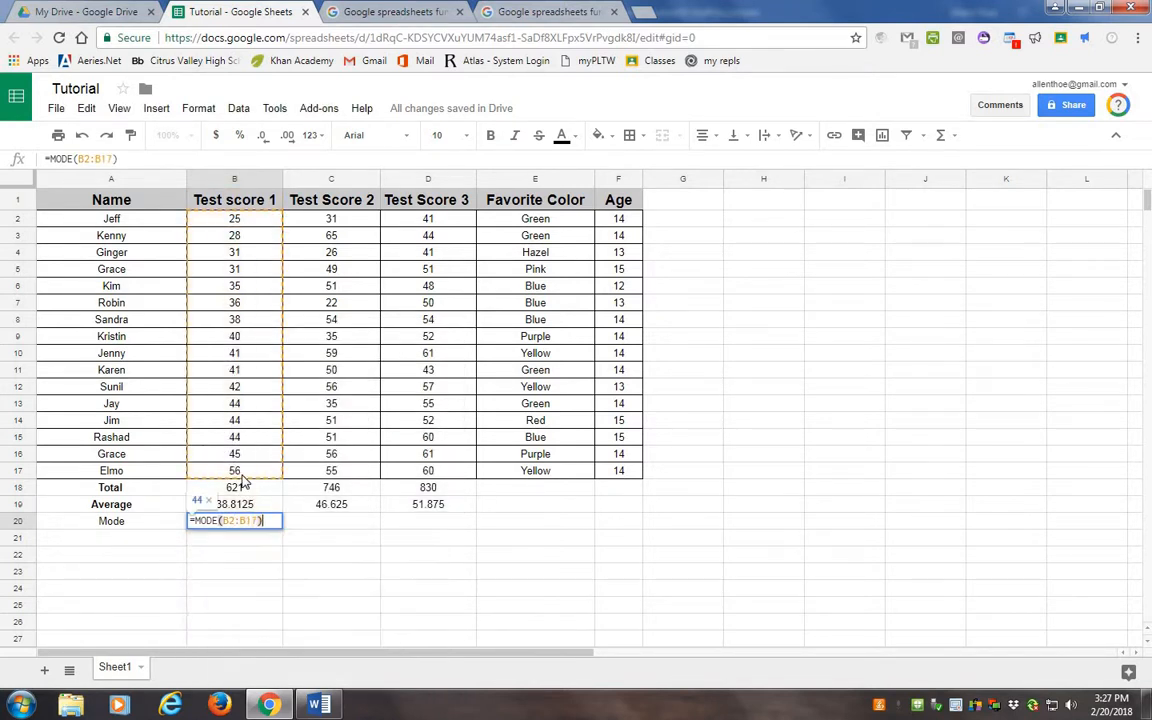
{"action": "key", "text": "Return"}
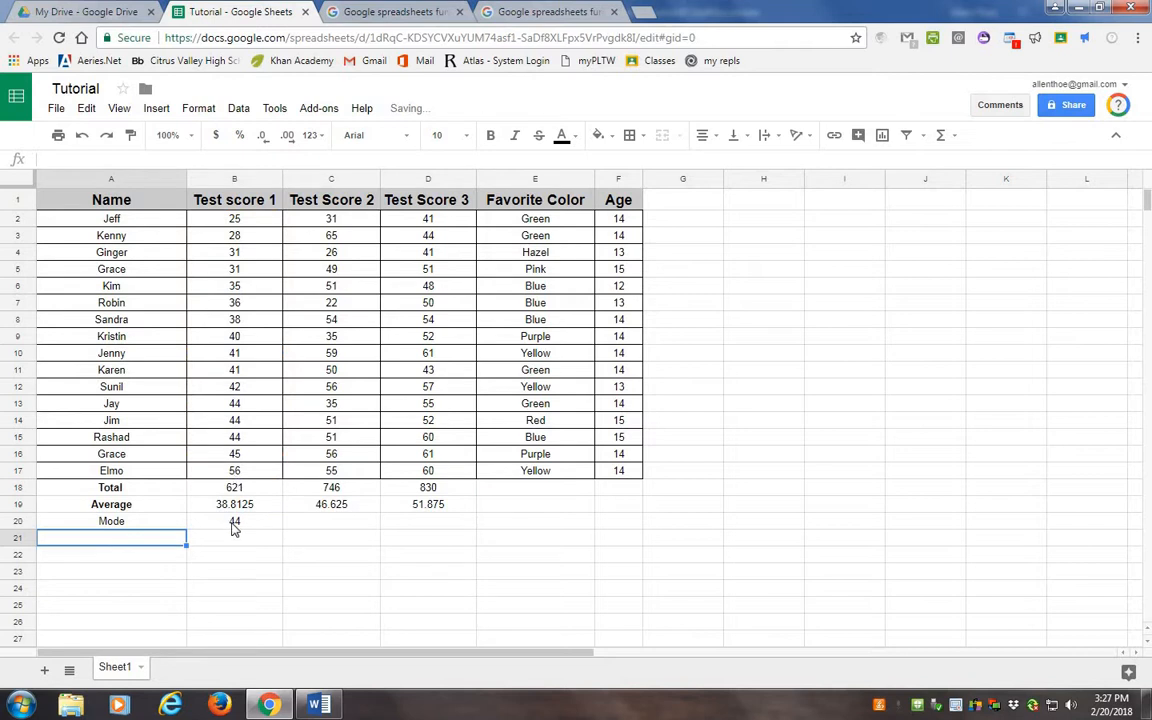
{"action": "left_click", "coordinate": [249, 390]}
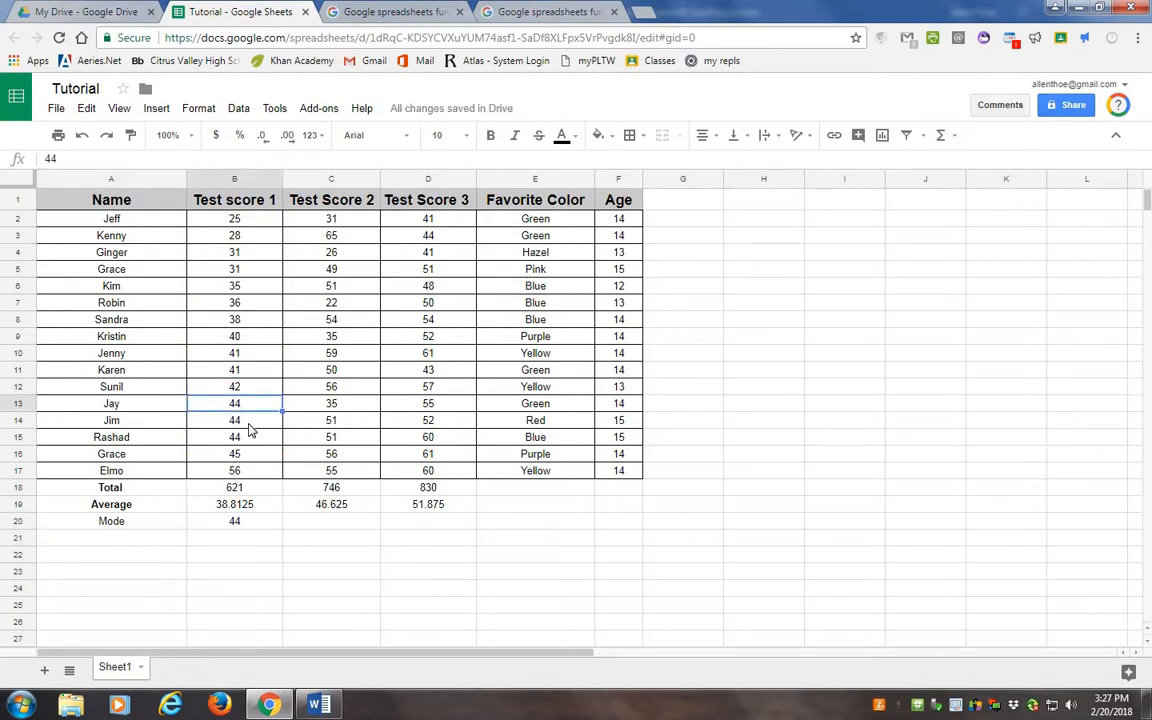
{"action": "left_click", "coordinate": [251, 440]}
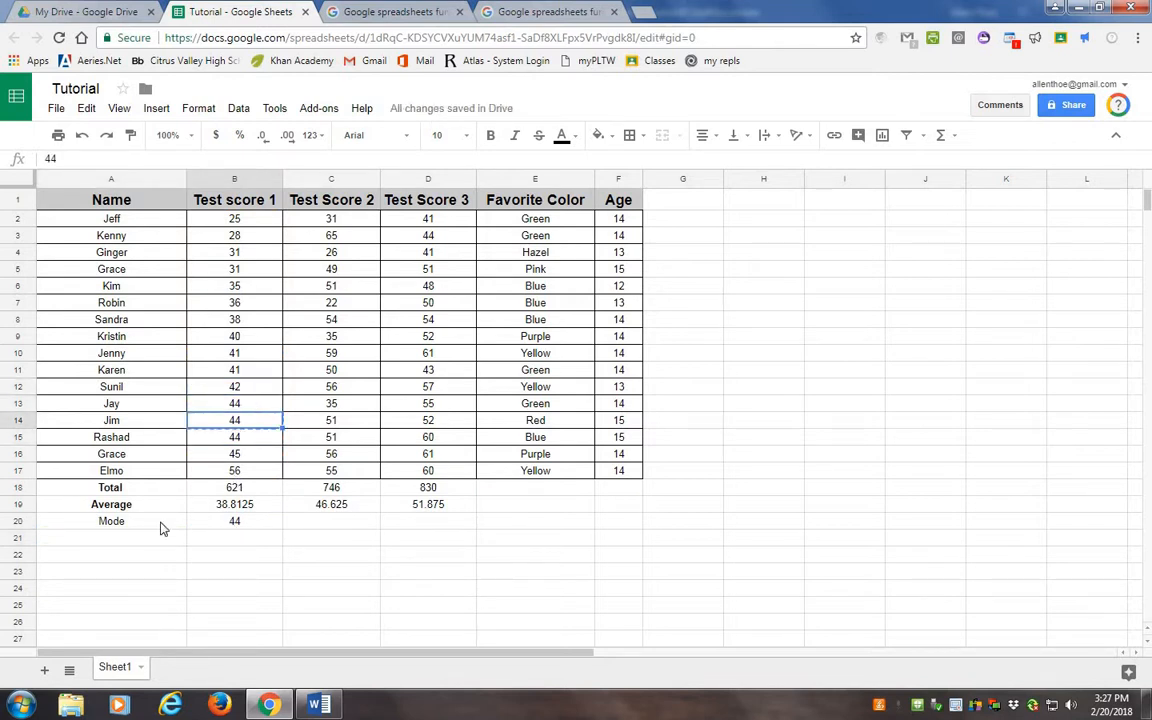
Enter the label Median in A21, below Mode.
{"action": "left_click", "coordinate": [128, 545]}
{"action": "type", "text": "MEi"}
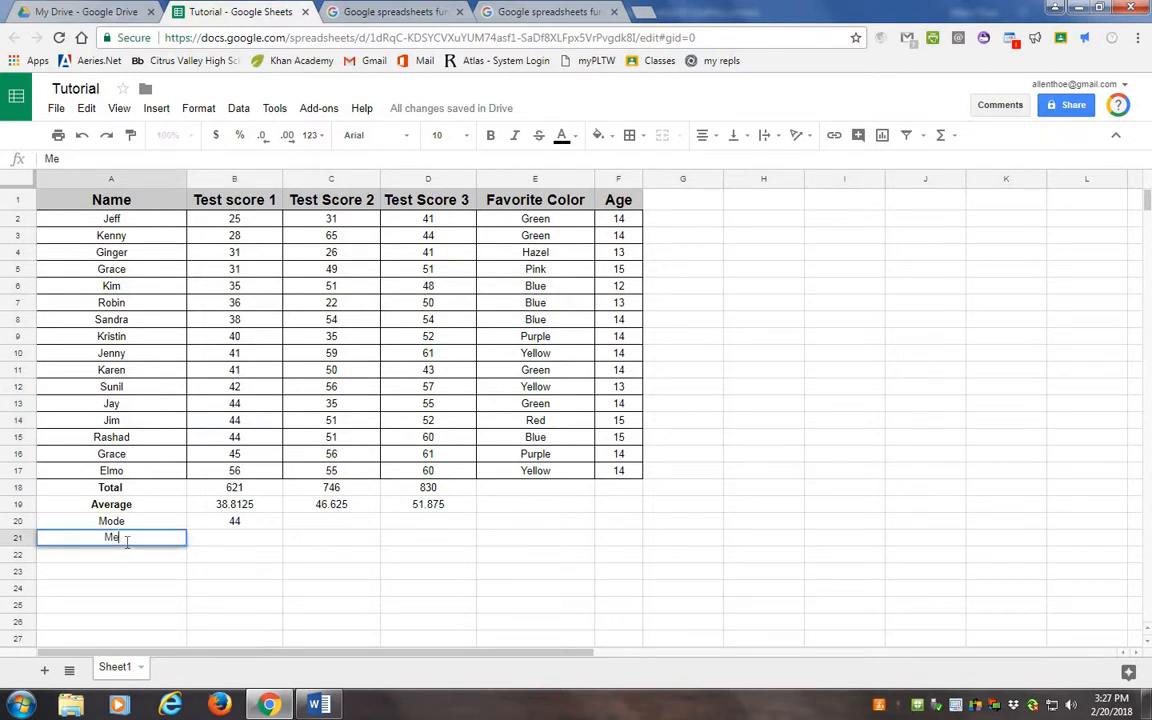
{"action": "type", "text": "dian"}
{"action": "key", "text": "Tab"}
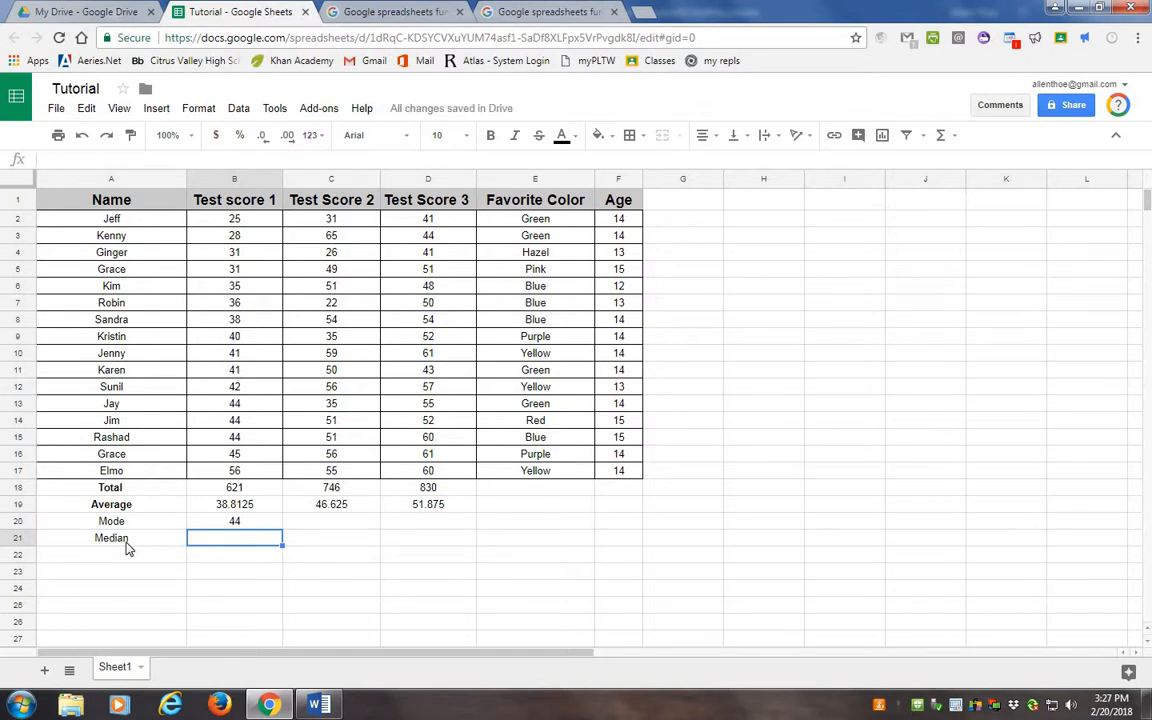
Calculate the median of Test score 1 in B21 with =MEDIAN(B2:B17).
{"action": "type", "text": "=Med"}
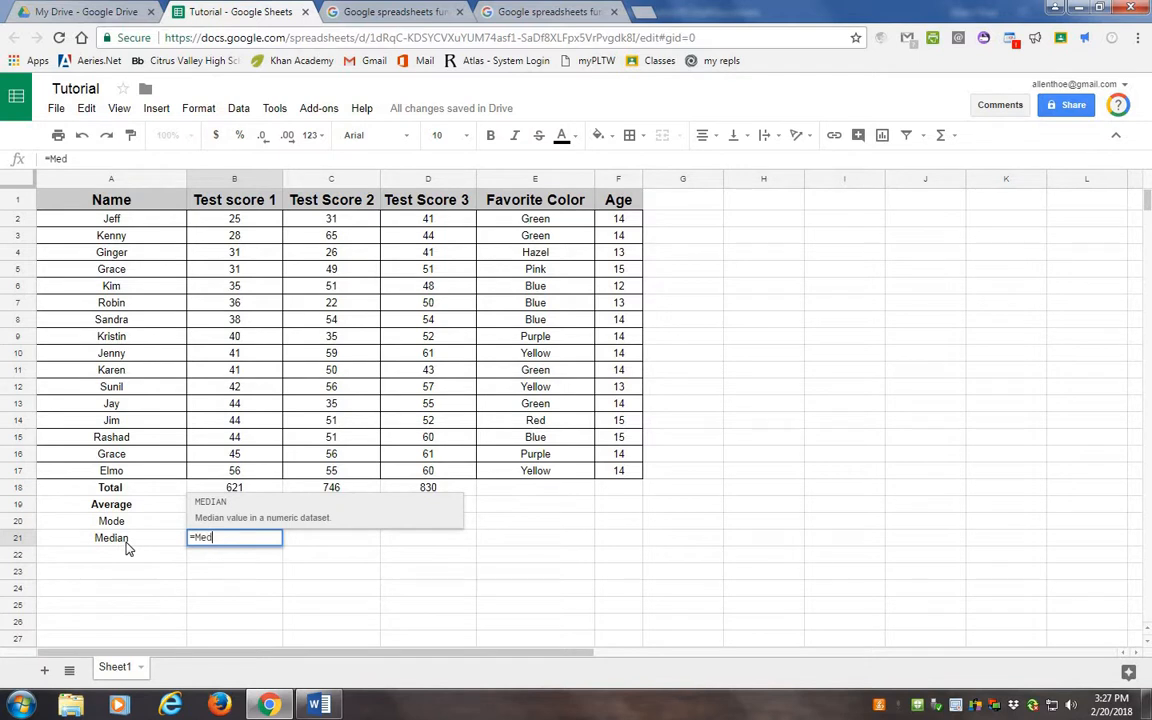
{"action": "key", "text": "Tab"}
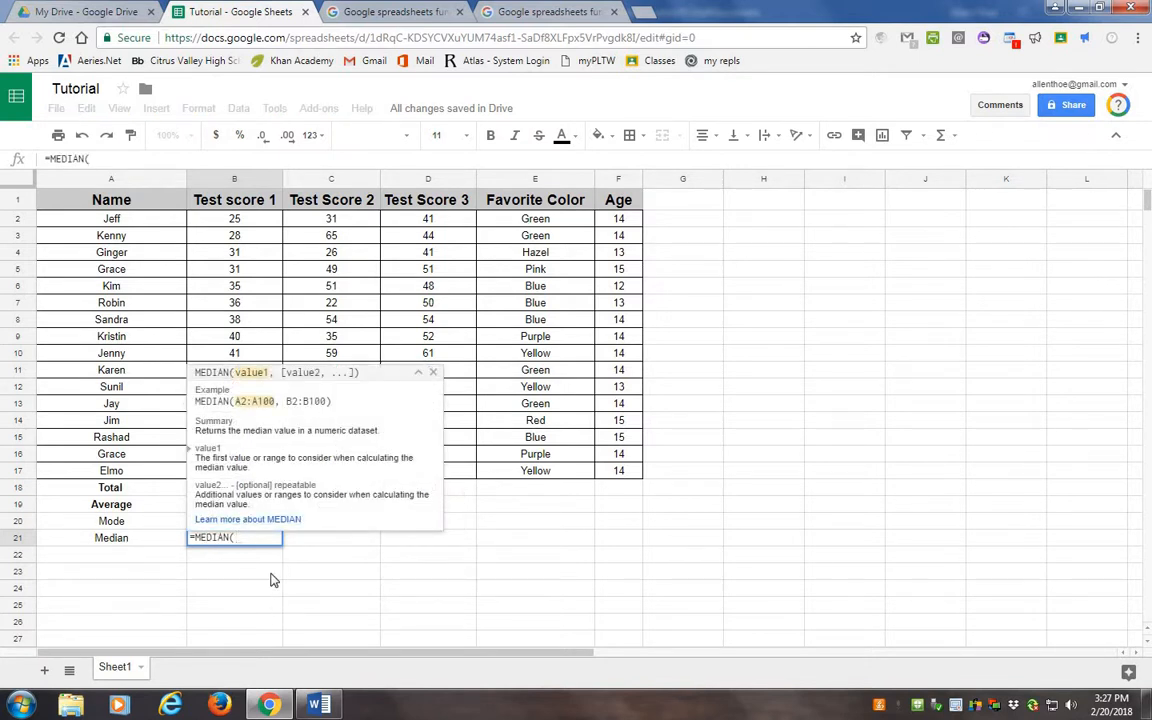
{"action": "type", "text": "B"}
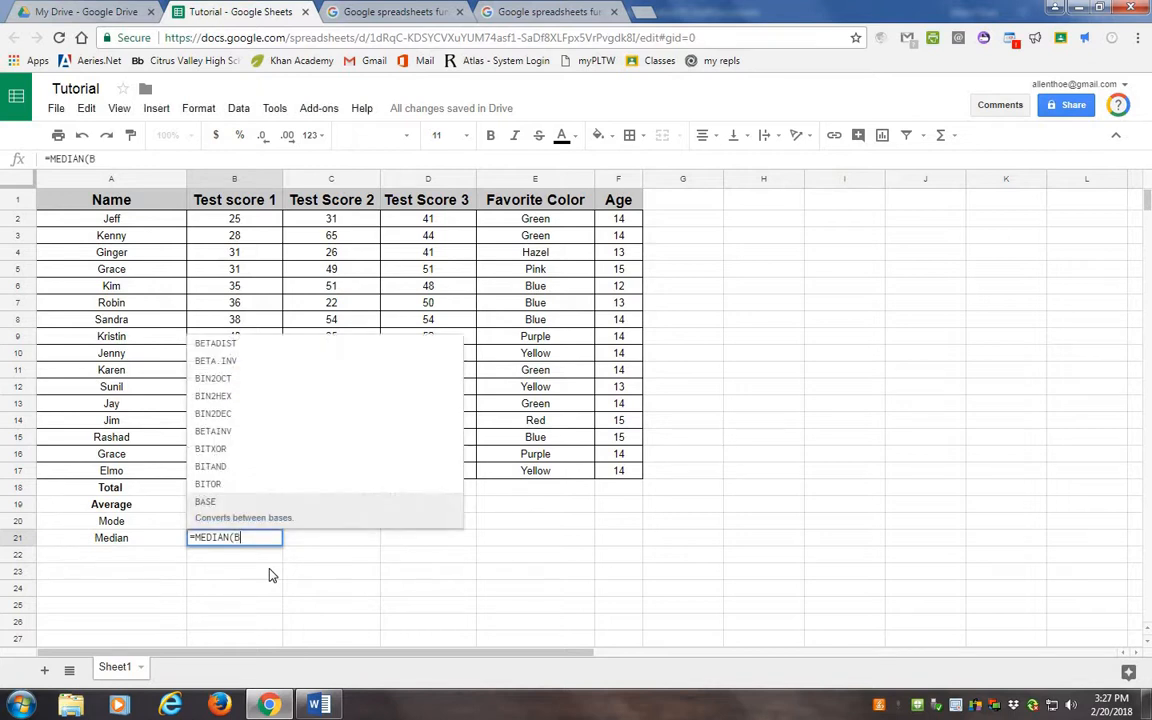
{"action": "type", "text": "2:"}
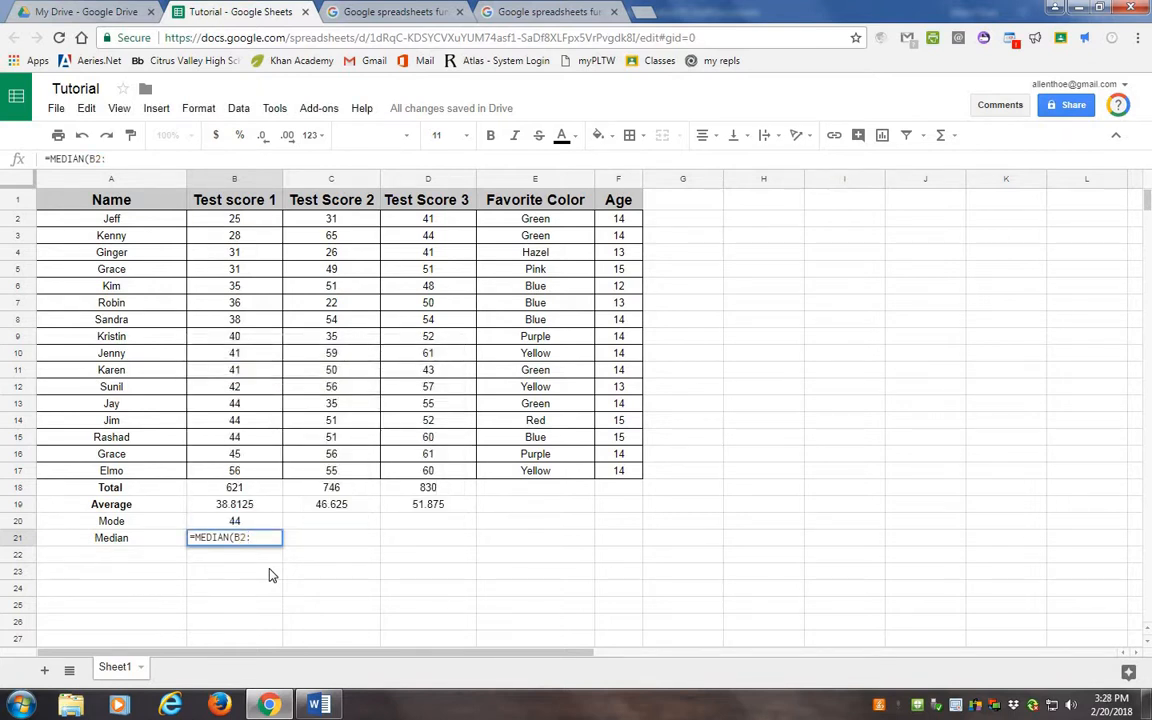
{"action": "type", "text": "B17)"}
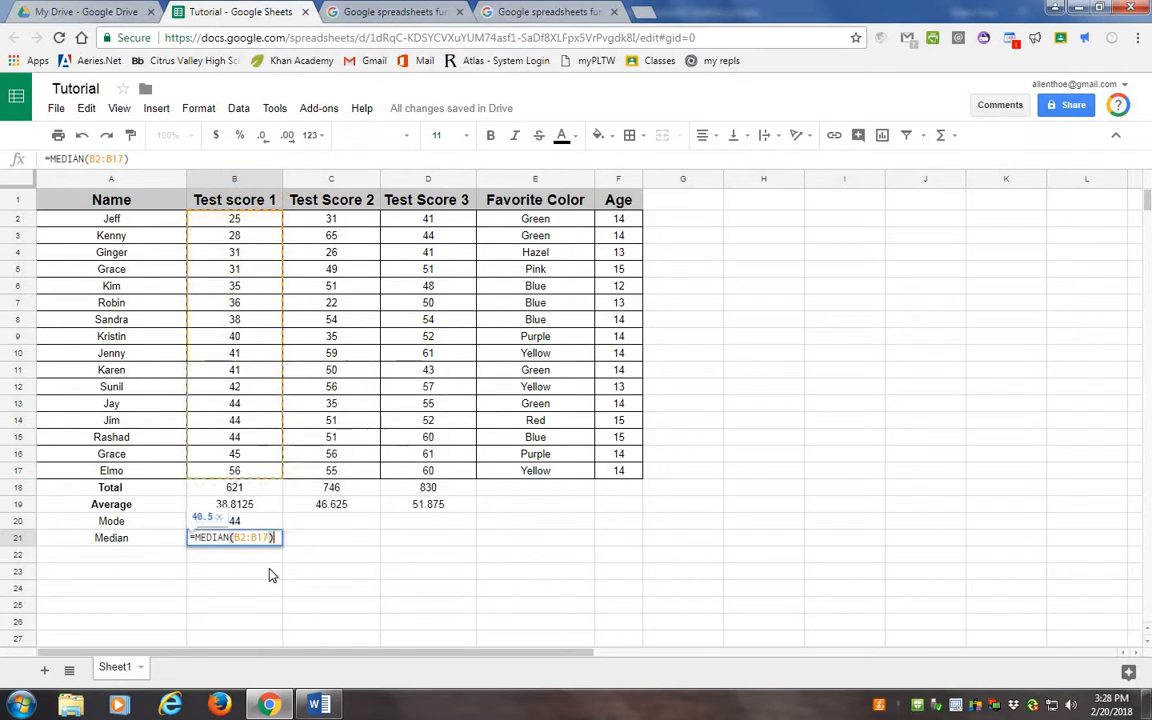
{"action": "key", "text": "Return"}
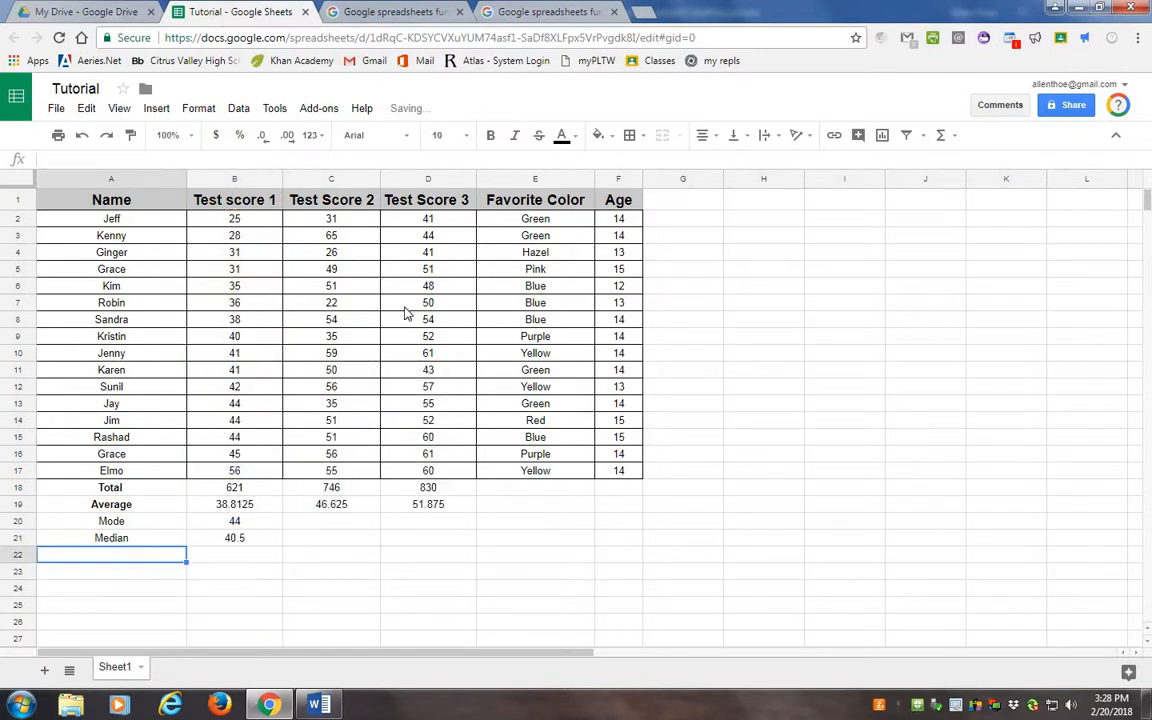
Skim the statistical and text entries of the Google spreadsheets function list down to the page end, and close that duplicate page.
{"action": "left_click", "coordinate": [560, 12]}
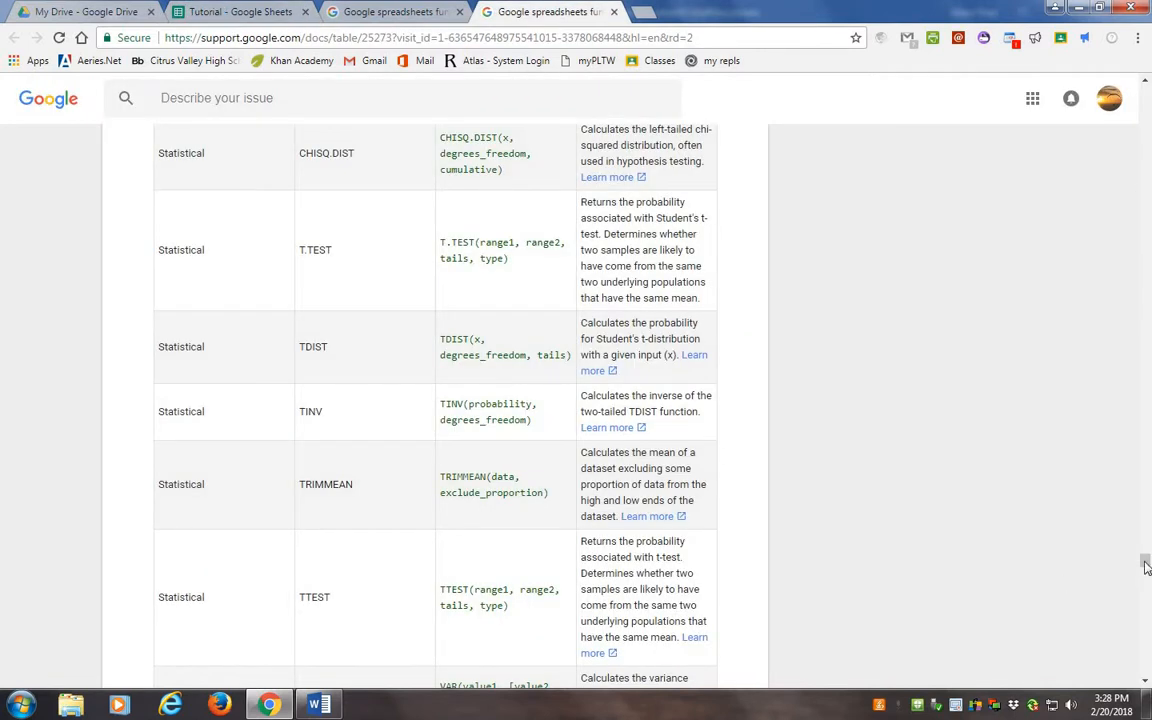
{"action": "scroll", "coordinate": [451, 545], "scroll_direction": "down", "scroll_amount": 2}
{"action": "scroll", "coordinate": [437, 515], "scroll_direction": "down", "scroll_amount": 2}
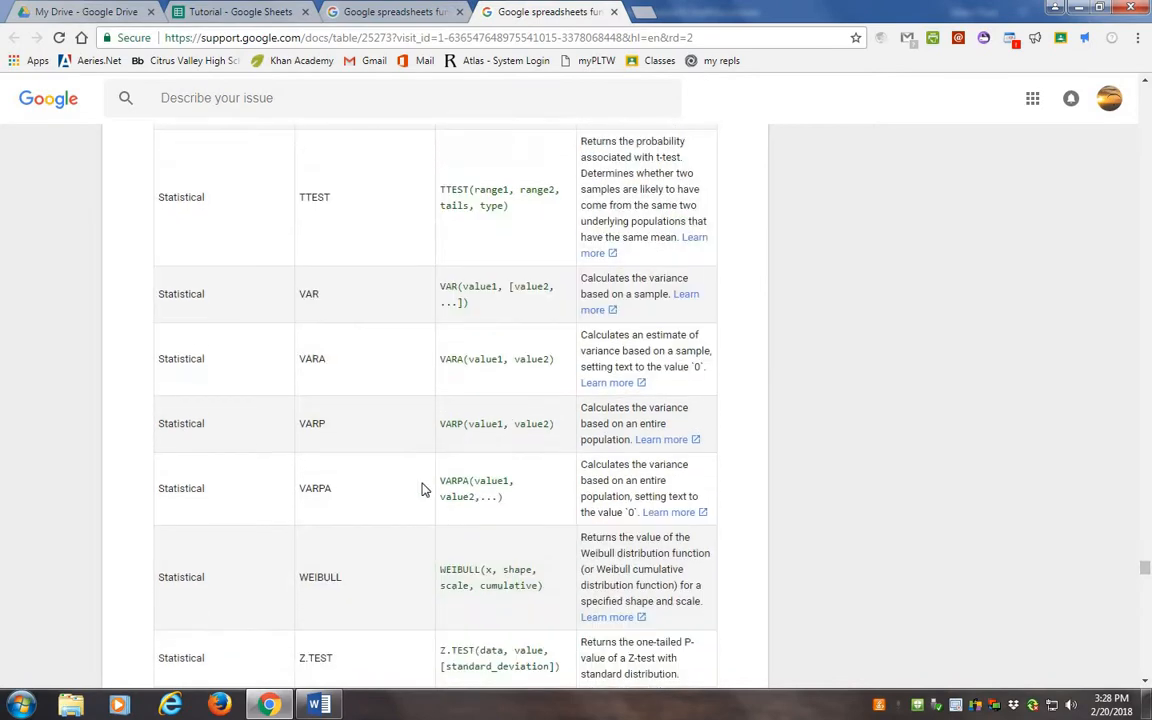
{"action": "scroll", "coordinate": [391, 535], "scroll_direction": "down", "scroll_amount": 6}
{"action": "scroll", "coordinate": [390, 535], "scroll_direction": "down", "scroll_amount": 20}
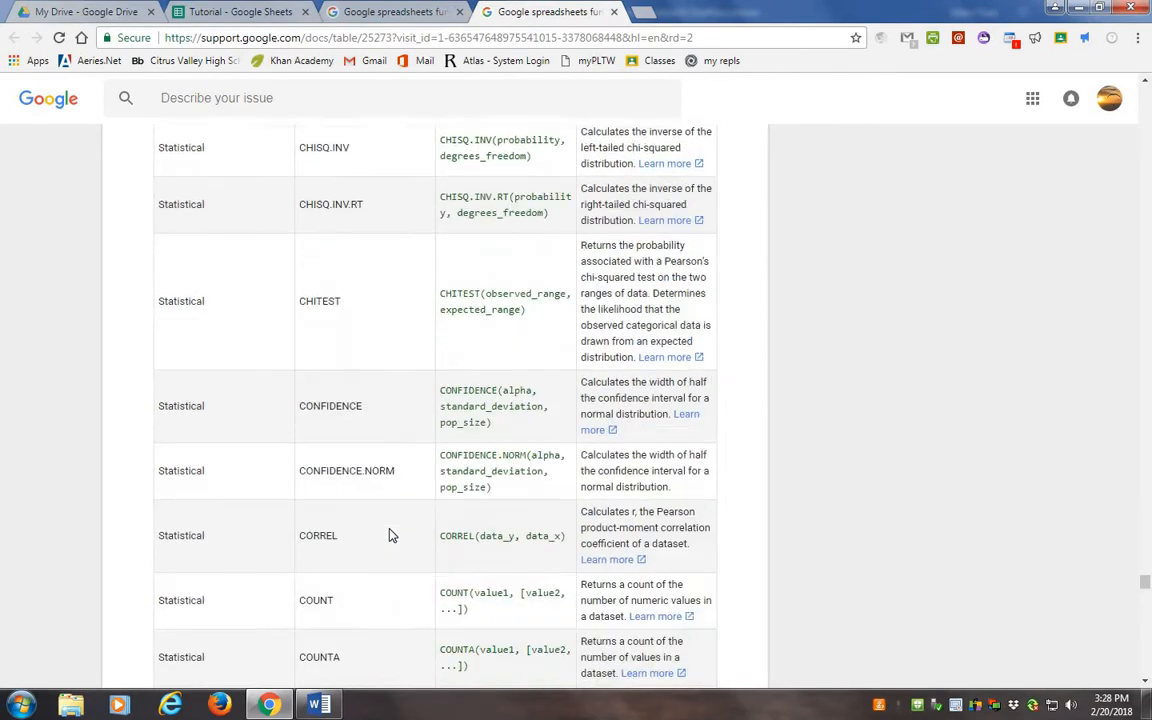
{"action": "scroll", "coordinate": [390, 535], "scroll_direction": "down", "scroll_amount": 20}
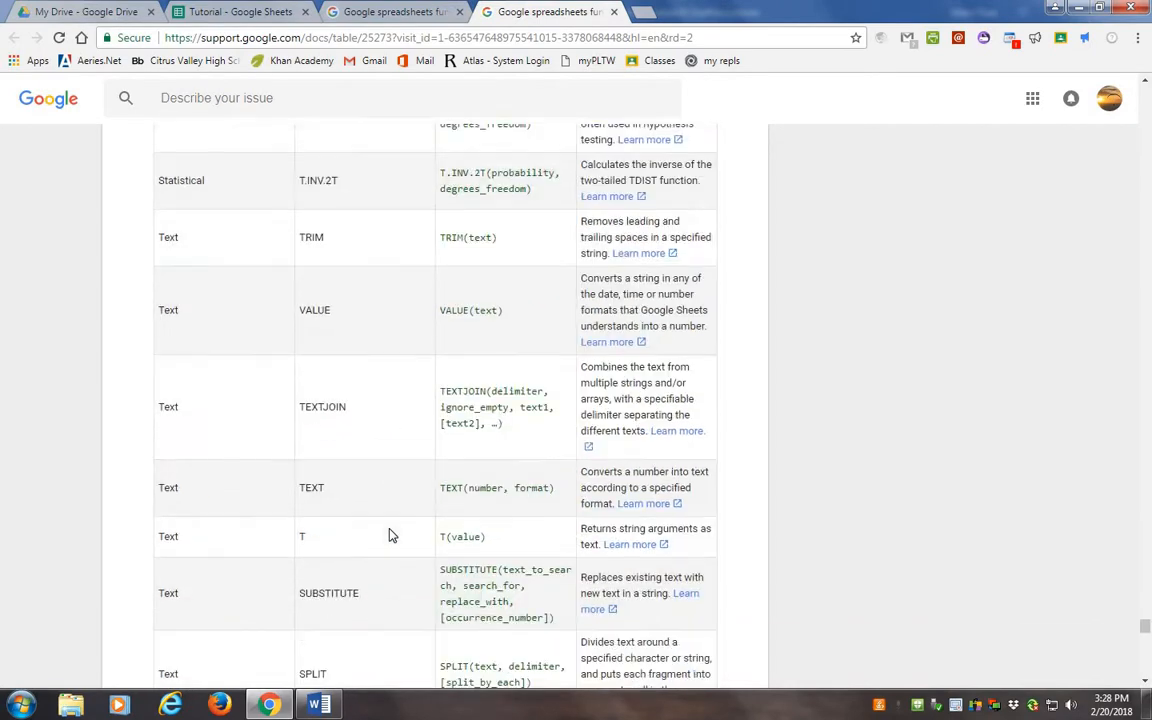
{"action": "scroll", "coordinate": [391, 535], "scroll_direction": "down", "scroll_amount": 10}
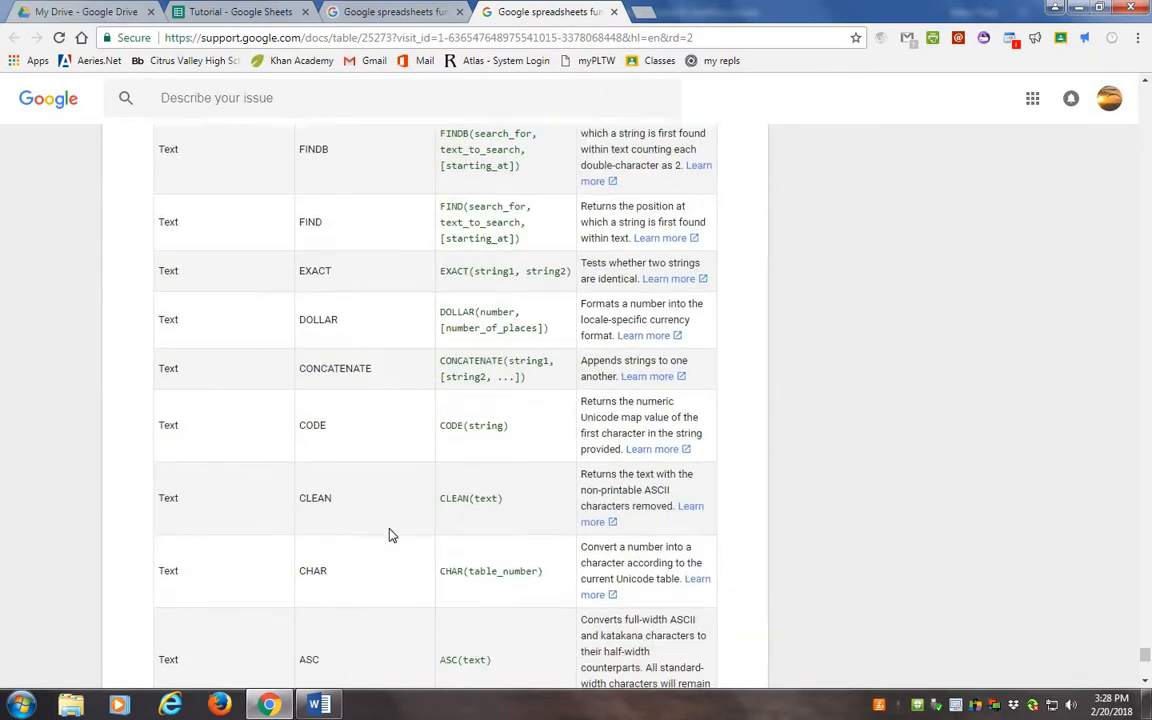
{"action": "scroll", "coordinate": [391, 535], "scroll_direction": "up", "scroll_amount": 8}
{"action": "scroll", "coordinate": [391, 535], "scroll_direction": "down", "scroll_amount": 8}
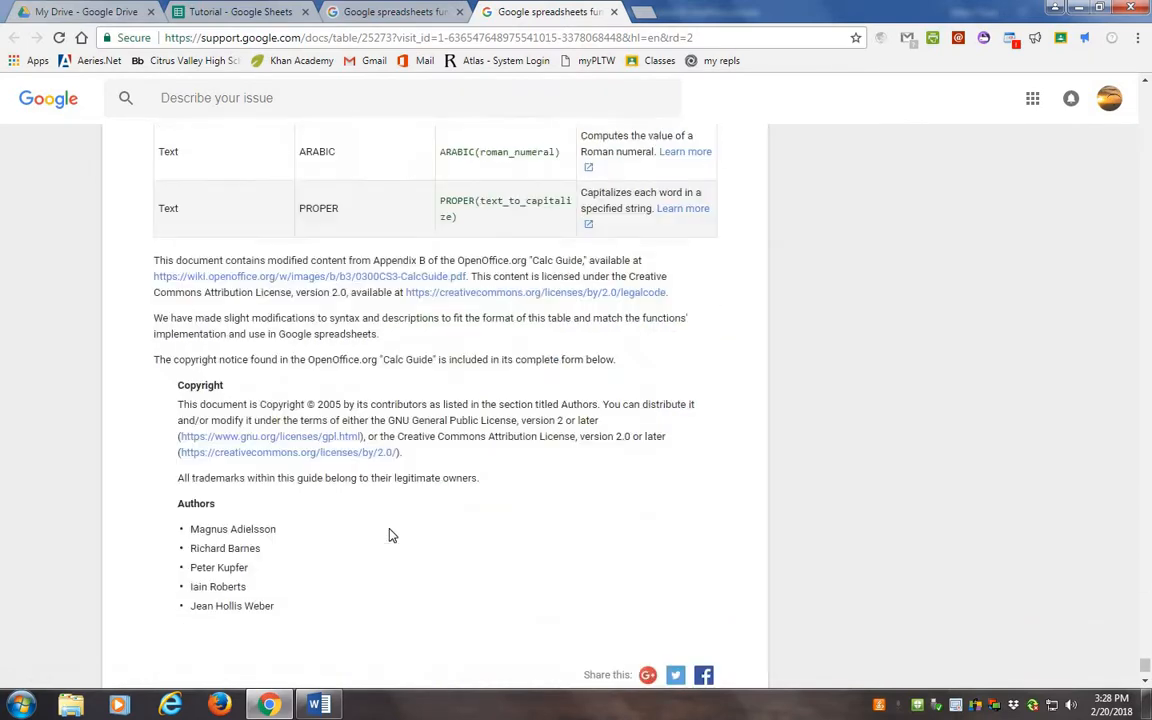
{"action": "scroll", "coordinate": [391, 535], "scroll_direction": "up", "scroll_amount": 10}
{"action": "scroll", "coordinate": [391, 535], "scroll_direction": "up", "scroll_amount": 20}
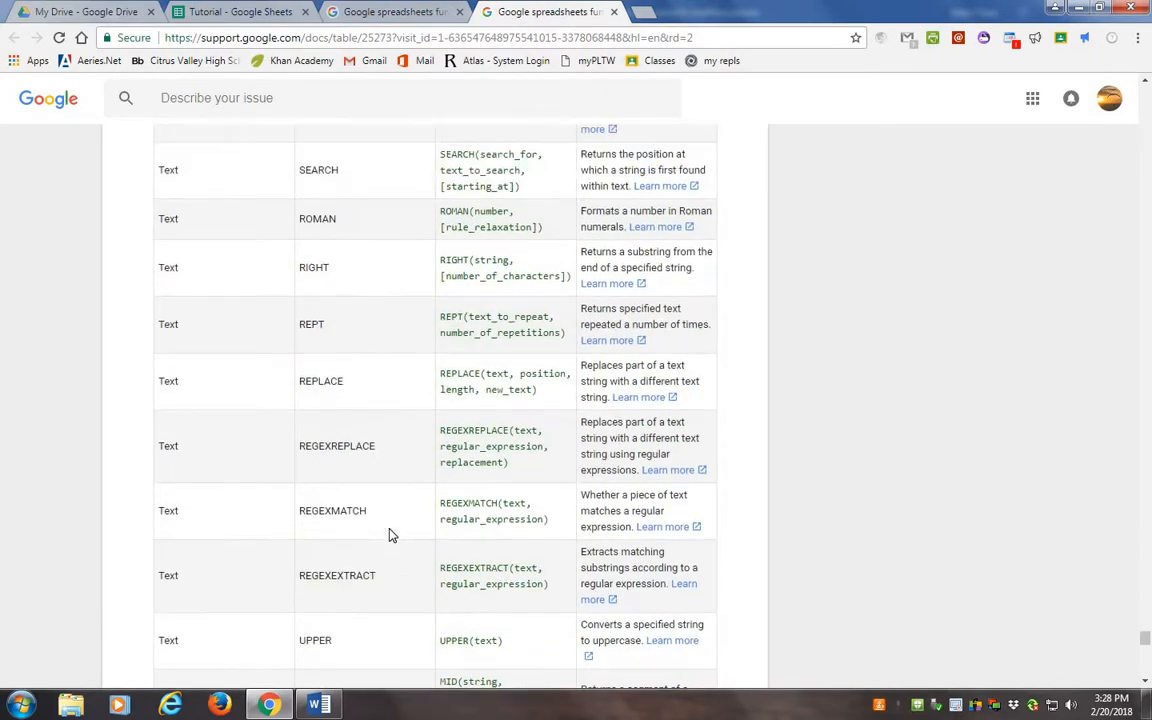
{"action": "left_click", "coordinate": [613, 11]}
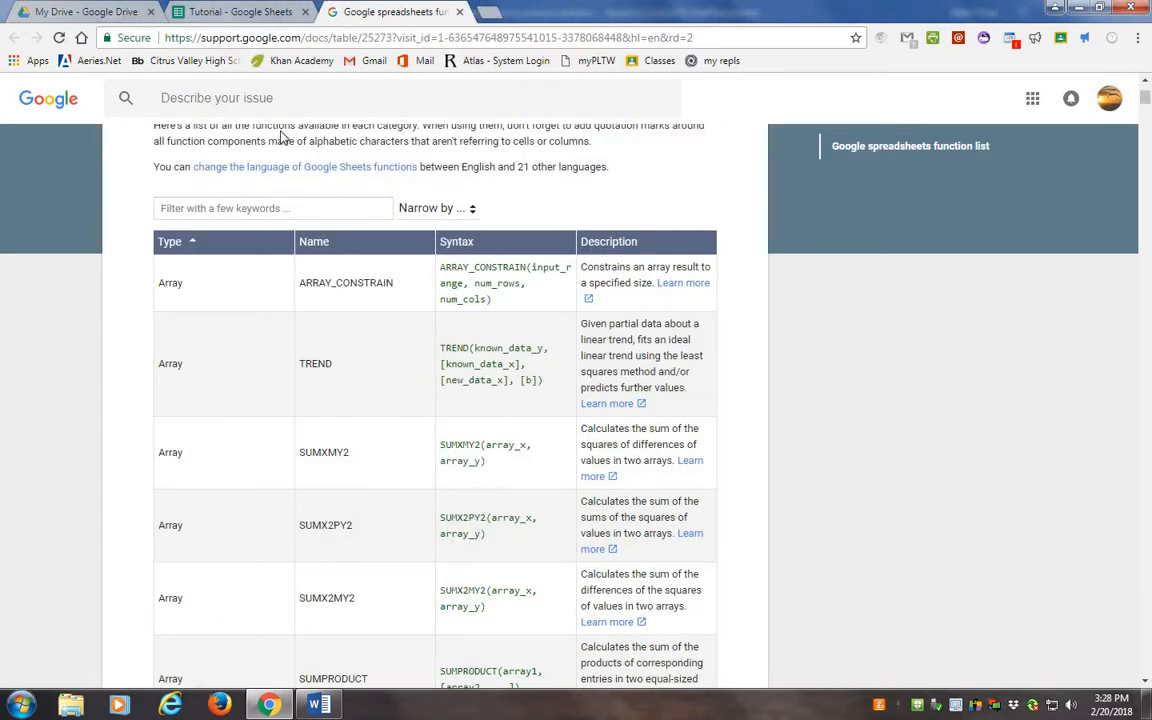
Return to the Tutorial spreadsheet and make the Mode and Median labels in A20:A21 bold.
{"action": "left_click", "coordinate": [241, 12]}
{"action": "left_click_drag", "start_coordinate": [112, 521], "coordinate": [112, 538]}
{"action": "left_click", "coordinate": [489, 137]}
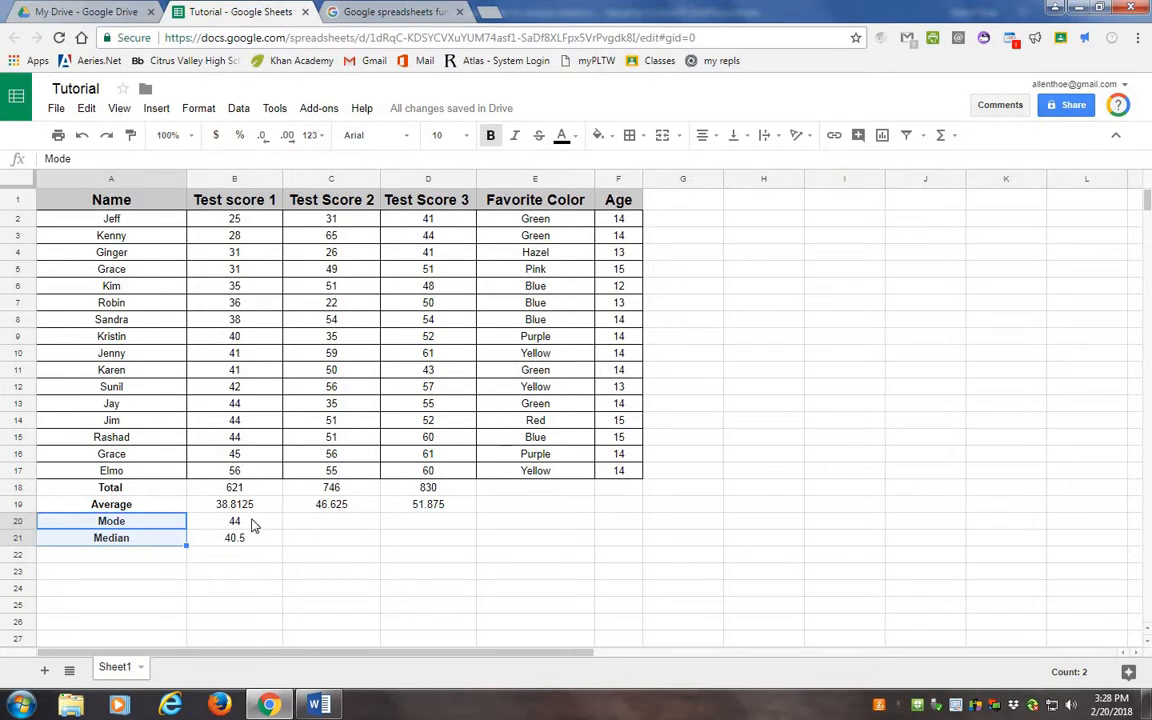
Copy the mode formula from B20 across the Test Score 2 and Test Score 3 columns in row 20.
{"action": "left_click", "coordinate": [253, 522]}
{"action": "right_click", "coordinate": [253, 522]}
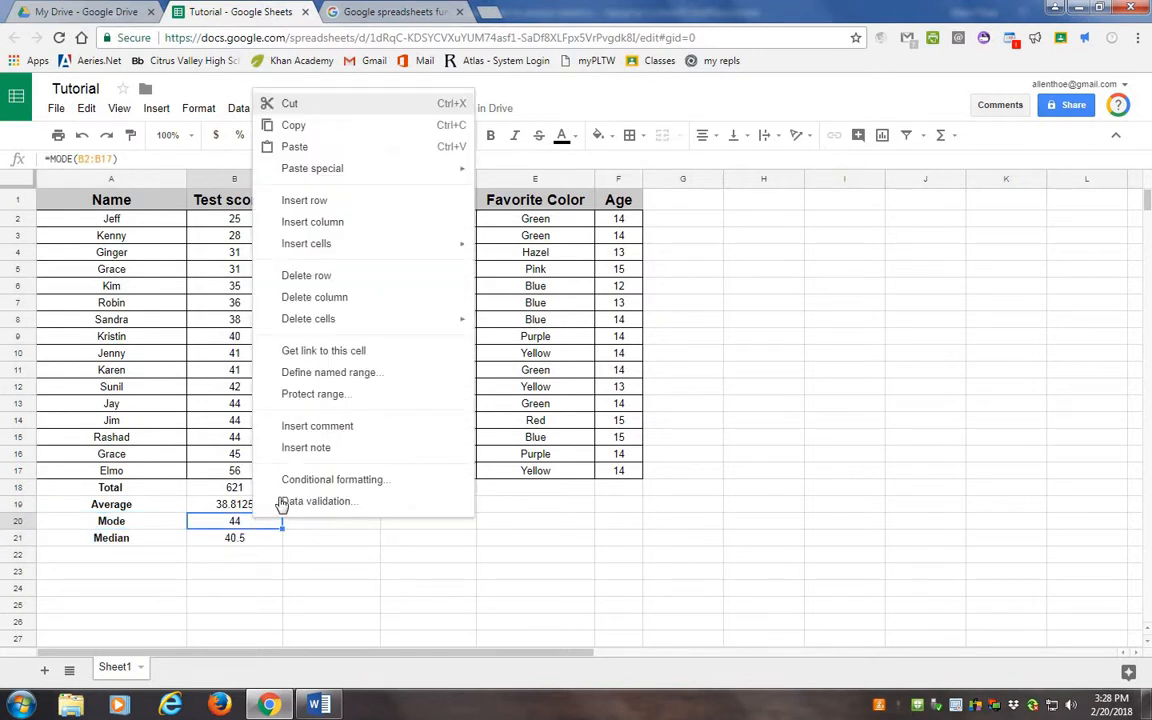
{"action": "left_click", "coordinate": [300, 113]}
{"action": "left_click_drag", "start_coordinate": [290, 522], "coordinate": [426, 530]}
{"action": "right_click", "coordinate": [426, 530]}
{"action": "left_click", "coordinate": [428, 147]}
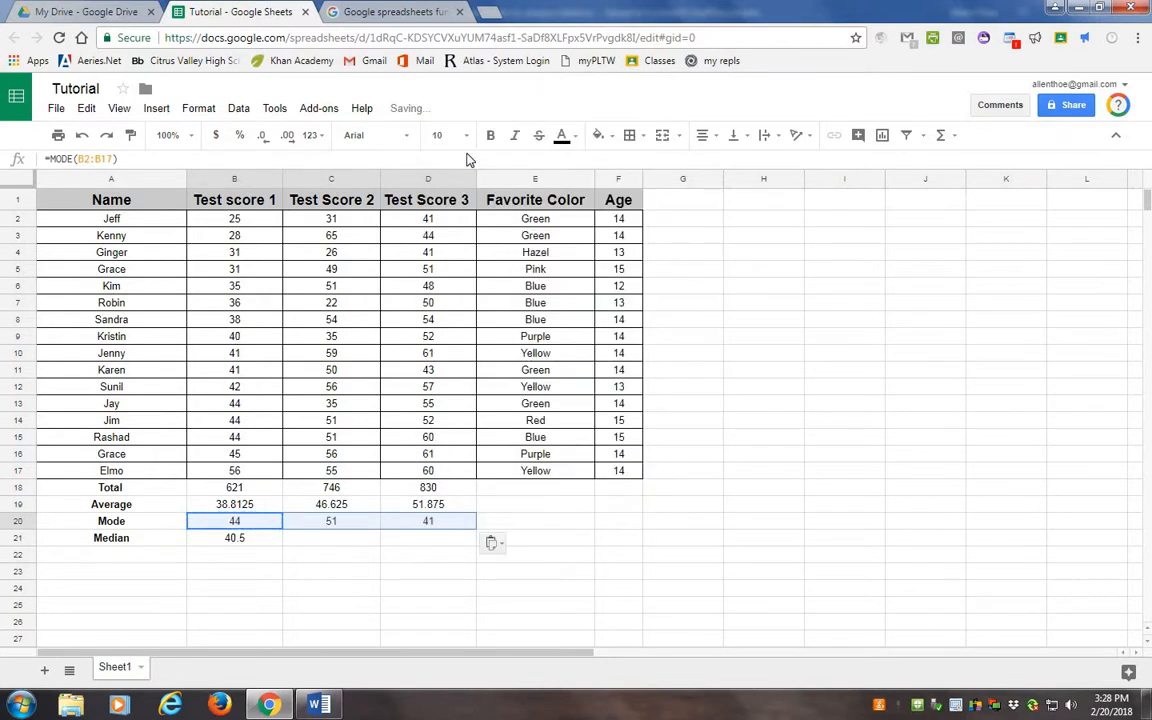
Copy the median formula from B21 into C21:D21 for Test Score 2 and Test Score 3.
{"action": "left_click", "coordinate": [253, 548]}
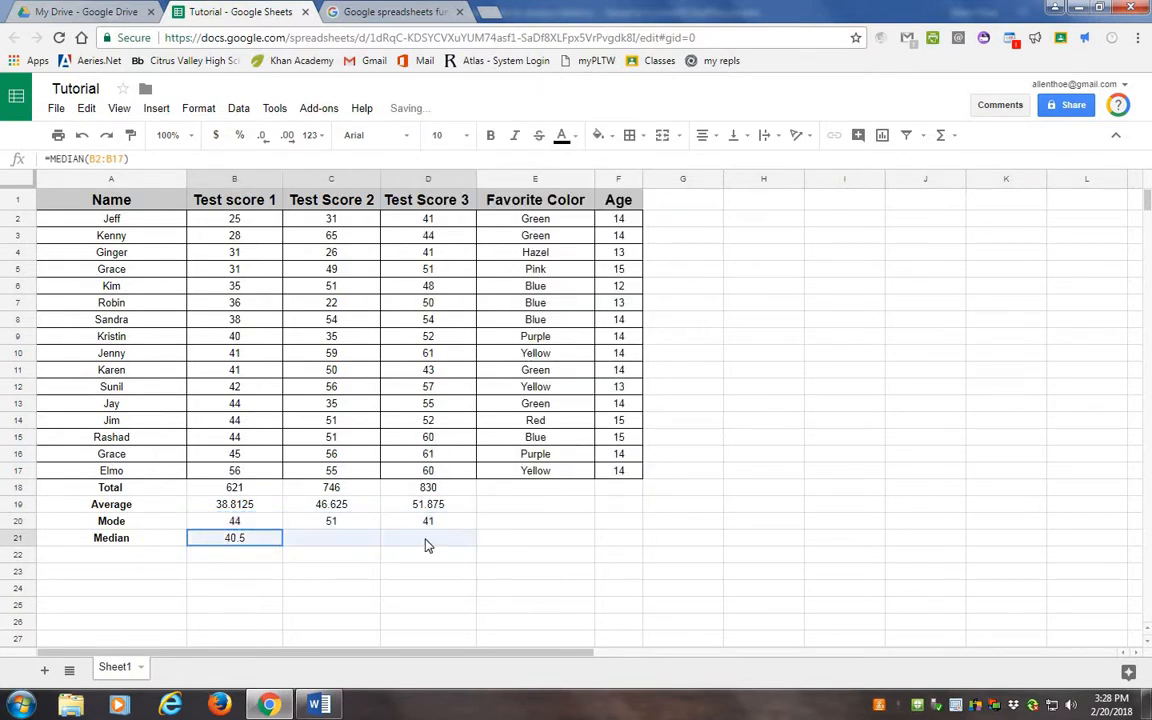
{"action": "right_click", "coordinate": [262, 545]}
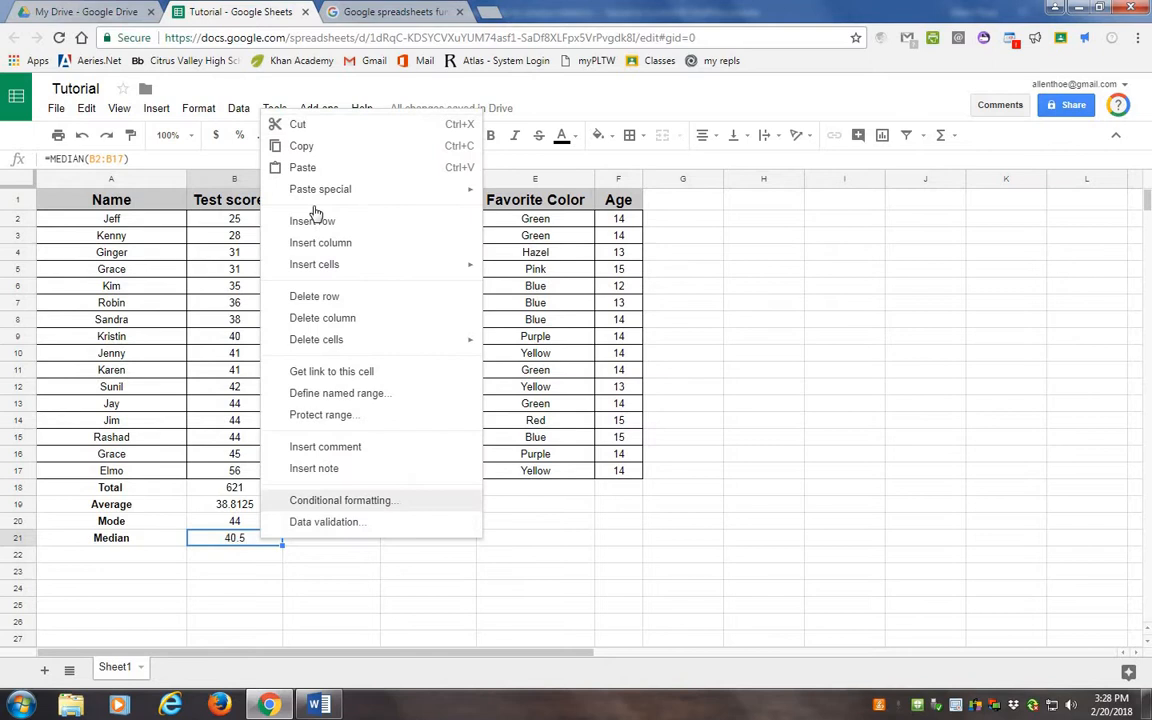
{"action": "left_click", "coordinate": [298, 146]}
{"action": "left_click_drag", "start_coordinate": [364, 547], "coordinate": [422, 545]}
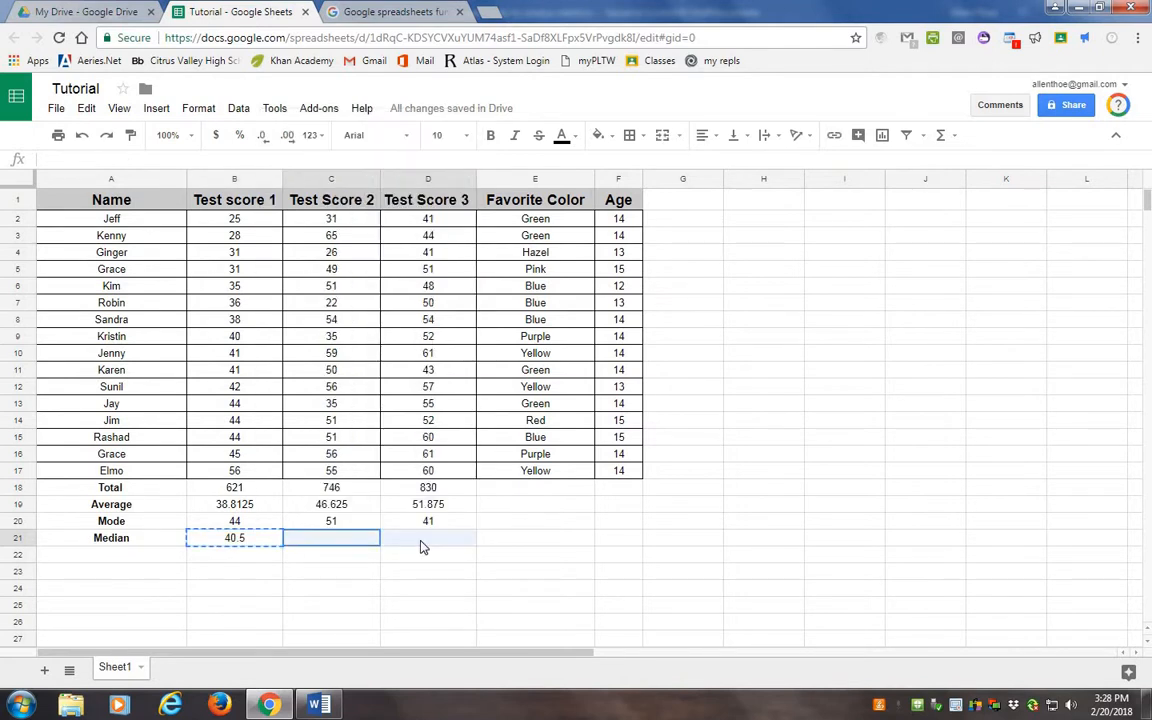
{"action": "right_click", "coordinate": [368, 539]}
{"action": "left_click", "coordinate": [405, 593]}
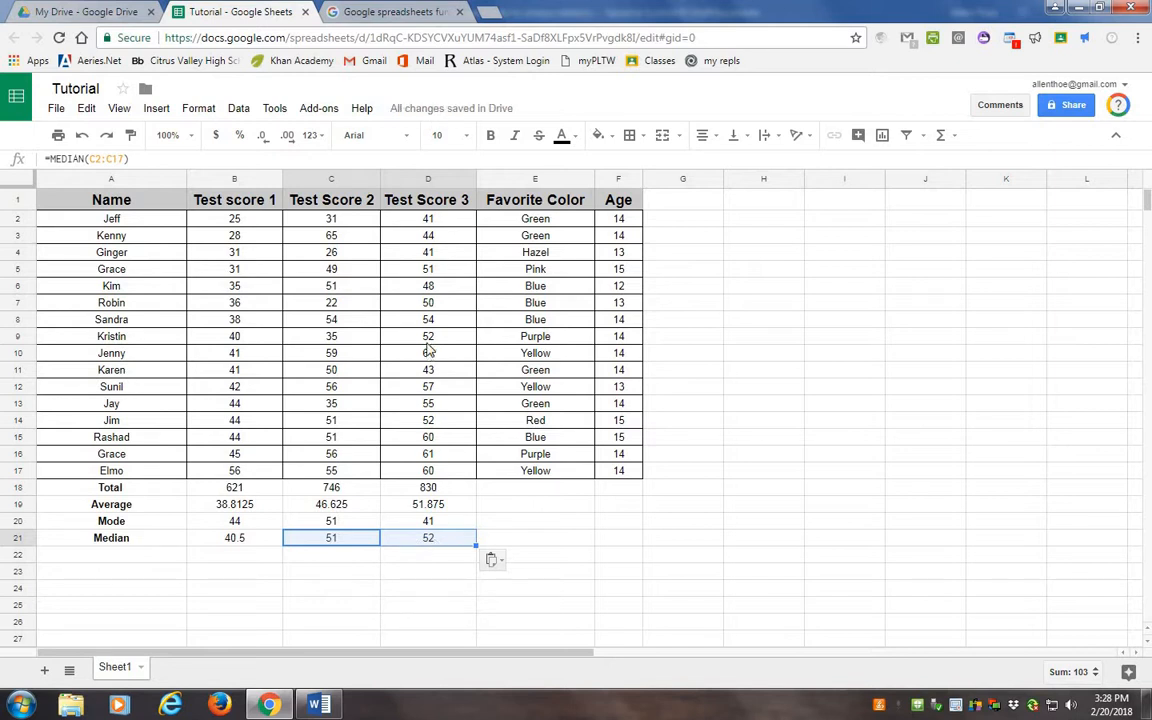
Check the copied median formulas in C21 and D21 against the score columns they refer to.
{"action": "double_click", "coordinate": [332, 537]}
{"action": "left_click", "coordinate": [407, 544]}
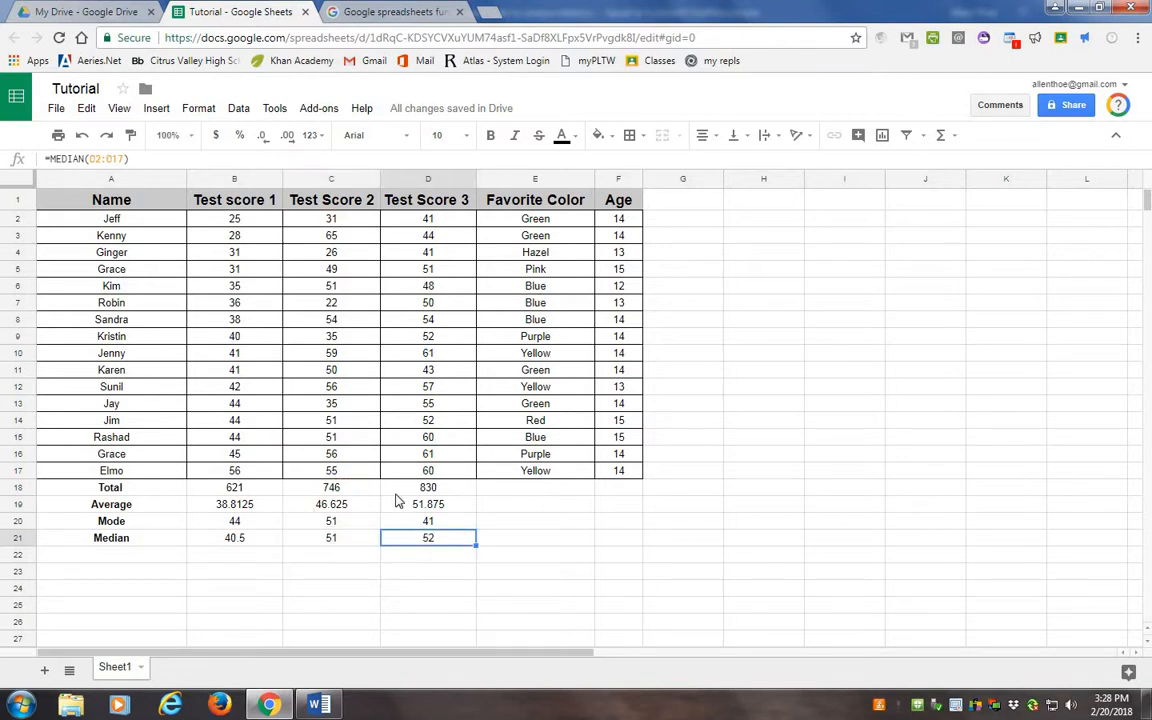
{"action": "left_click_drag", "start_coordinate": [331, 218], "coordinate": [342, 470]}
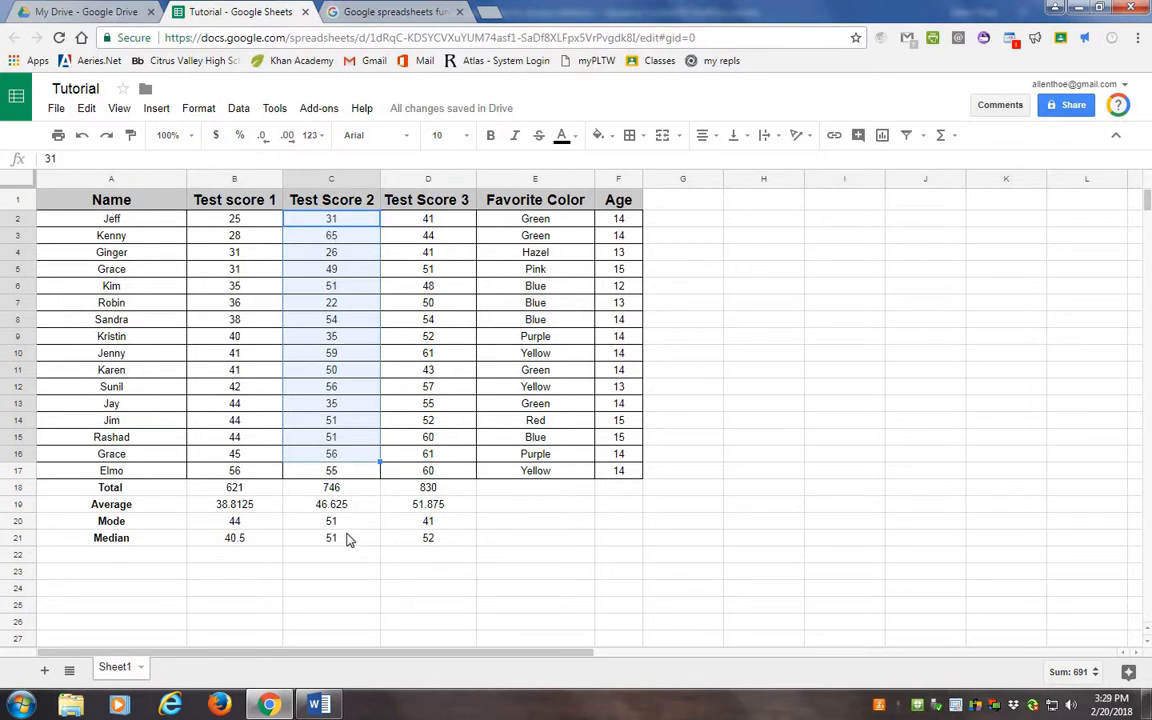
Enter the label Q1 in A22, below Median.
{"action": "double_click", "coordinate": [163, 555]}
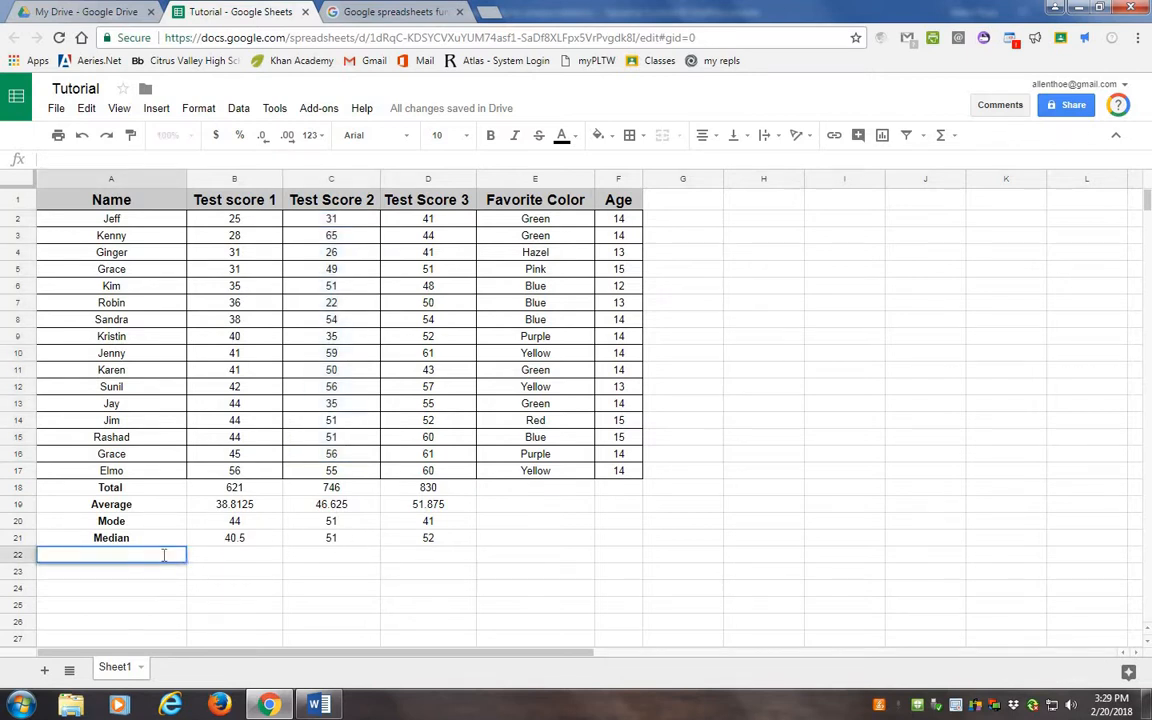
{"action": "type", "text": "Q1"}
{"action": "key", "text": "Tab"}
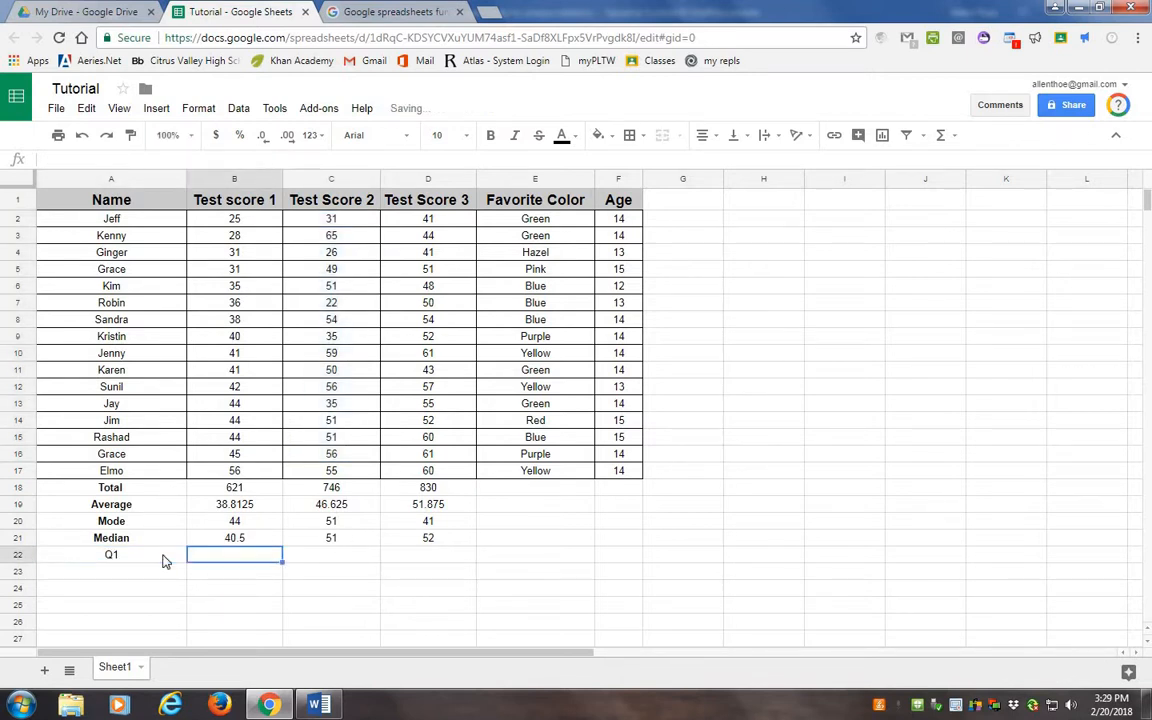
Calculate the first quartile of Test score 1 in B22 with =QUARTILE(B2:B17, 1).
{"action": "type", "text": "=Q"}
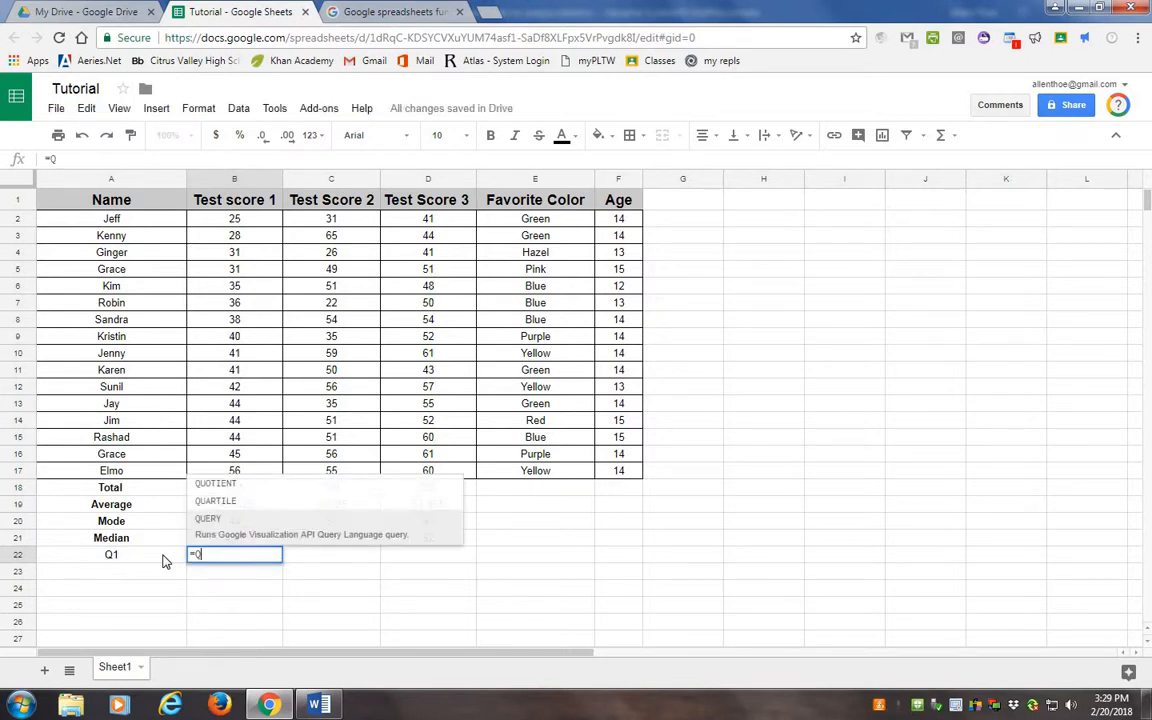
{"action": "left_click", "coordinate": [225, 501]}
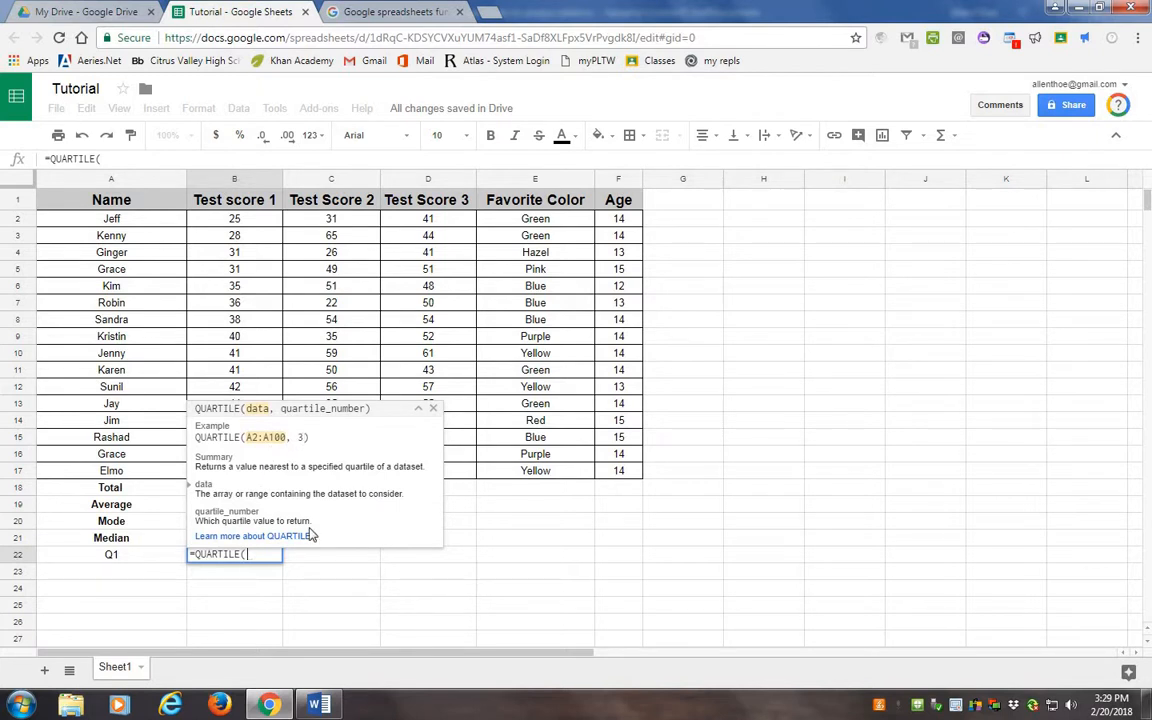
{"action": "type", "text": "B2:"}
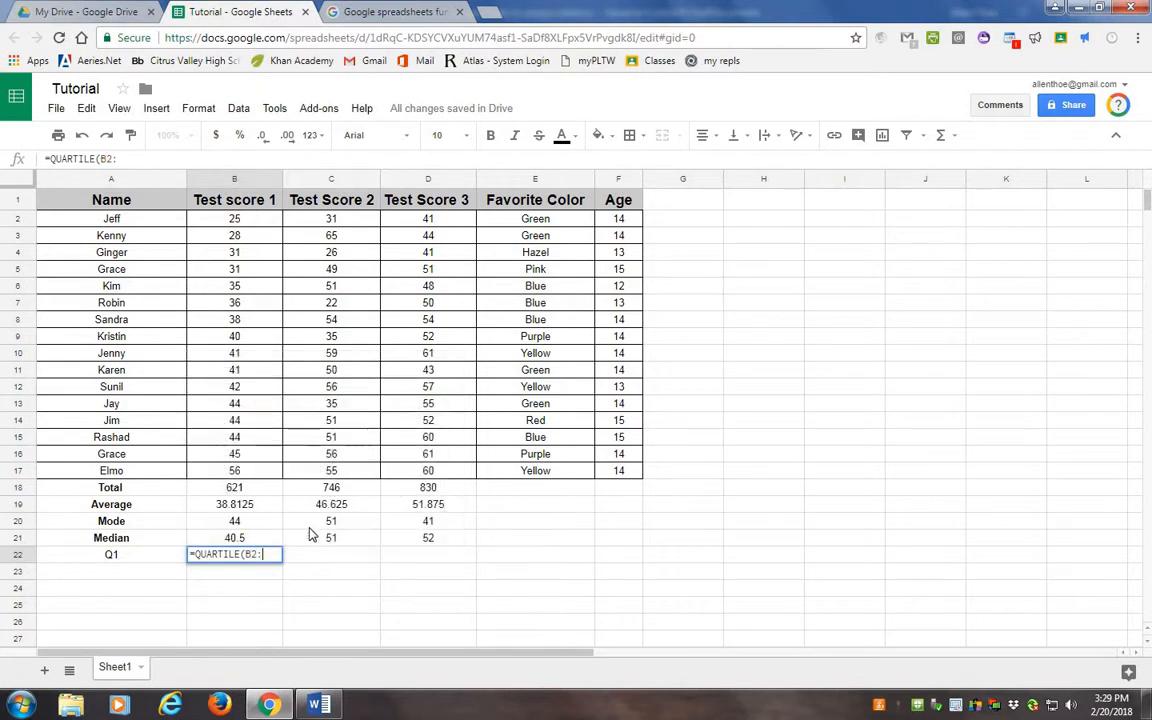
{"action": "type", "text": "B17, "}
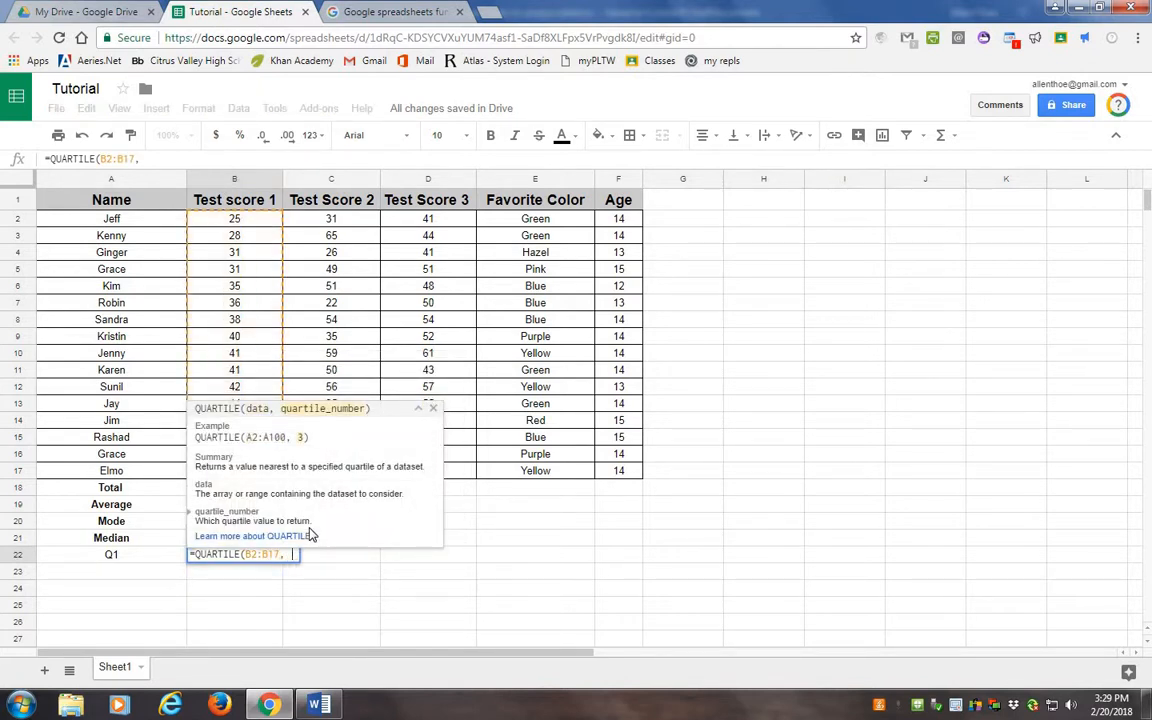
{"action": "type", "text": "1)"}
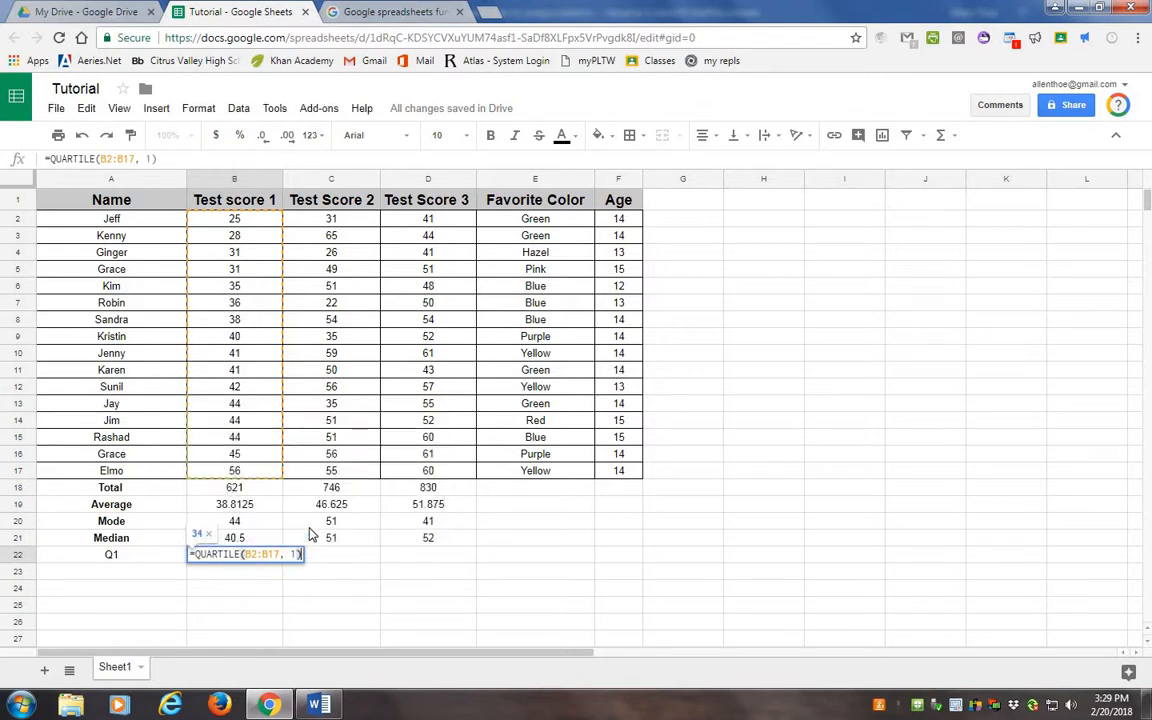
{"action": "key", "text": "Return"}
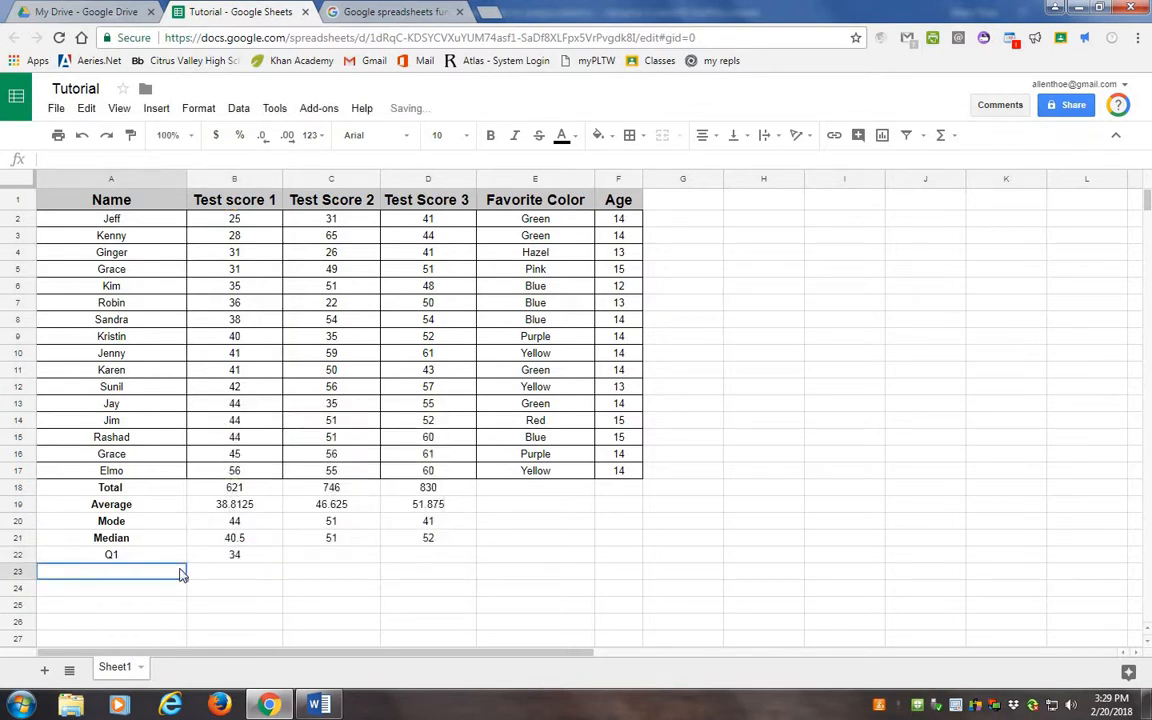
Enter the label Q3 in A23 and copy the quartile formula from B22 into B23.
{"action": "type", "text": "Q3"}
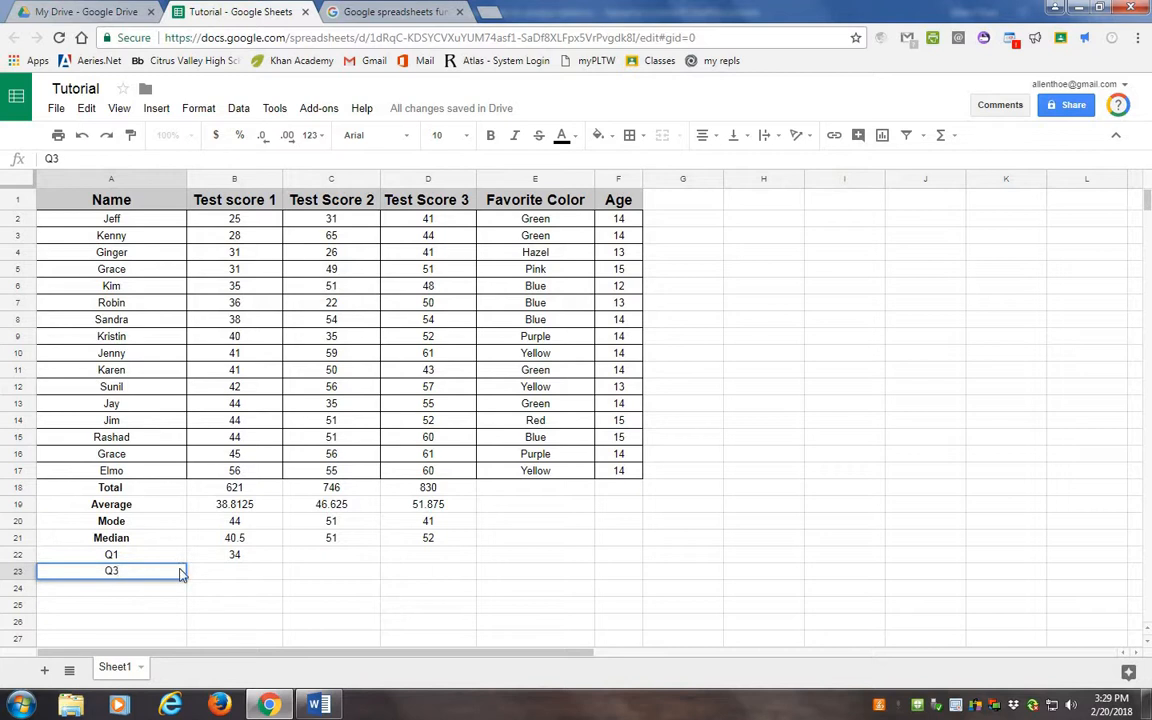
{"action": "left_click", "coordinate": [181, 580]}
{"action": "left_click", "coordinate": [200, 555]}
{"action": "right_click", "coordinate": [205, 556]}
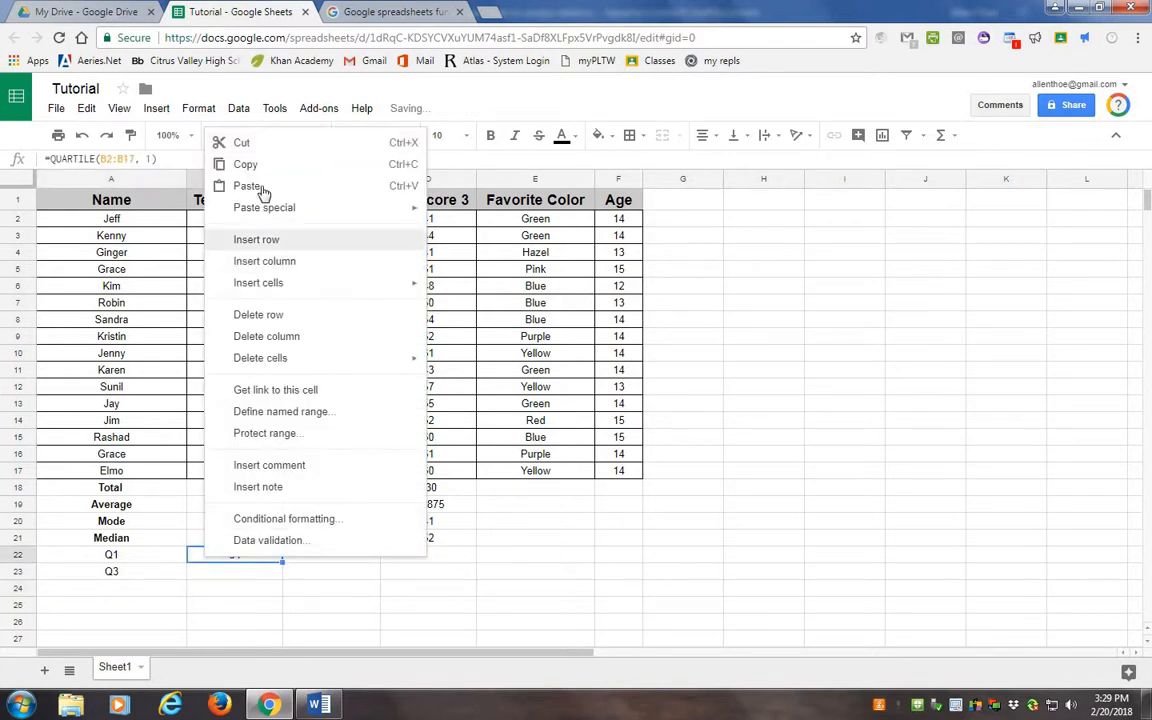
{"action": "left_click", "coordinate": [245, 164]}
{"action": "right_click", "coordinate": [221, 572]}
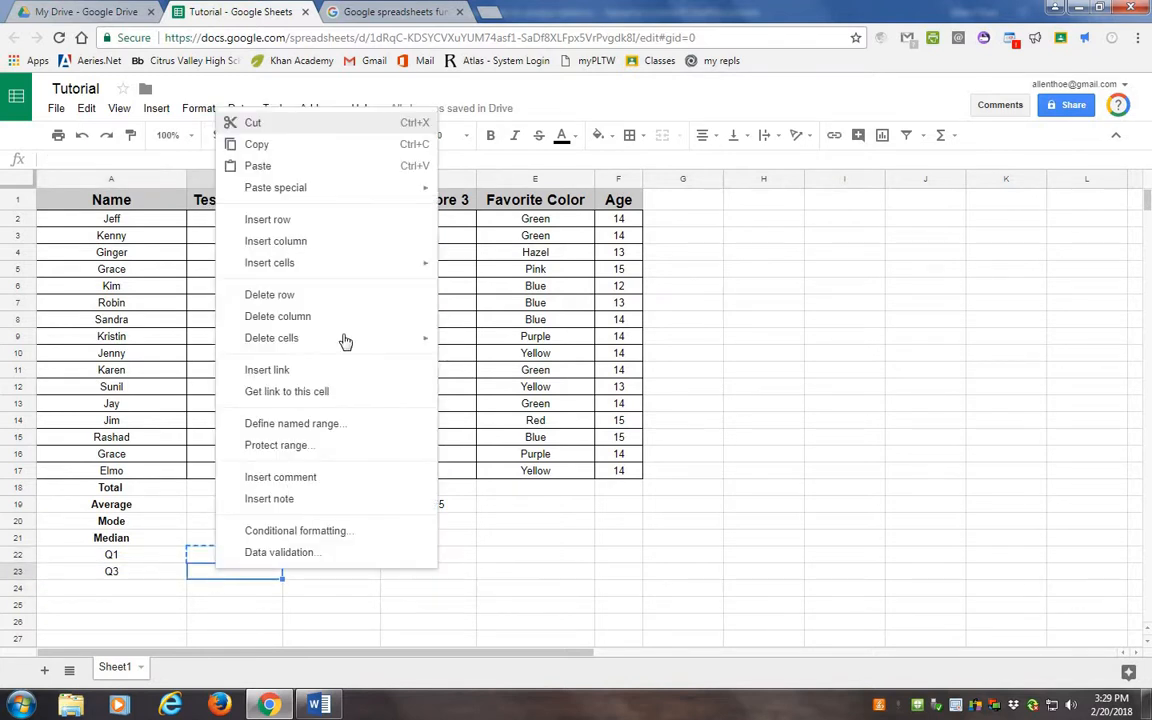
{"action": "left_click", "coordinate": [258, 165]}
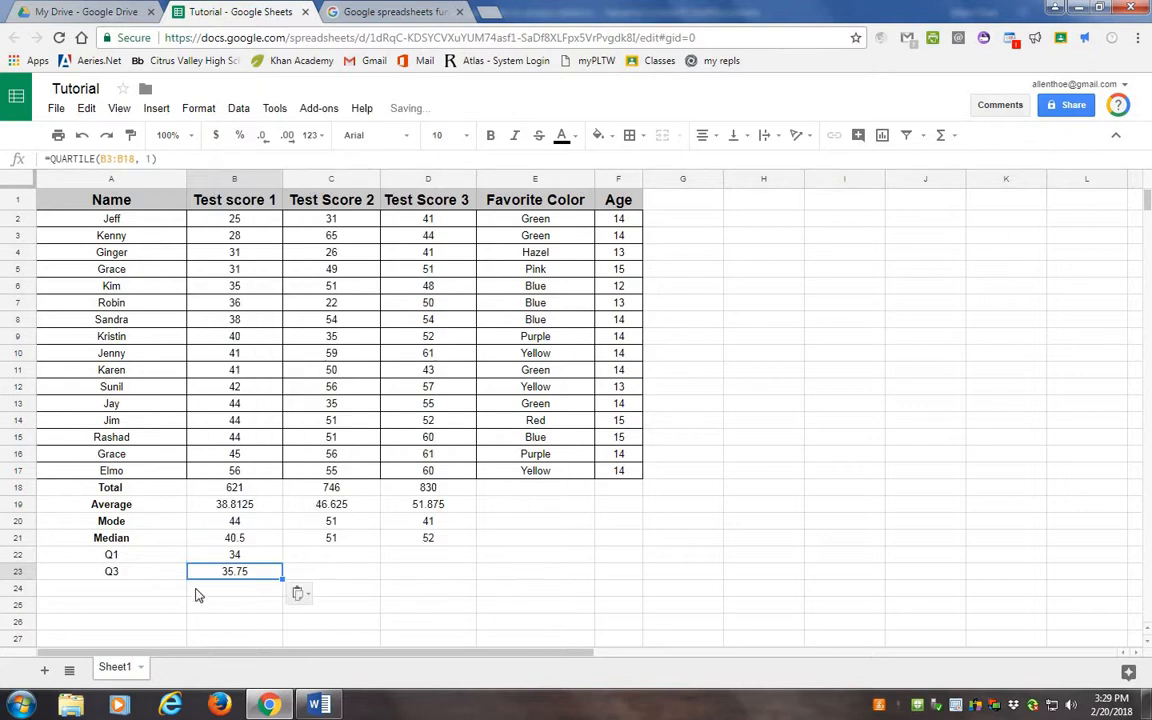
Change the formula in B23 to =QUARTILE(B2:B17, 3) and check the quartiles against the Test score 1 values in B5, B6 and B14.
{"action": "double_click", "coordinate": [249, 571]}
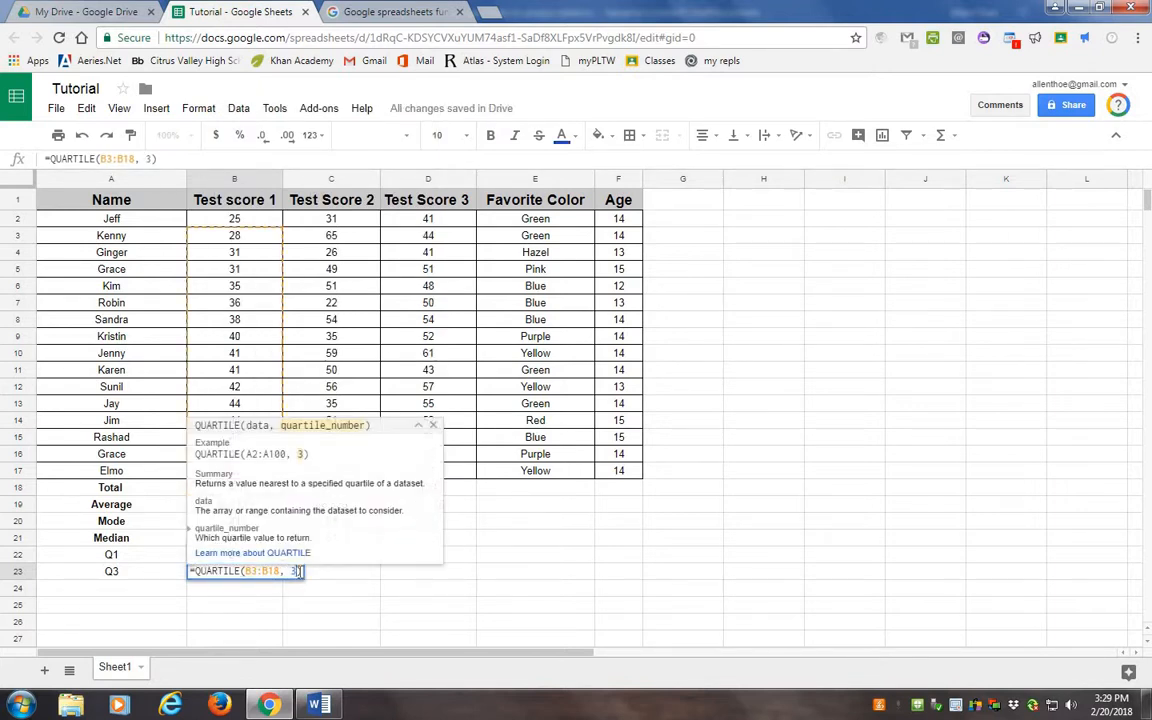
{"action": "left_click_drag", "start_coordinate": [276, 571], "coordinate": [288, 584]}
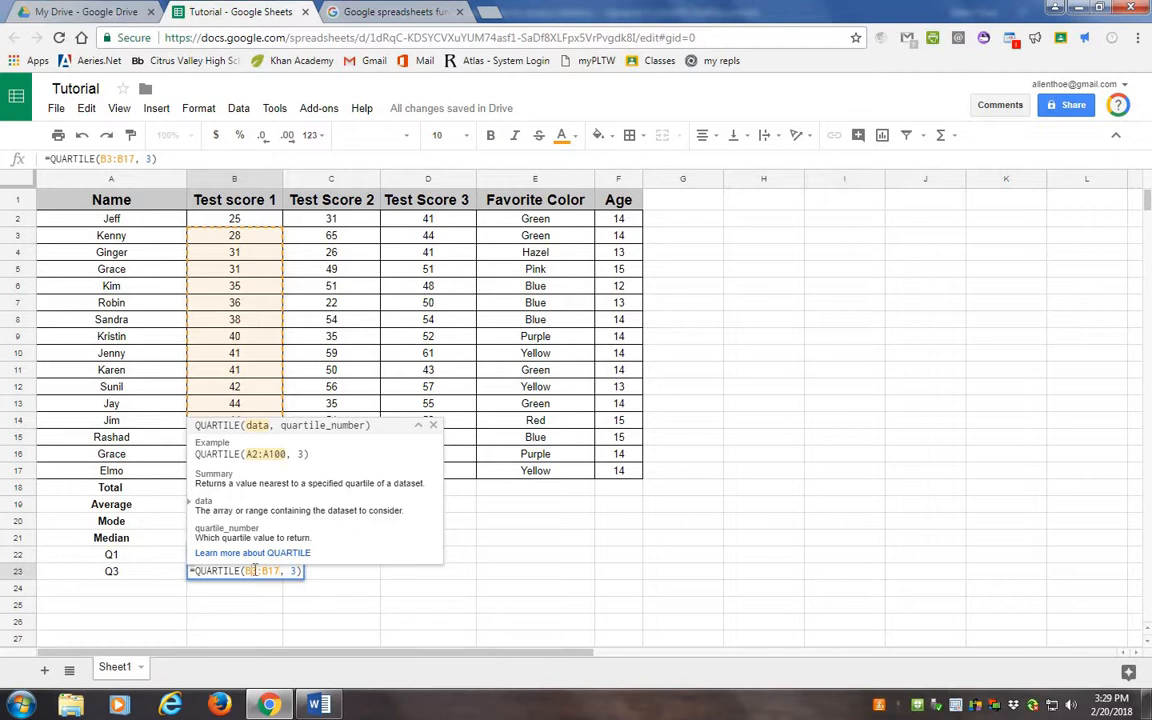
{"action": "type", "text": "2"}
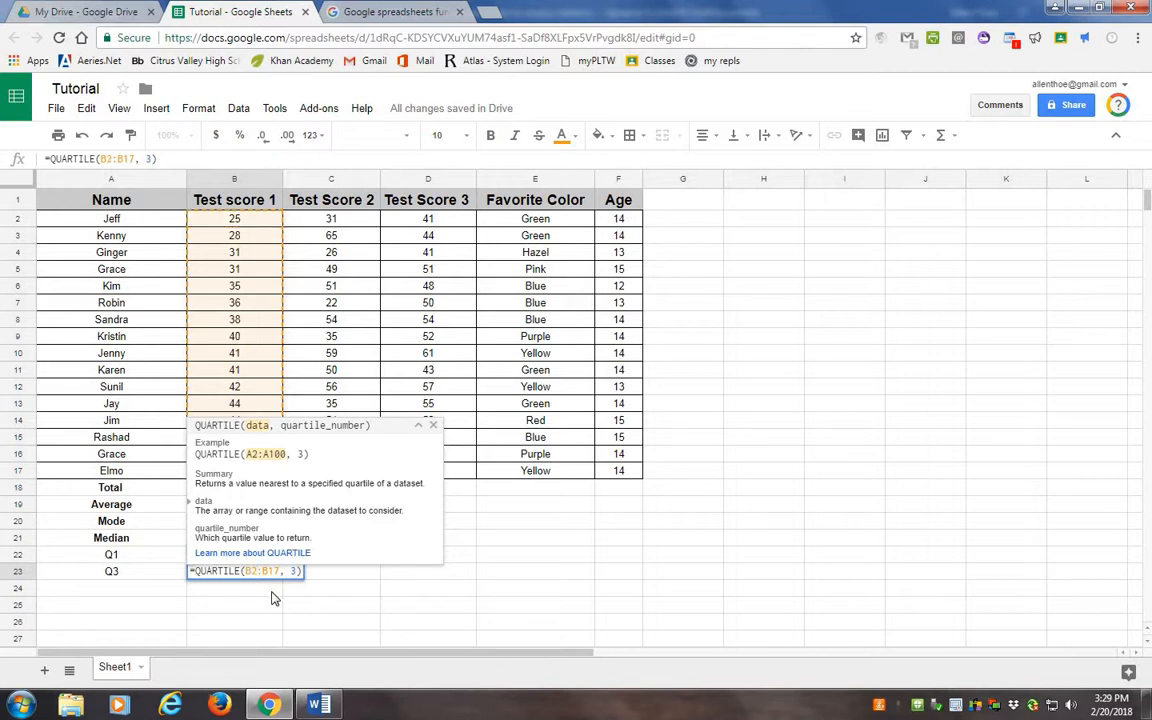
{"action": "key", "text": "Return"}
{"action": "left_click", "coordinate": [257, 567]}
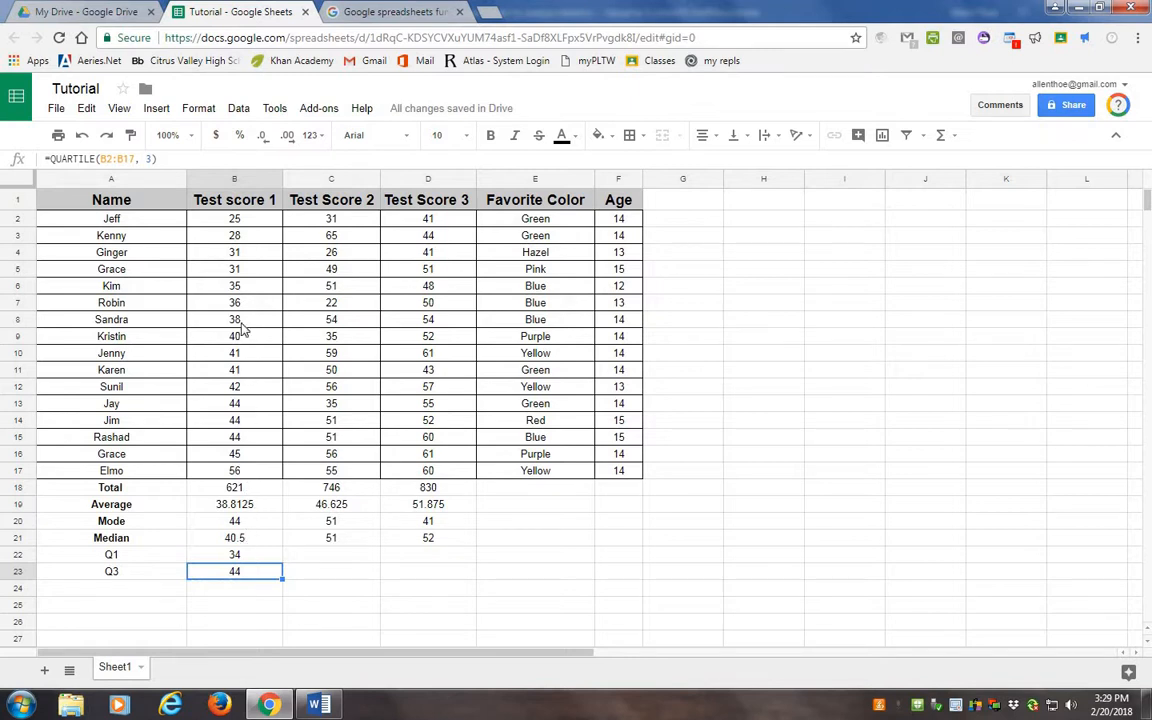
{"action": "left_click", "coordinate": [247, 277]}
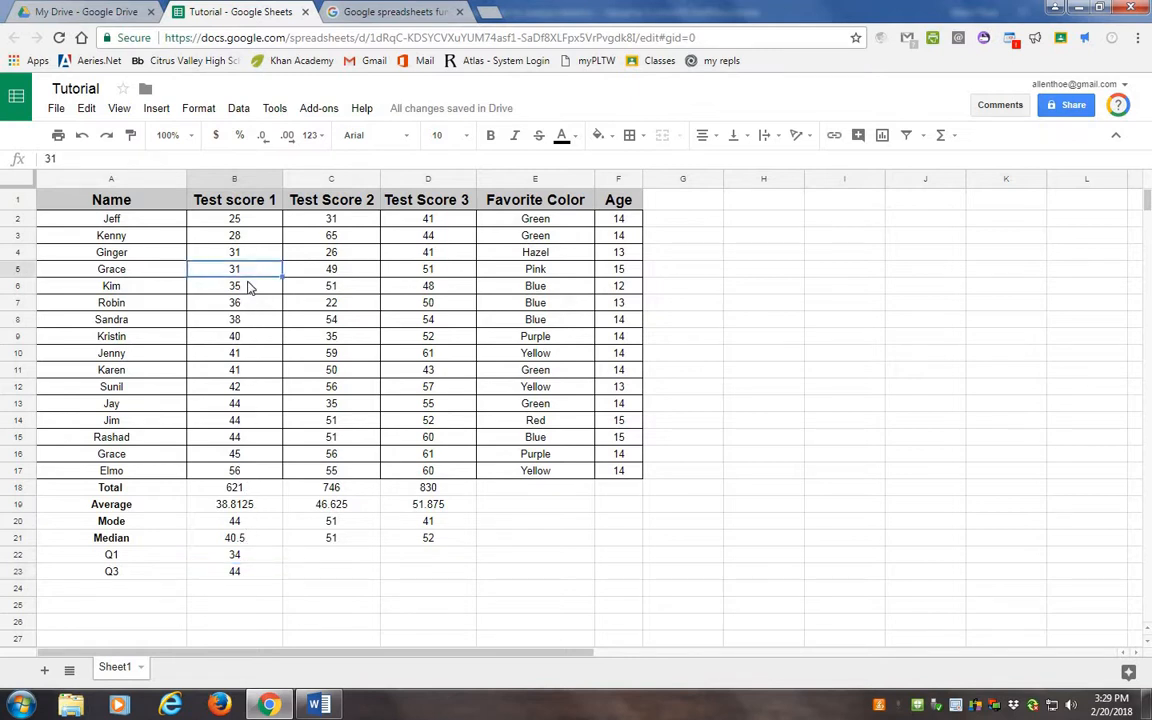
{"action": "left_click", "coordinate": [252, 288]}
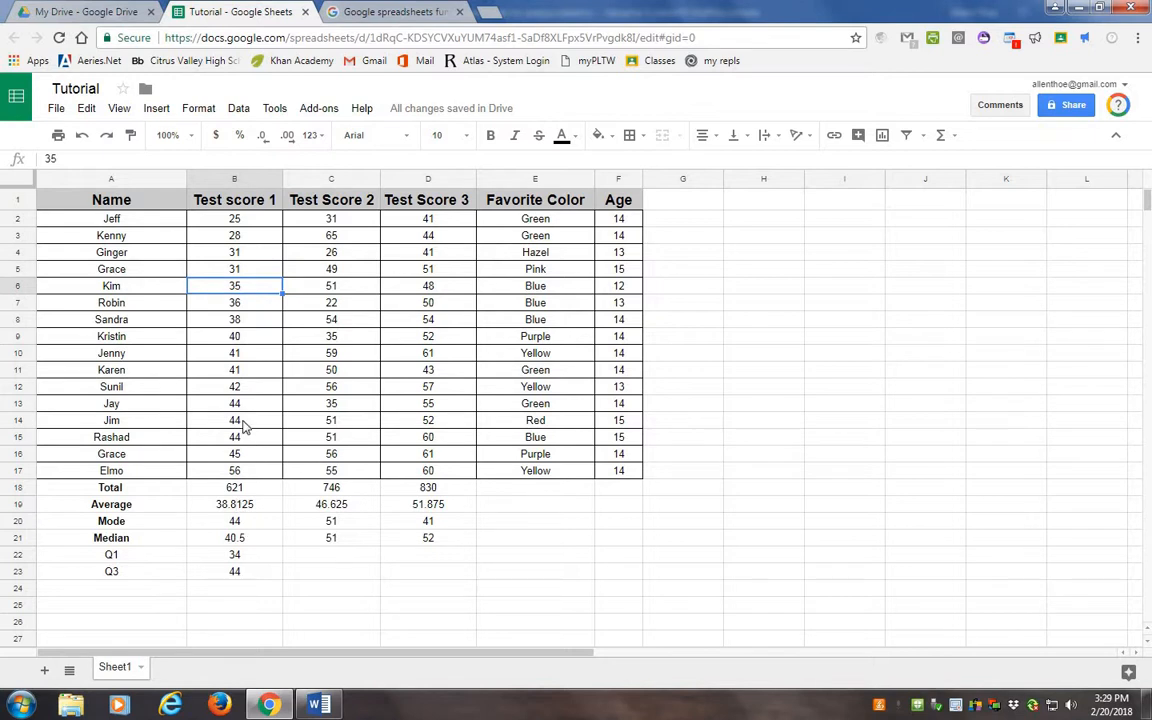
{"action": "left_click", "coordinate": [245, 423]}
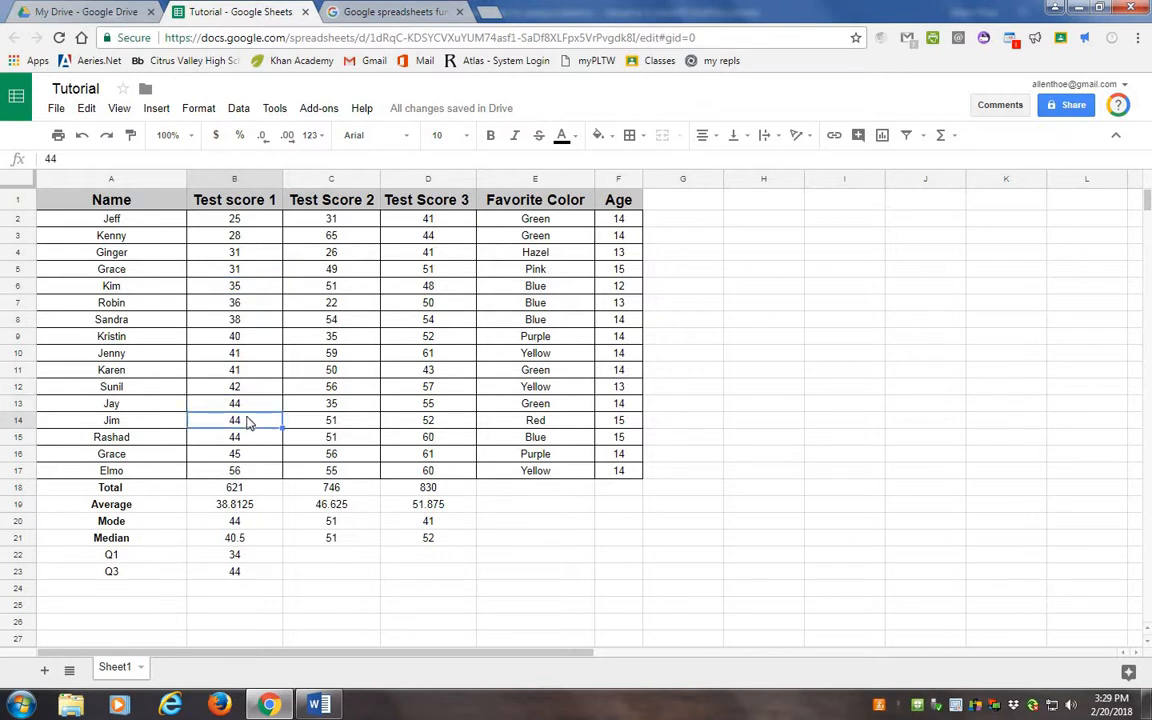
Copy the Q1 formula from B22 into C22 and D22 for Test Score 2 and Test Score 3.
{"action": "left_click", "coordinate": [245, 555]}
{"action": "right_click", "coordinate": [248, 556]}
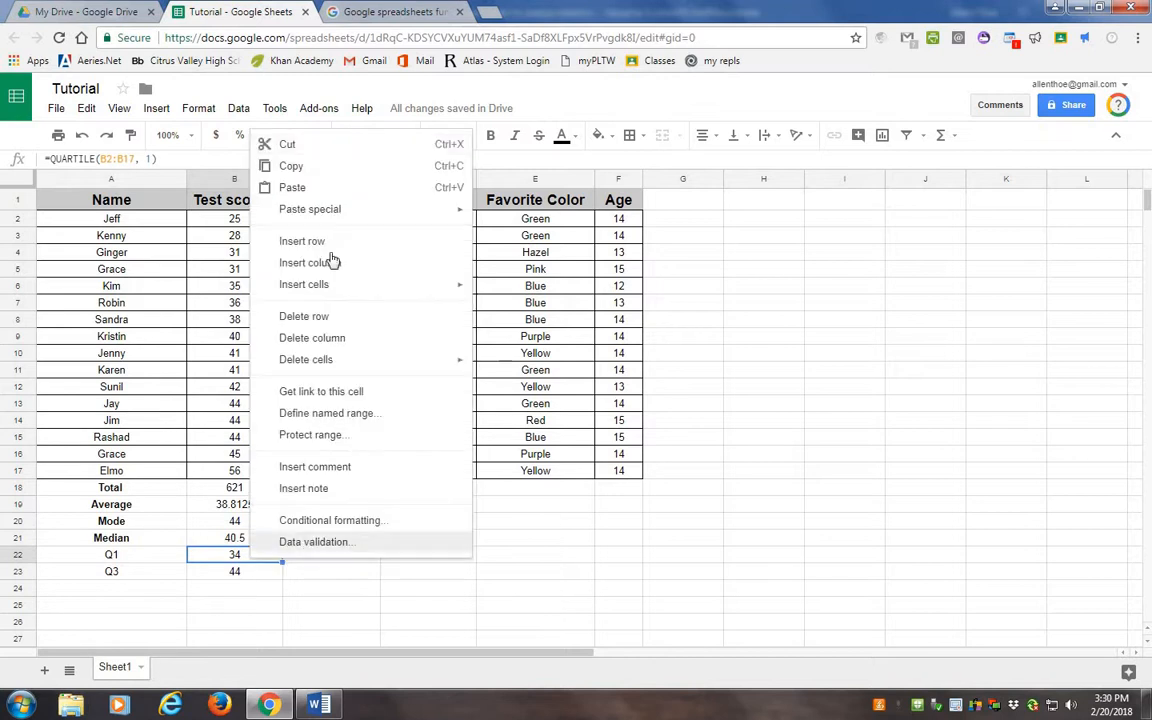
{"action": "left_click", "coordinate": [321, 158]}
{"action": "left_click", "coordinate": [322, 558]}
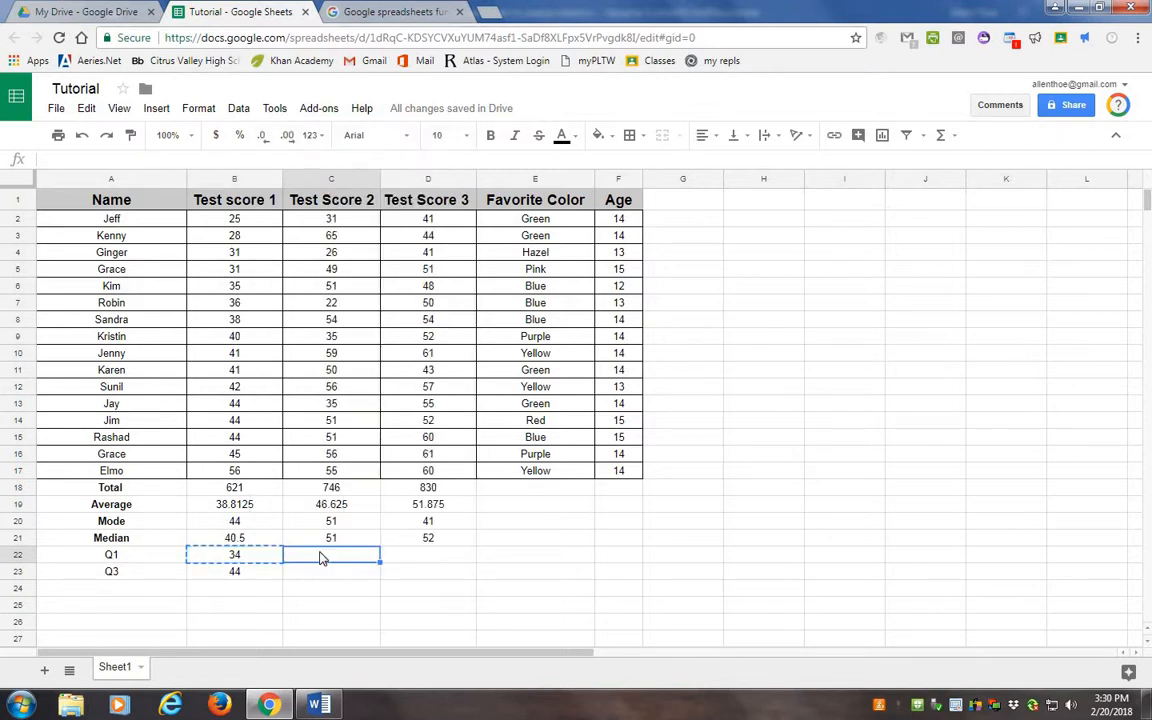
{"action": "left_click", "coordinate": [252, 558]}
{"action": "right_click", "coordinate": [252, 558]}
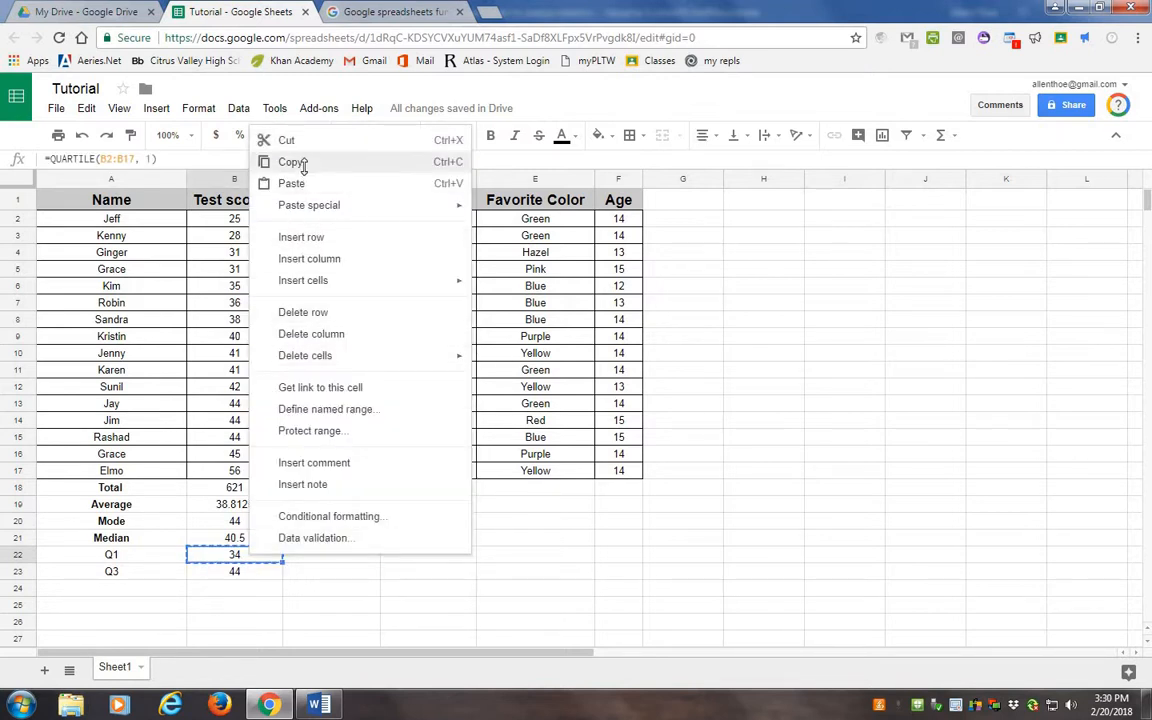
{"action": "left_click", "coordinate": [294, 162]}
{"action": "left_click_drag", "start_coordinate": [378, 558], "coordinate": [411, 552]}
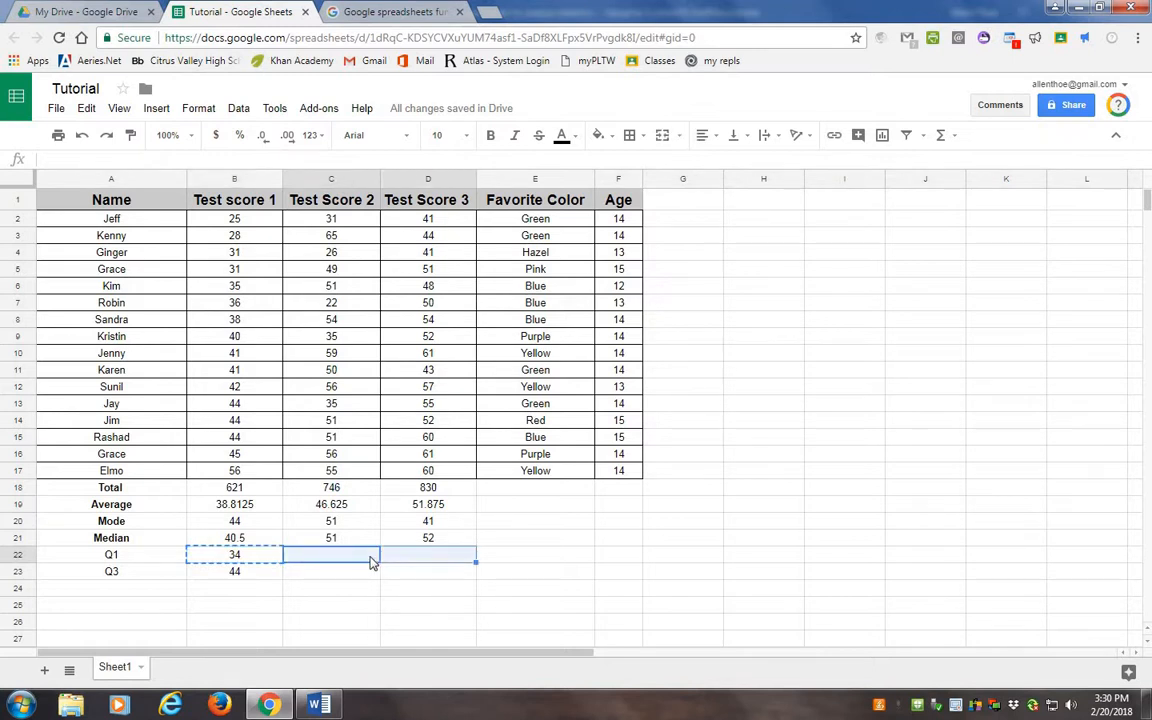
{"action": "right_click", "coordinate": [373, 558]}
{"action": "left_click", "coordinate": [412, 153]}
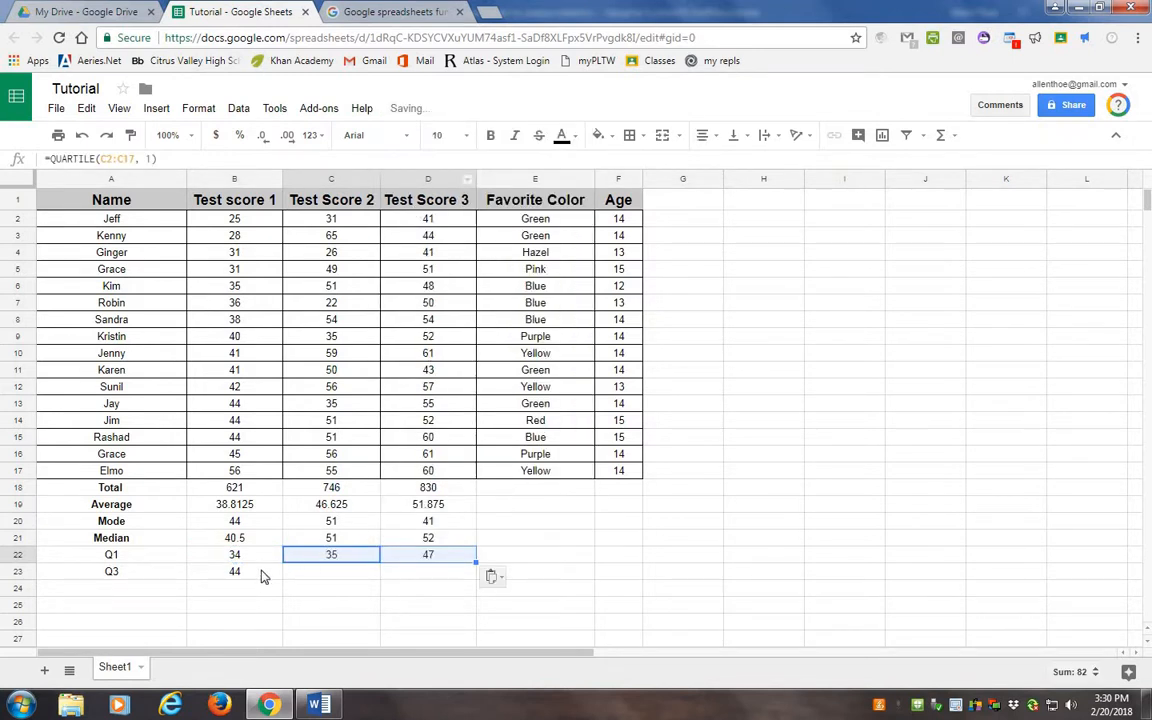
Copy the Q3 formula from B23 into C23 and D23 for the other two tests.
{"action": "left_click", "coordinate": [260, 572]}
{"action": "right_click", "coordinate": [262, 572]}
{"action": "left_click", "coordinate": [301, 177]}
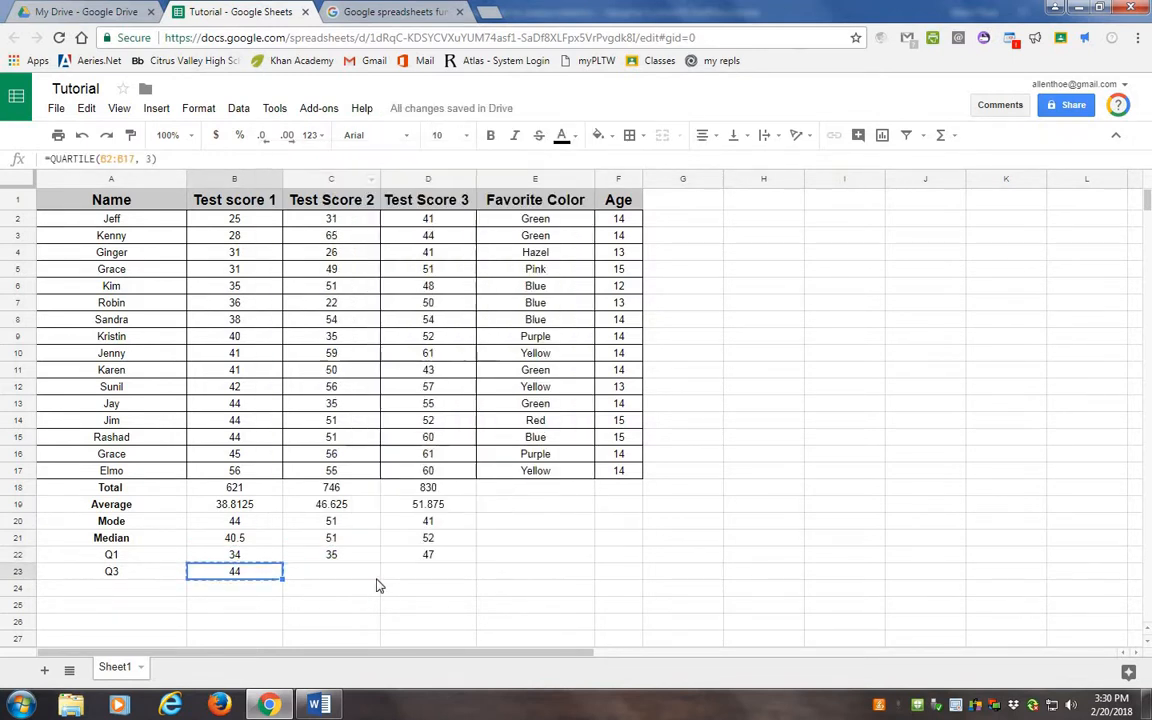
{"action": "left_click_drag", "start_coordinate": [365, 571], "coordinate": [444, 574]}
{"action": "right_click", "coordinate": [347, 571]}
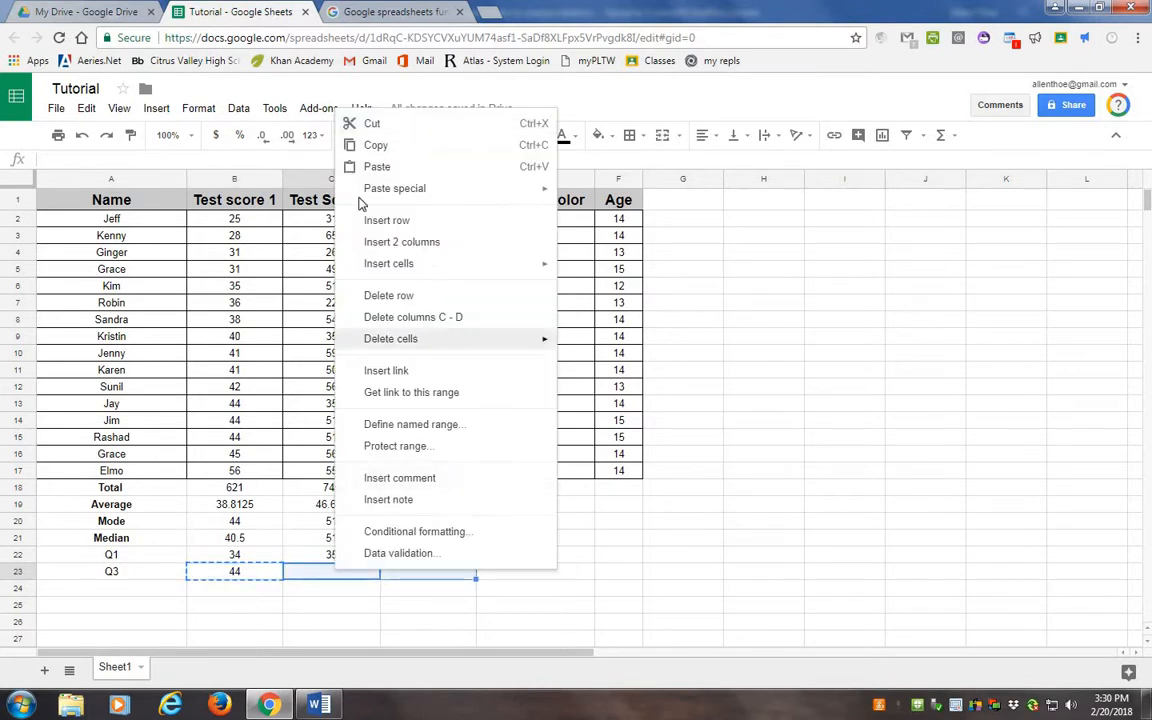
{"action": "left_click", "coordinate": [373, 156]}
{"action": "left_click", "coordinate": [376, 639]}
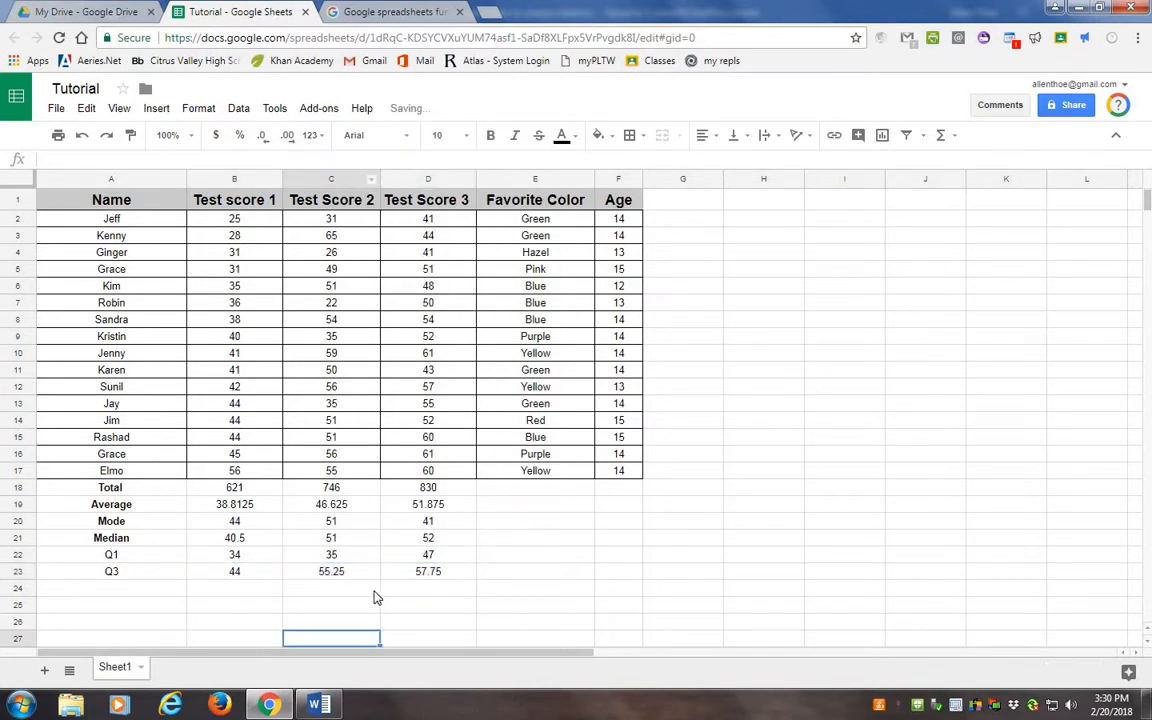
Make the summary labels Total through Q3 in A18:A23 bold and set their font size to 12.
{"action": "left_click_drag", "start_coordinate": [110, 487], "coordinate": [128, 571]}
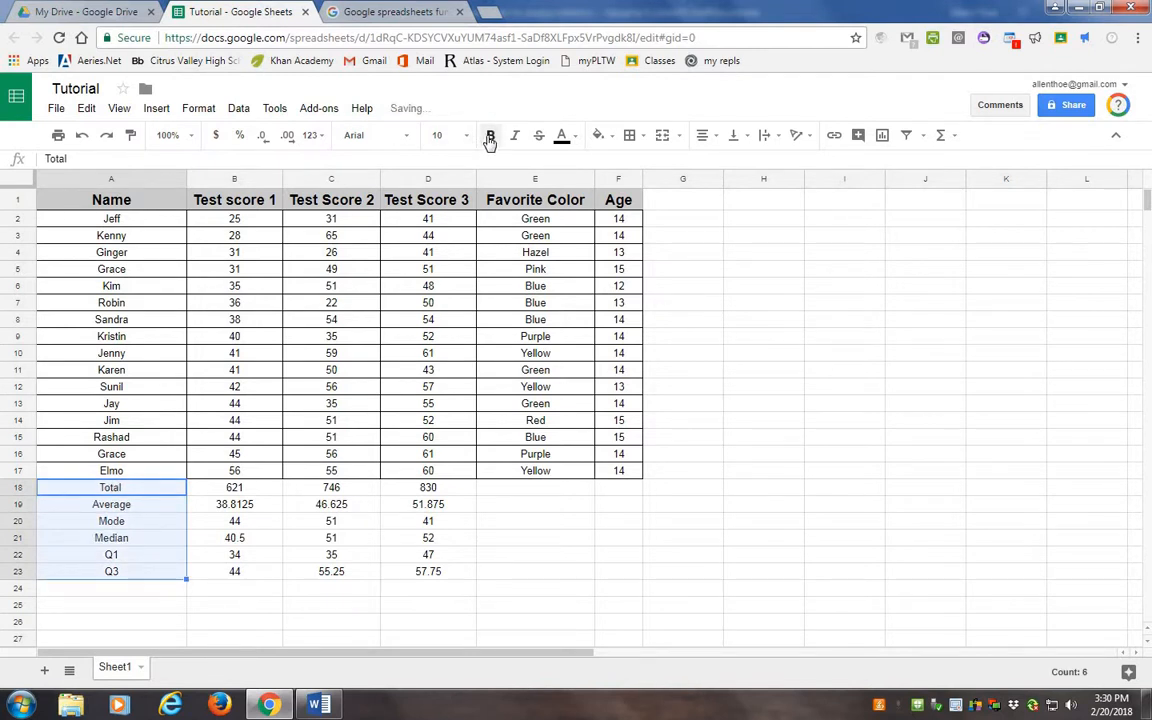
{"action": "left_click", "coordinate": [440, 135]}
{"action": "left_click", "coordinate": [443, 291]}
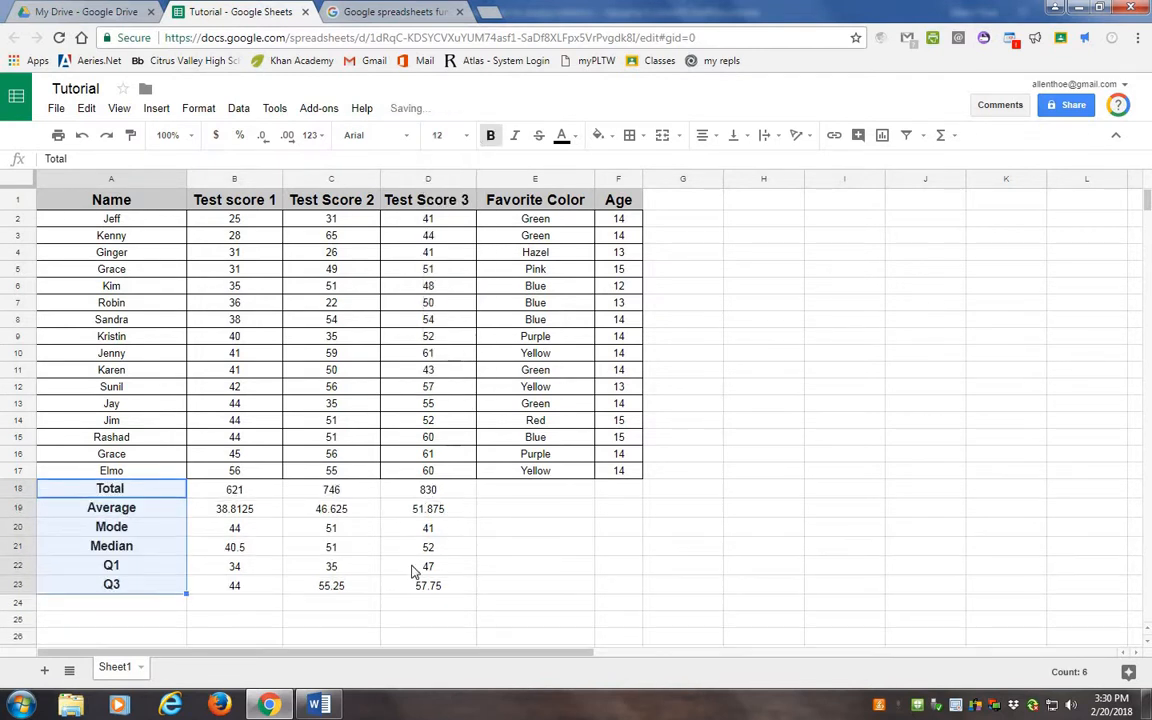
Apply borders to all cells of the summary block A18:D23.
{"action": "left_click", "coordinate": [420, 566]}
{"action": "mouse_move", "coordinate": [118, 497]}
{"action": "left_mouse_down"}
{"action": "mouse_move", "coordinate": [450, 599]}
{"action": "mouse_move", "coordinate": [463, 571]}
{"action": "mouse_move", "coordinate": [200, 502]}
{"action": "mouse_move", "coordinate": [77, 500]}
{"action": "mouse_move", "coordinate": [100, 490]}
{"action": "left_mouse_up"}
{"action": "left_click", "coordinate": [468, 592]}
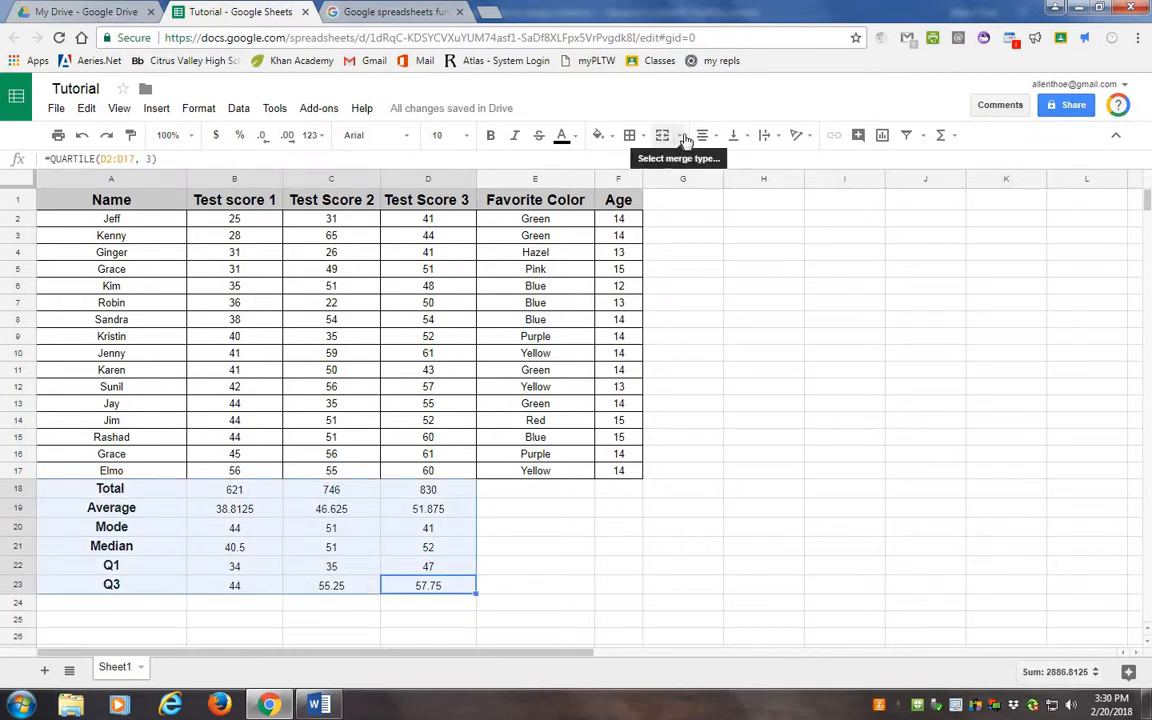
{"action": "left_click", "coordinate": [630, 135]}
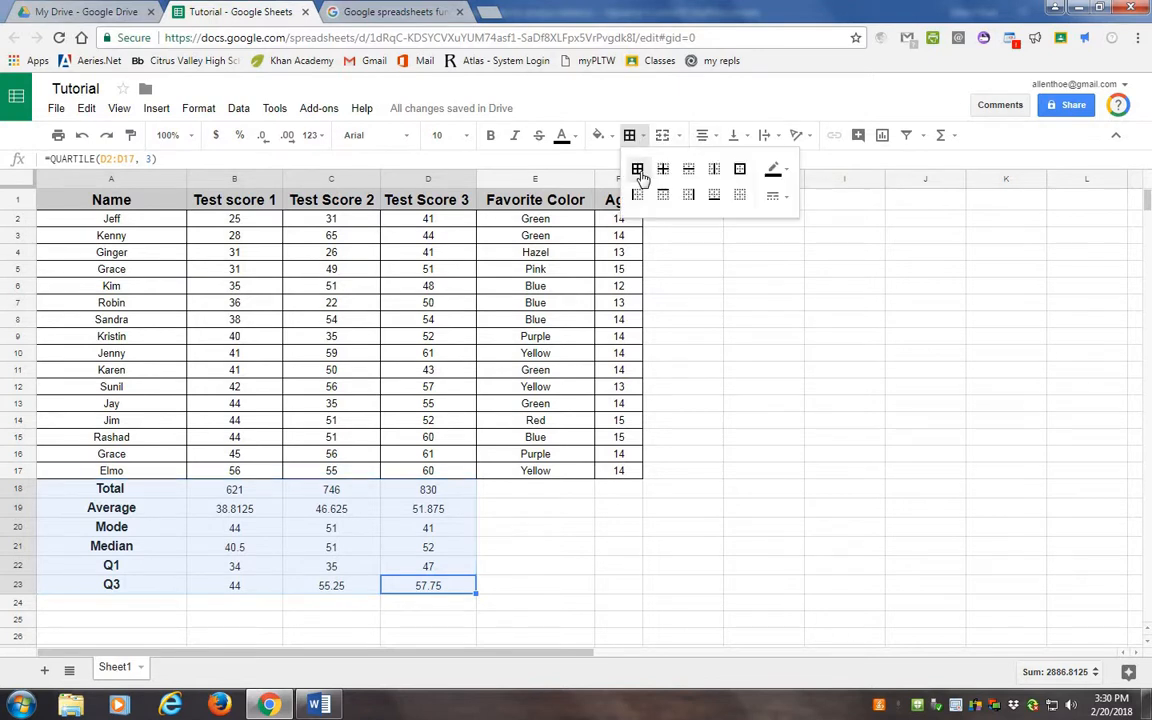
{"action": "left_click", "coordinate": [638, 168]}
{"action": "left_click", "coordinate": [535, 508]}
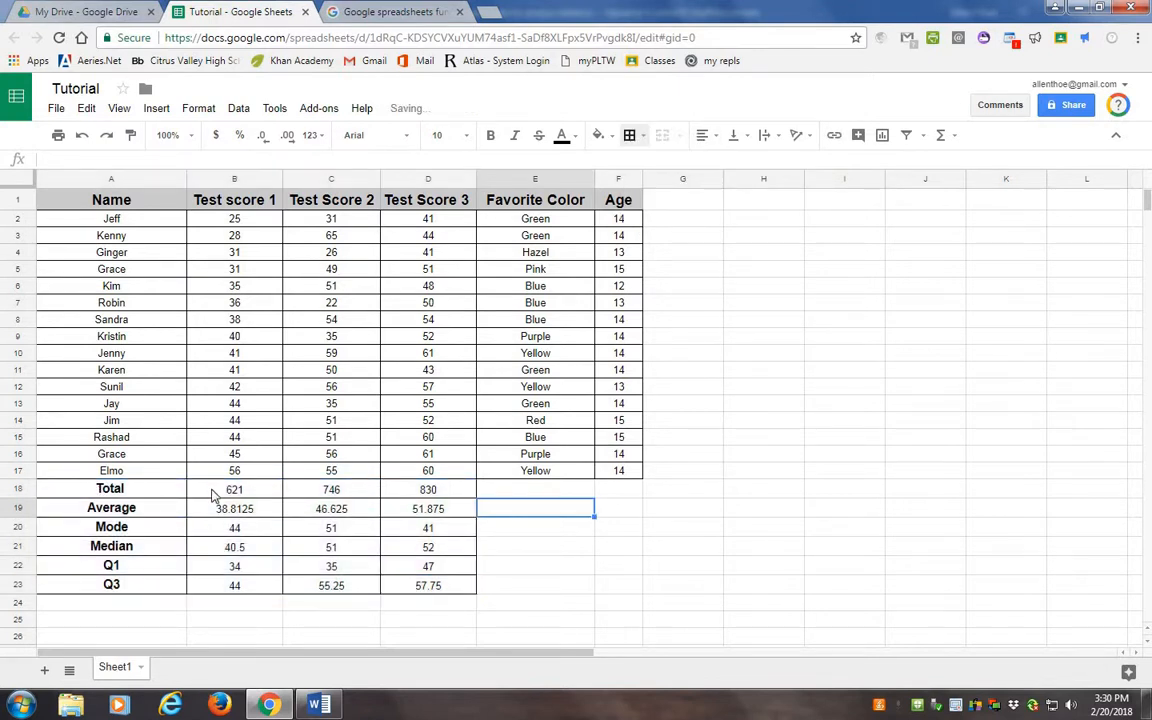
{"action": "left_click_drag", "start_coordinate": [180, 492], "coordinate": [458, 597]}
{"action": "right_click", "coordinate": [458, 595]}
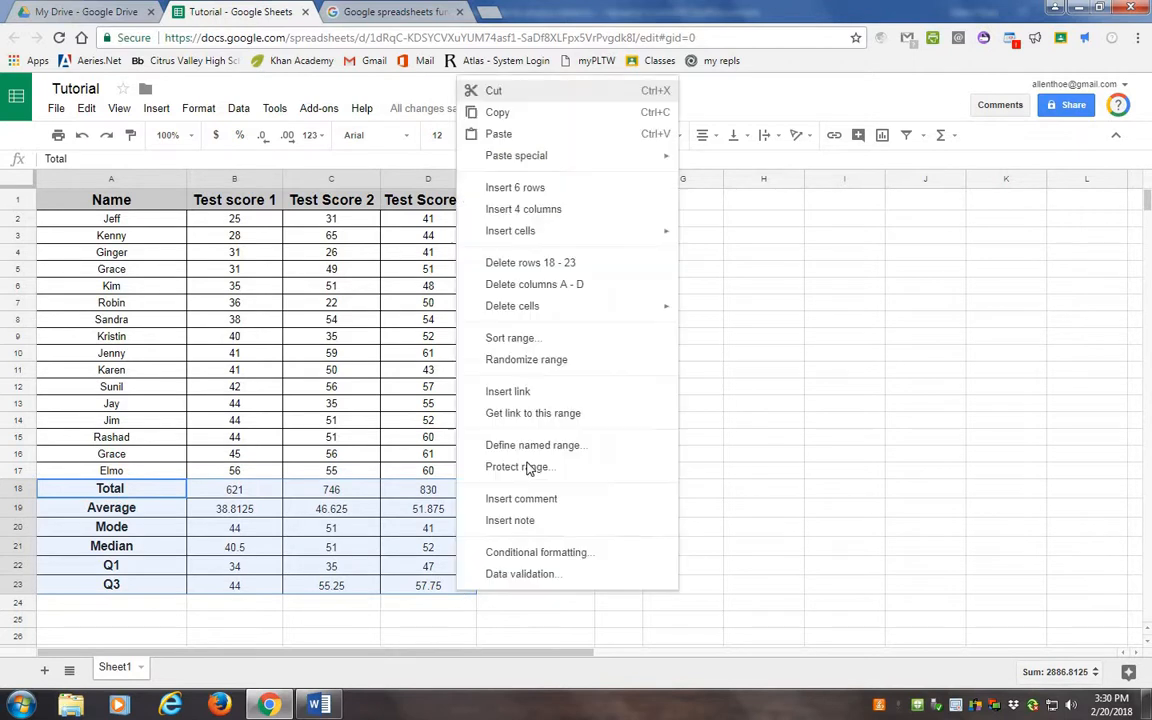
{"action": "right_click", "coordinate": [368, 184]}
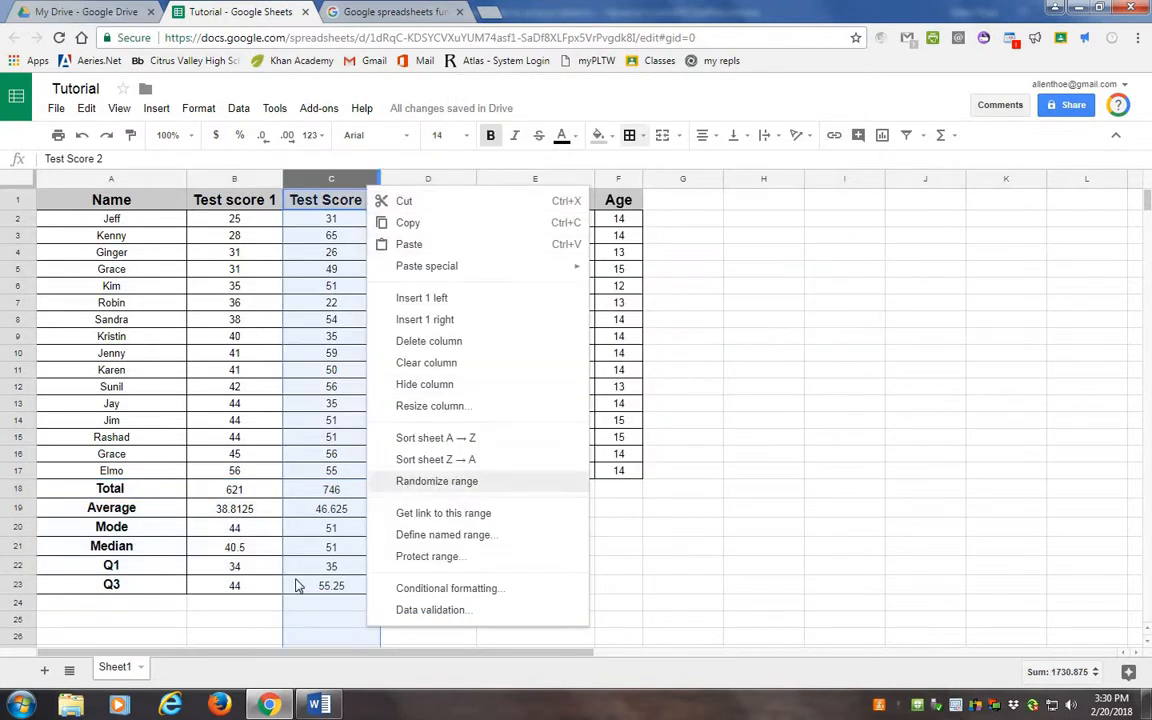
Fill the summary rows A18:D22 and the Q3 row A23:D23 with light gray.
{"action": "left_click_drag", "start_coordinate": [428, 566], "coordinate": [147, 495]}
{"action": "left_click", "coordinate": [598, 135]}
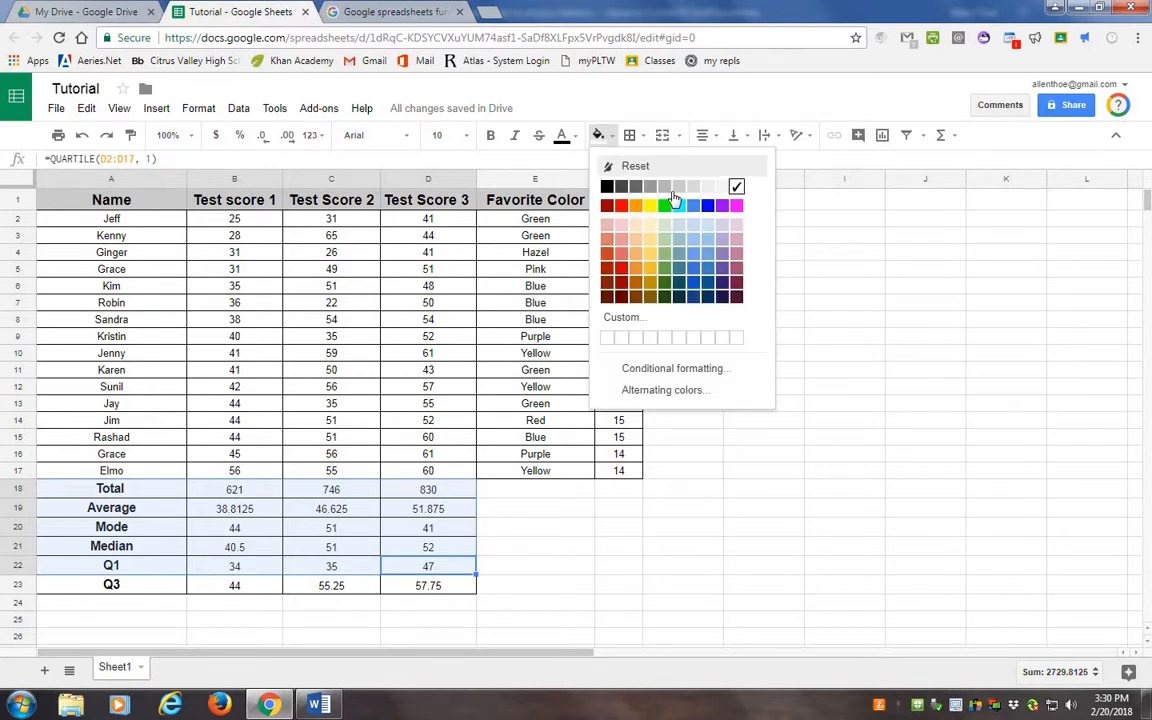
{"action": "left_click", "coordinate": [677, 188]}
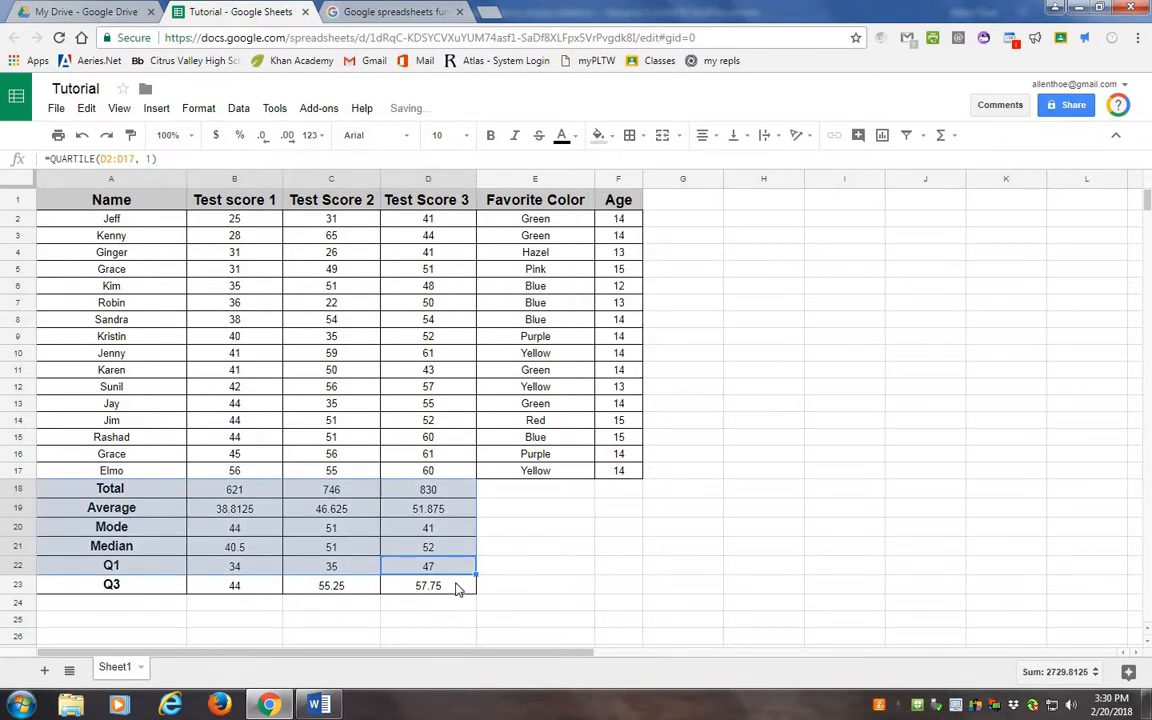
{"action": "left_click_drag", "start_coordinate": [456, 589], "coordinate": [160, 588]}
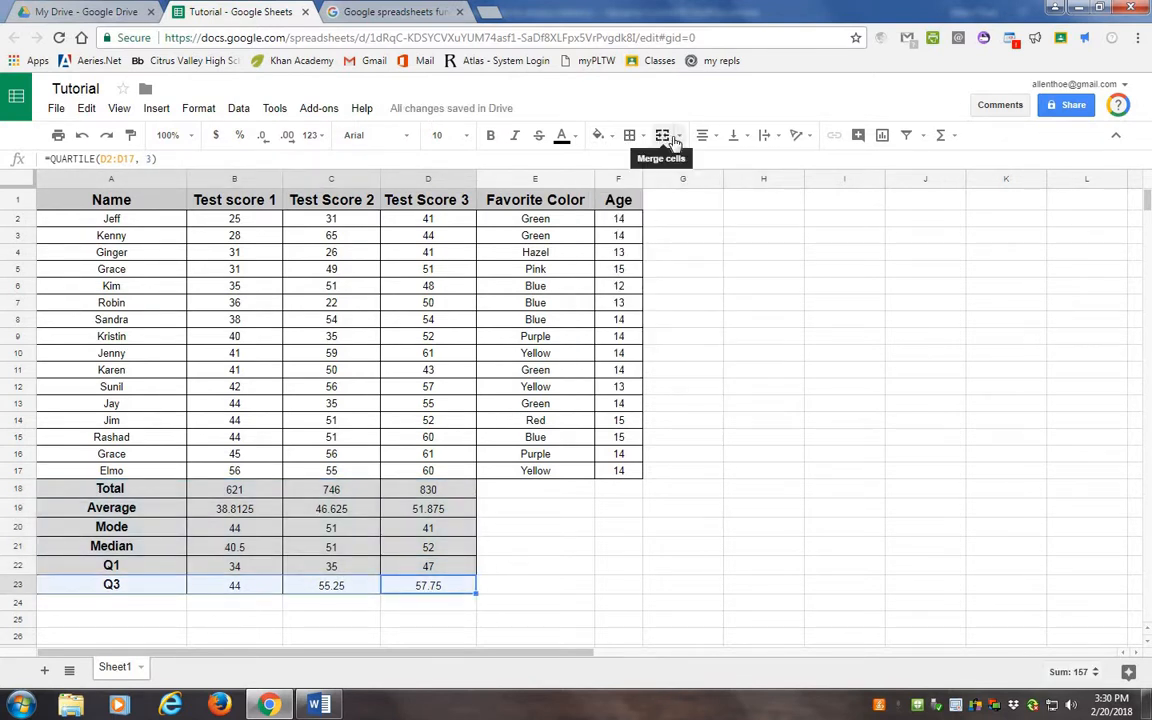
{"action": "left_click", "coordinate": [598, 135]}
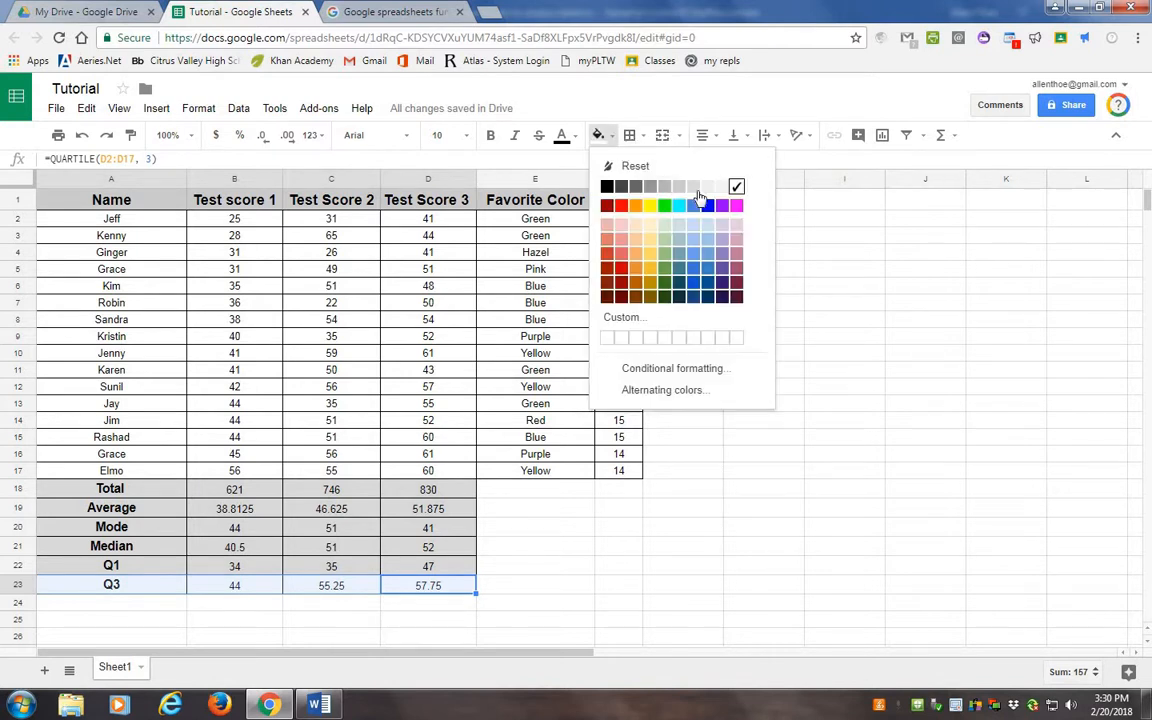
{"action": "left_click", "coordinate": [698, 193]}
{"action": "left_click", "coordinate": [610, 527]}
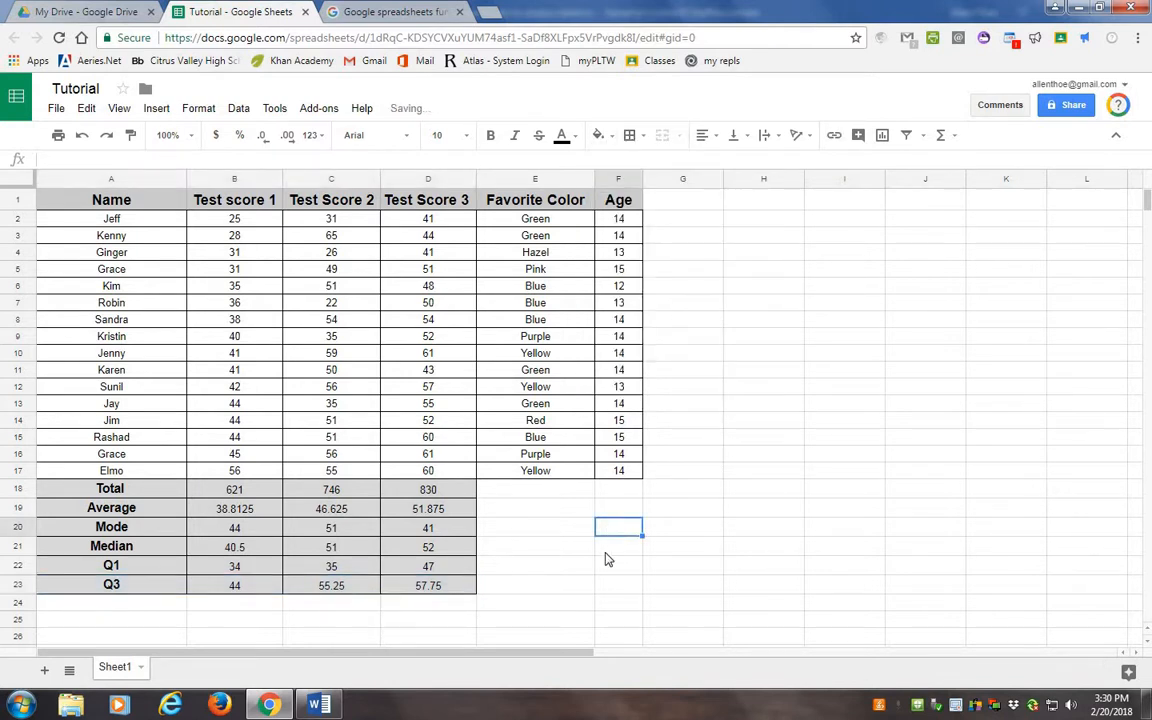